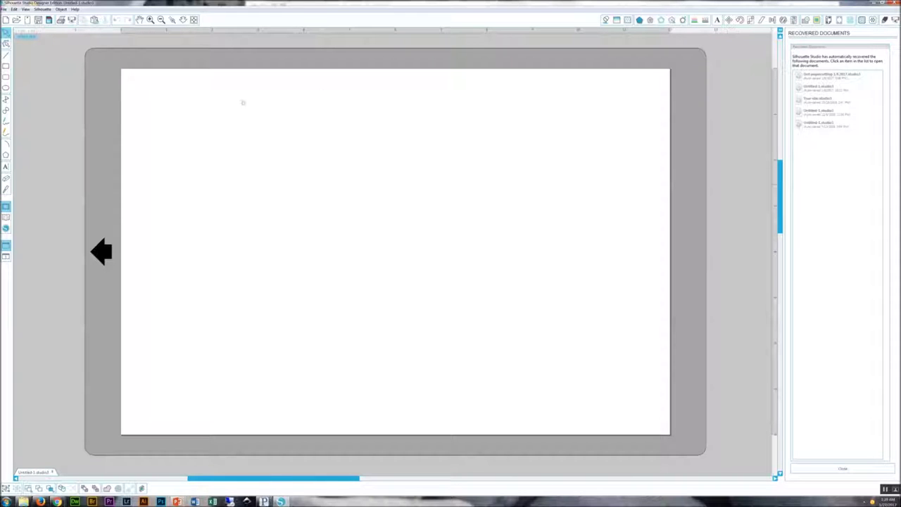
# Open the design library and show the Cute Creatures folder
pyautogui.click(4, 9)
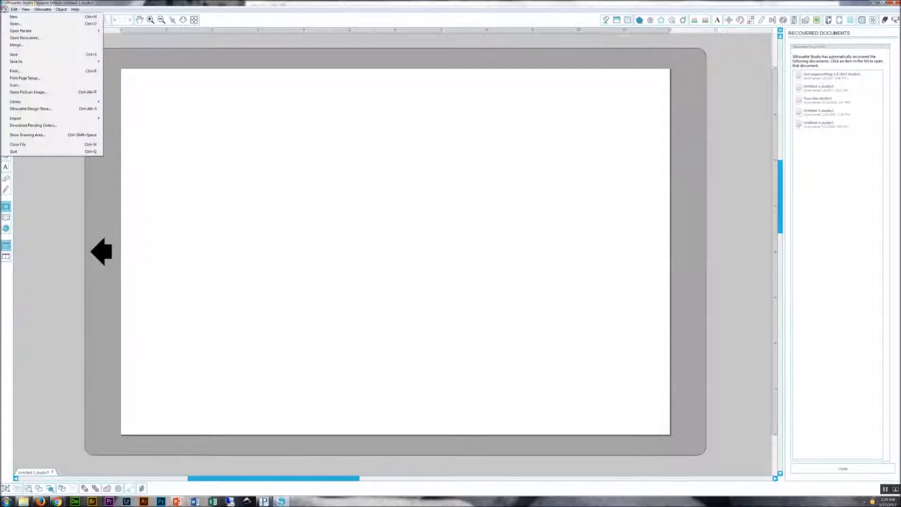
pyautogui.moveTo(28, 102)
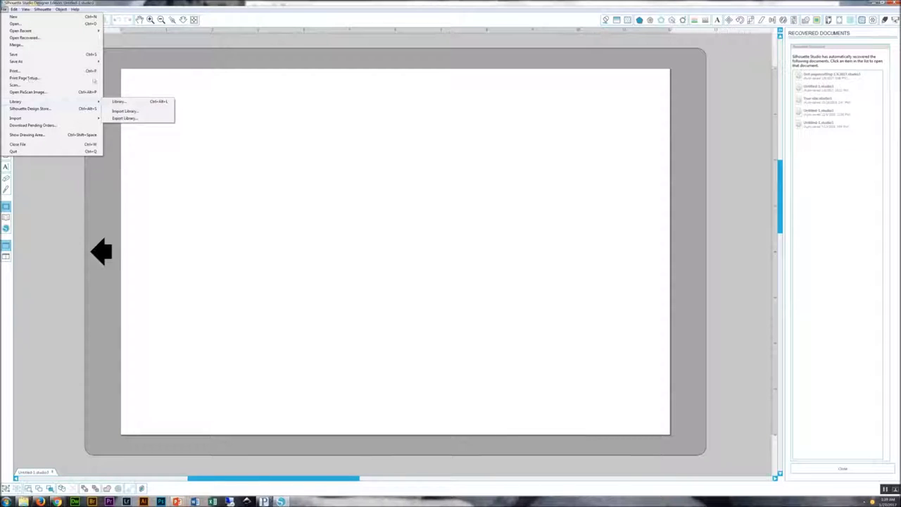
pyautogui.click(118, 101)
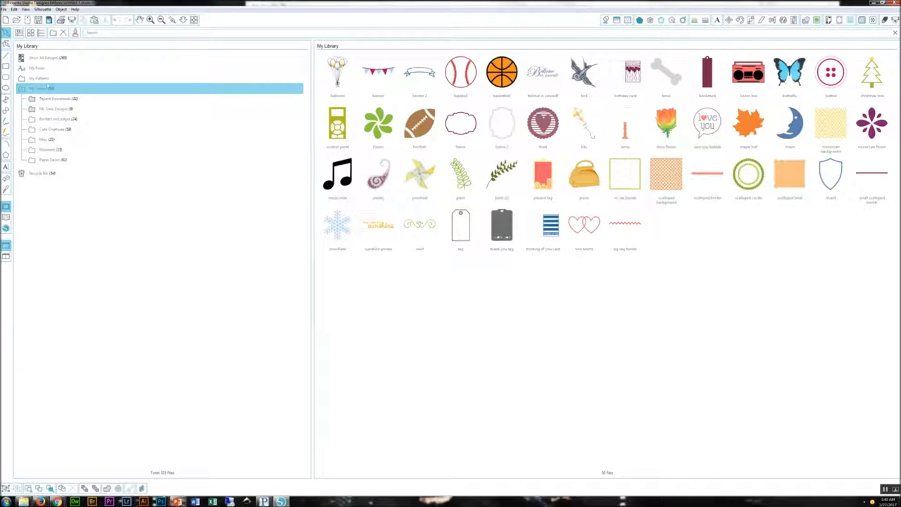
pyautogui.click(53, 130)
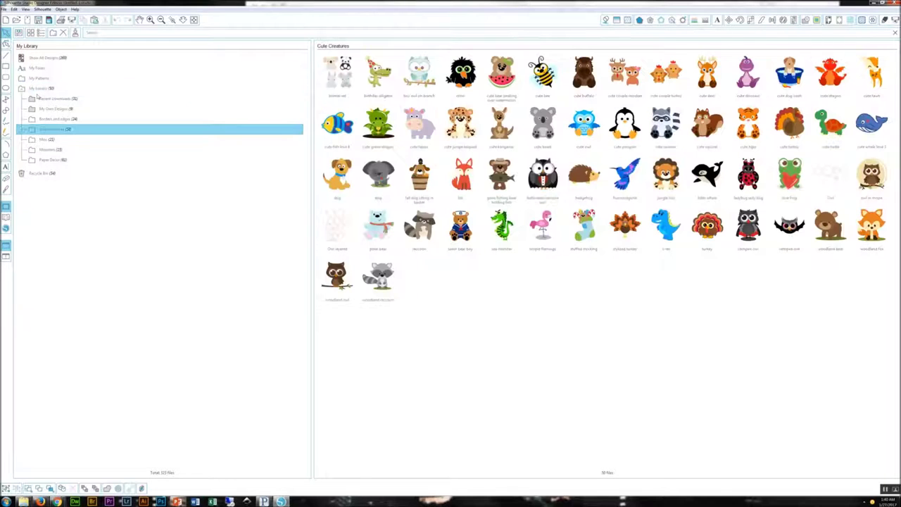
# Browse the library folders from Cute Creatures down to Paper Decor and return to Cute Creatures
pyautogui.press('Down')
pyautogui.press('Down')
pyautogui.press('Down')
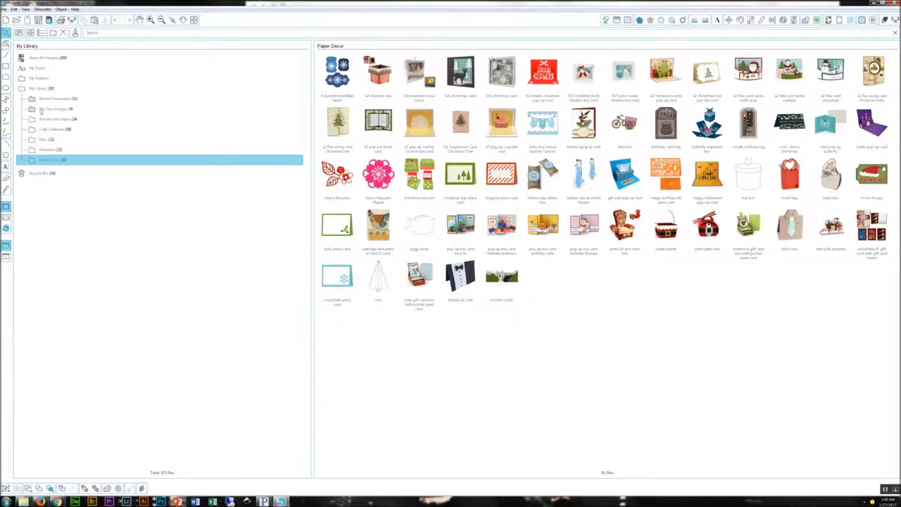
pyautogui.press('Up')
pyautogui.press('Up')
pyautogui.press('Up')
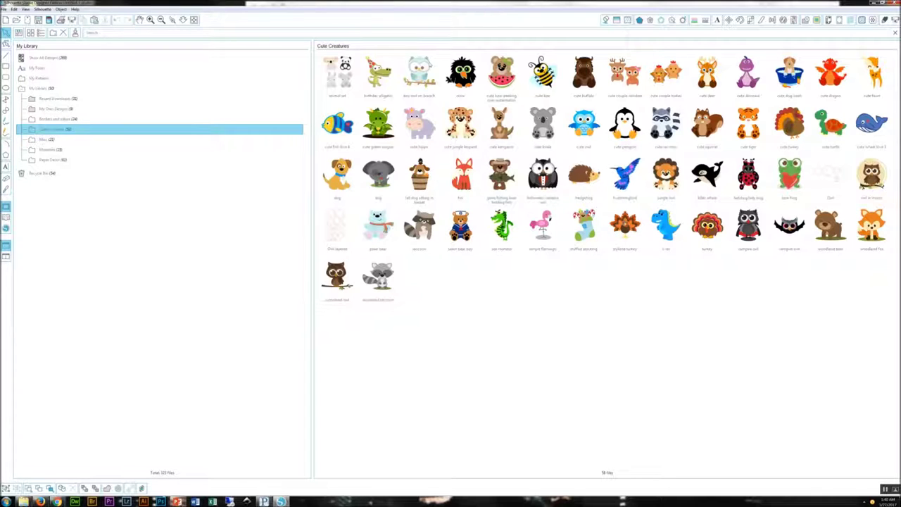
# Add the killer whale design from Cute Creatures to the page and shift it slightly to the left
pyautogui.doubleClick(707, 174)
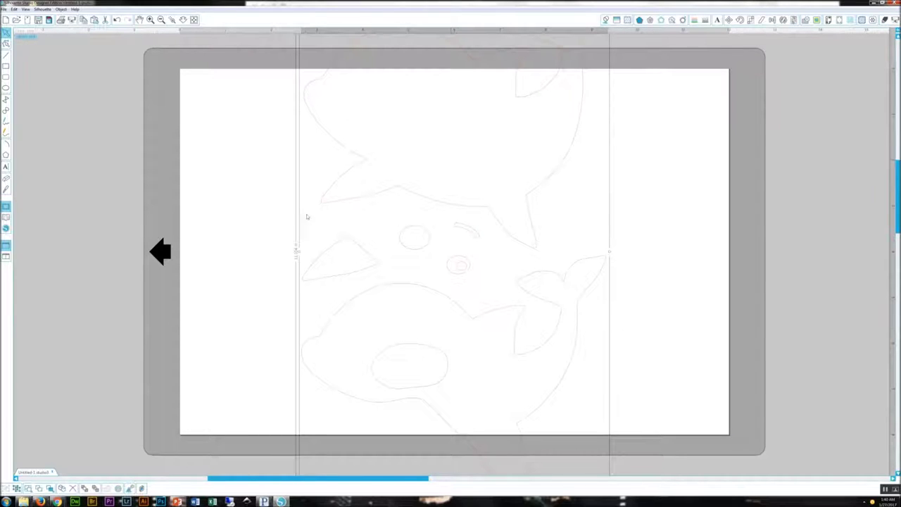
pyautogui.moveTo(293, 214); pyautogui.dragTo(277, 211)
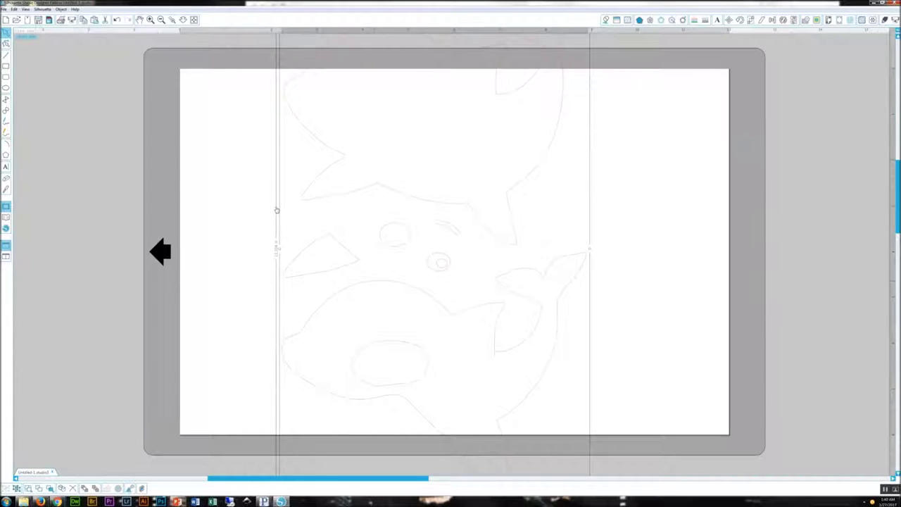
# Ungroup the killer whale design and move its small loose pieces slightly to the right
pyautogui.rightClick(374, 281)
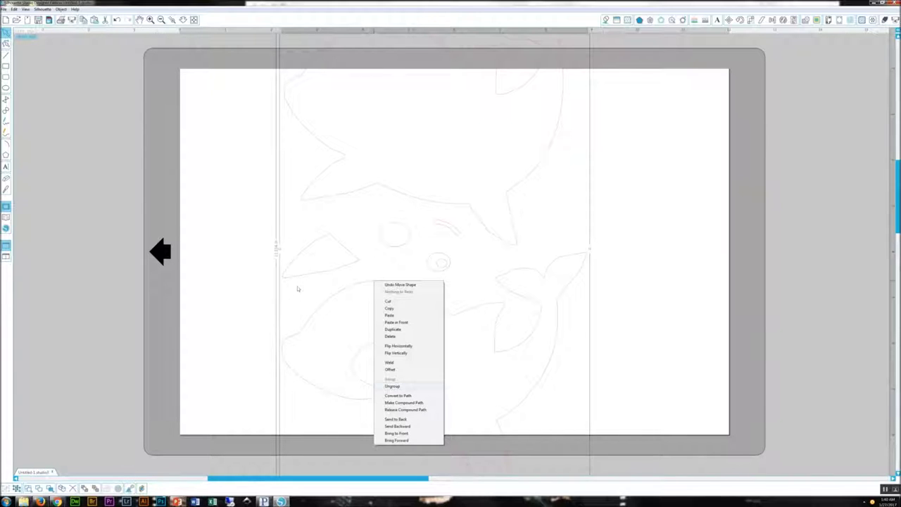
pyautogui.click(298, 289)
pyautogui.click(188, 215)
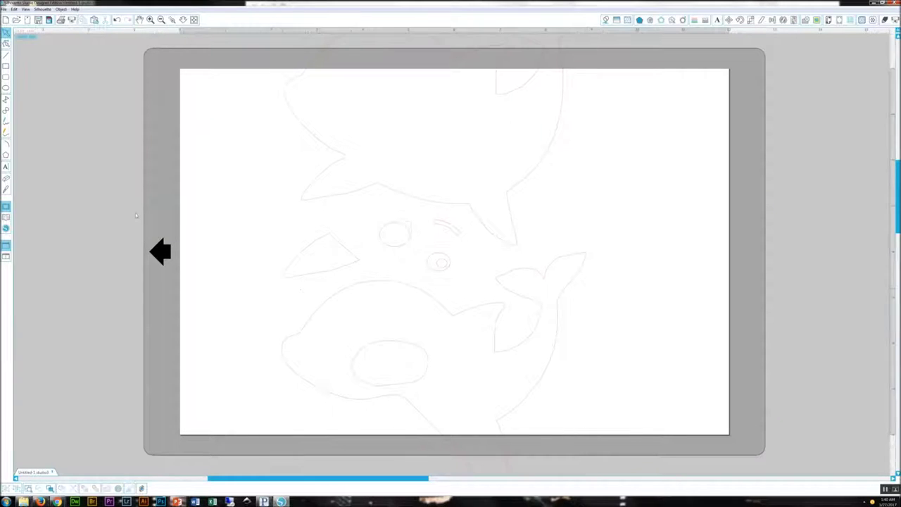
pyautogui.press('Tab')
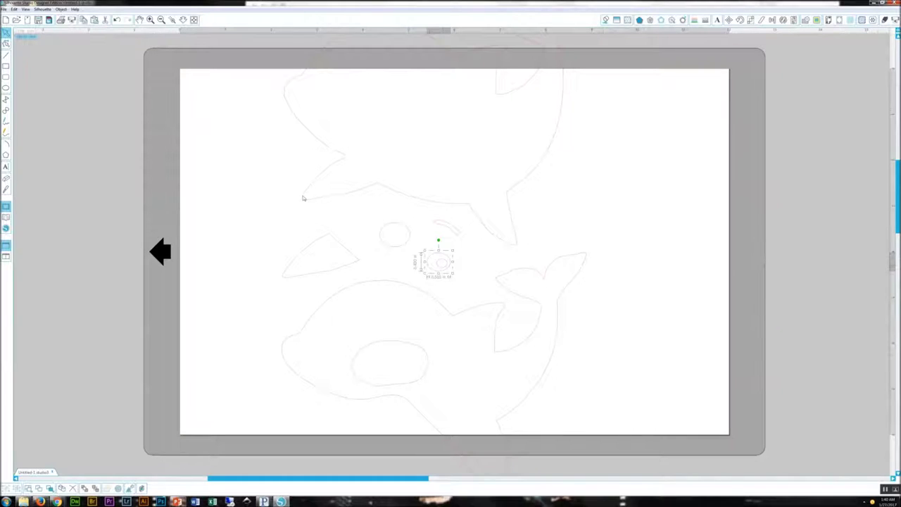
pyautogui.moveTo(319, 201); pyautogui.dragTo(302, 191)
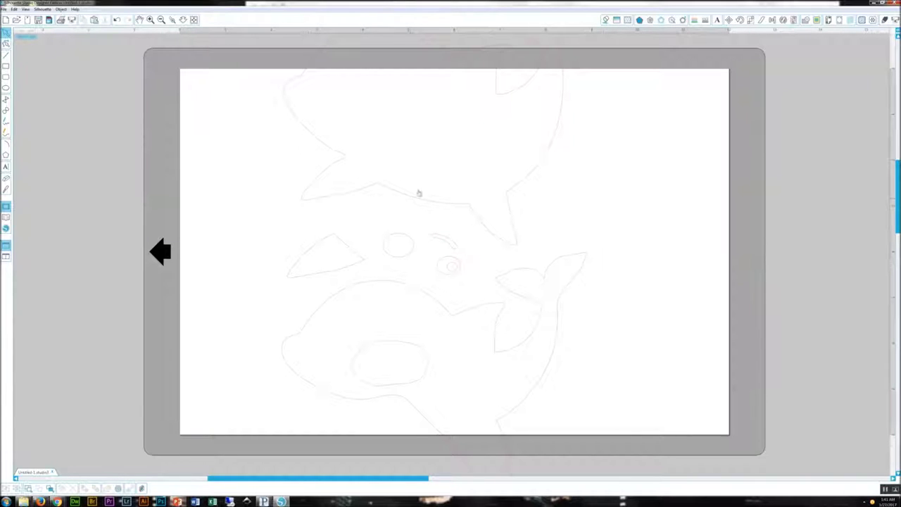
# Scale all the whale pieces down proportionally and move them toward the page's upper-left corner
pyautogui.hotkey('ctrl', 'a')
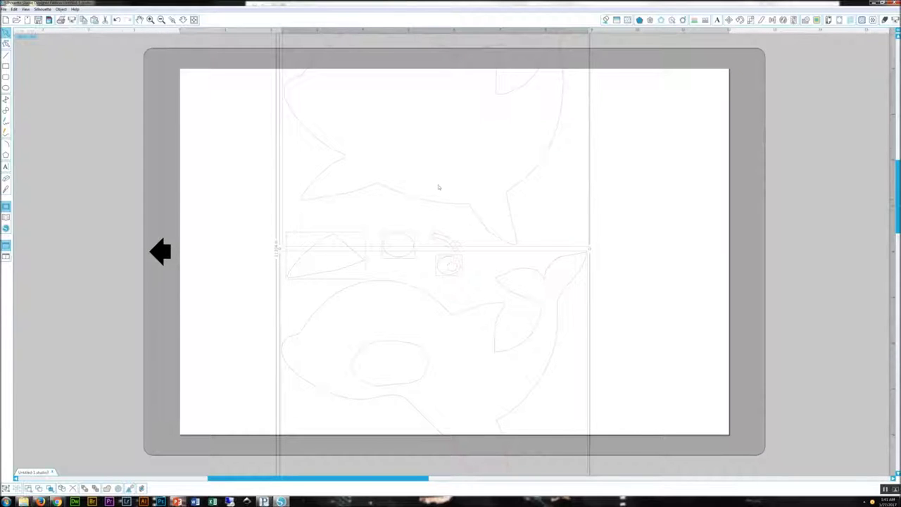
pyautogui.moveTo(435, 184)
pyautogui.mouseDown()
pyautogui.moveTo(418, 197)
pyautogui.moveTo(430, 185)
pyautogui.mouseUp()
pyautogui.moveTo(453, 150)
pyautogui.mouseDown()
pyautogui.moveTo(434, 39)
pyautogui.moveTo(404, 139)
pyautogui.mouseUp()
pyautogui.moveTo(530, 149); pyautogui.dragTo(509, 183)
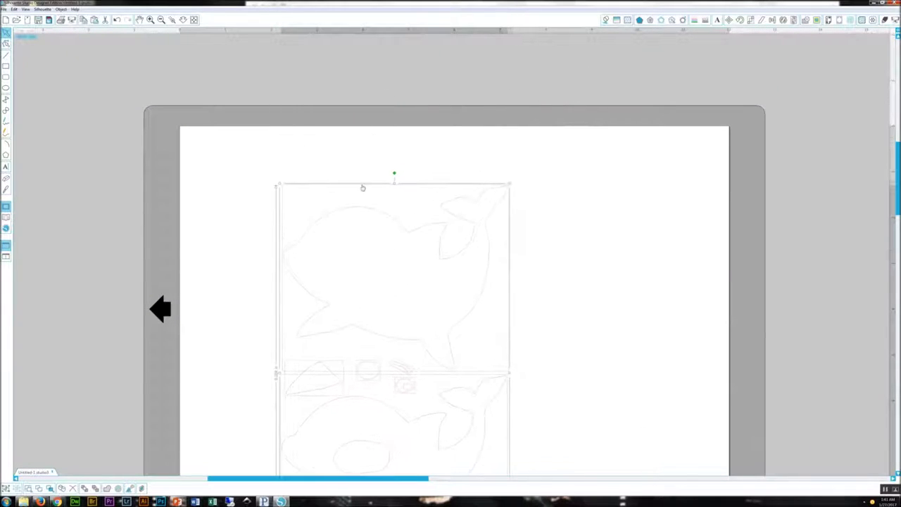
pyautogui.moveTo(362, 189); pyautogui.dragTo(302, 119)
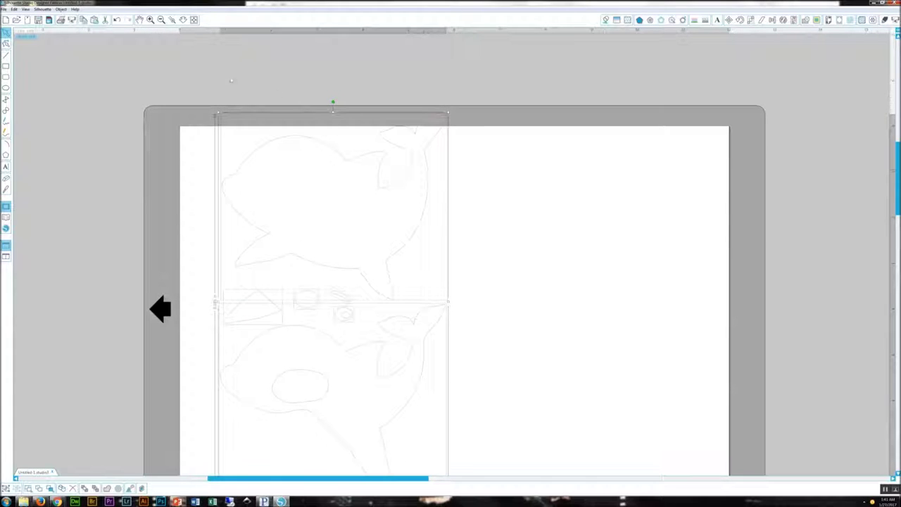
# Rotate the whole whale design about 90° counterclockwise and place it fully inside the page
pyautogui.moveTo(333, 103)
pyautogui.mouseDown()
pyautogui.moveTo(213, 140)
pyautogui.moveTo(91, 267)
pyautogui.moveTo(87, 217)
pyautogui.moveTo(119, 302)
pyautogui.mouseUp()
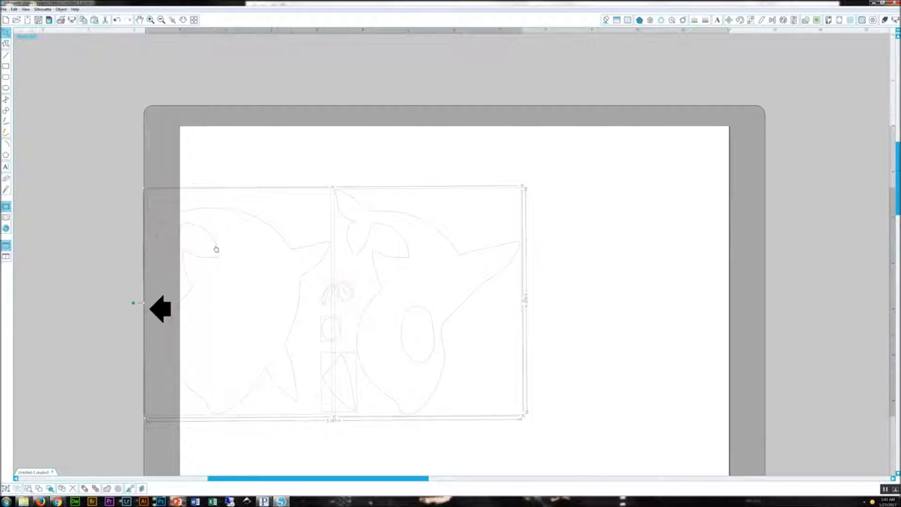
pyautogui.moveTo(217, 249); pyautogui.dragTo(293, 212)
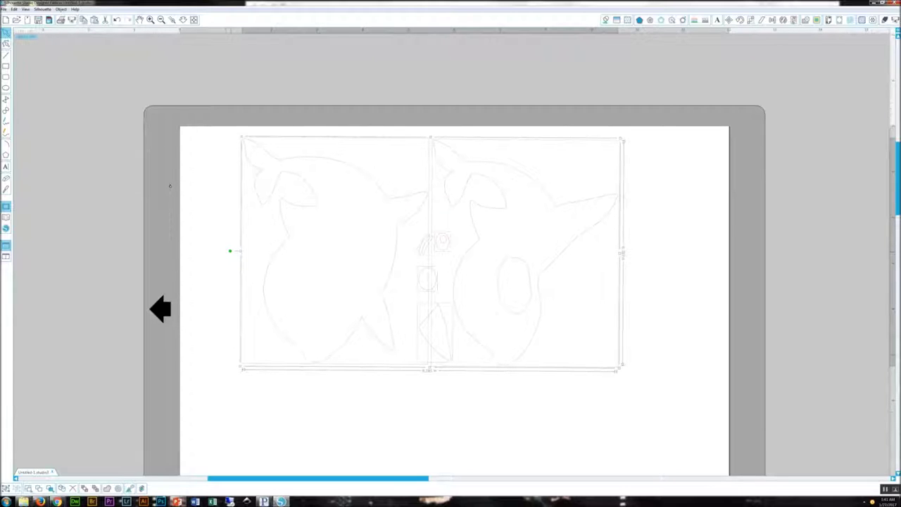
pyautogui.click(138, 161)
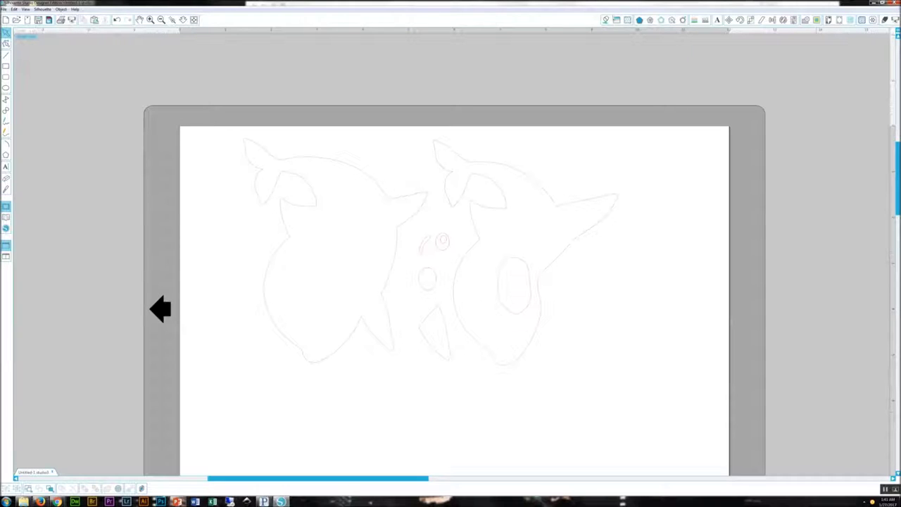
# Set the cutting mat reveal to 42.8% in the design page settings
pyautogui.click(829, 19)
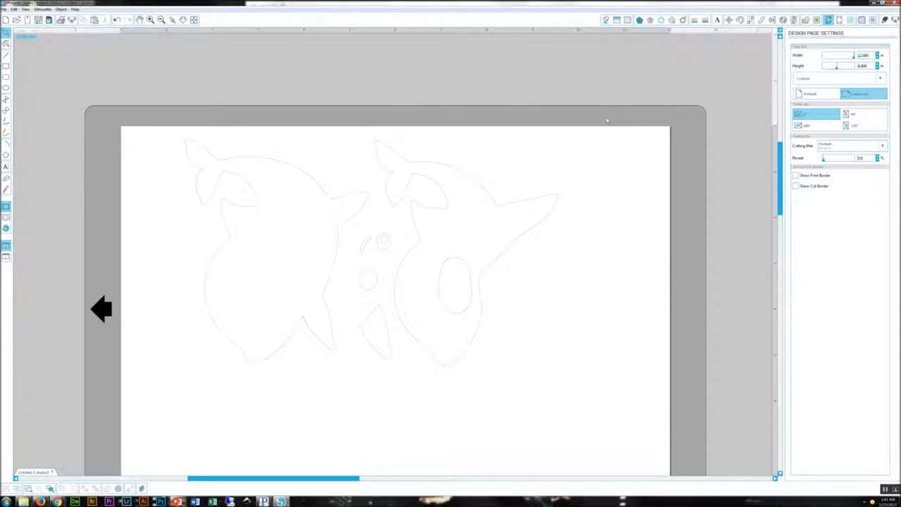
pyautogui.moveTo(824, 158); pyautogui.dragTo(836, 159)
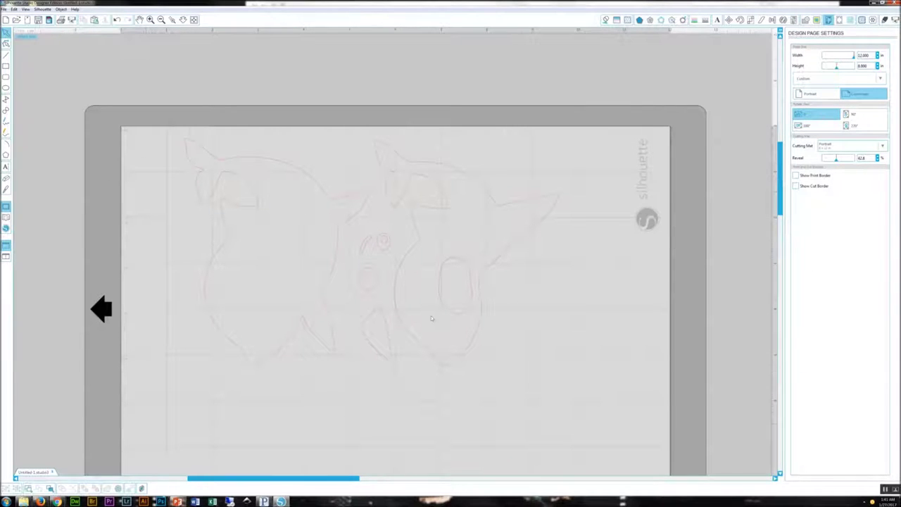
# Shrink all the whale pieces proportionally in two stages and place them in the mat's upper-left corner
pyautogui.moveTo(582, 429); pyautogui.dragTo(76, 89)
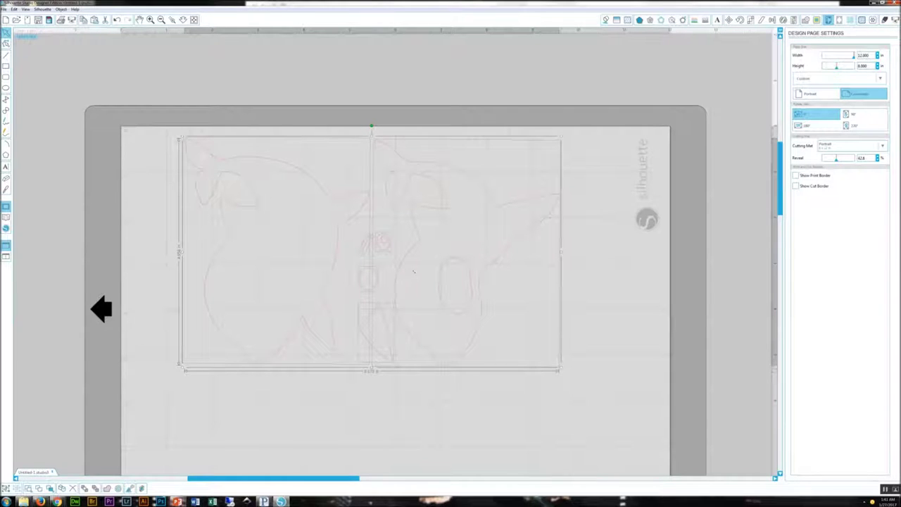
pyautogui.moveTo(562, 366); pyautogui.dragTo(515, 341)
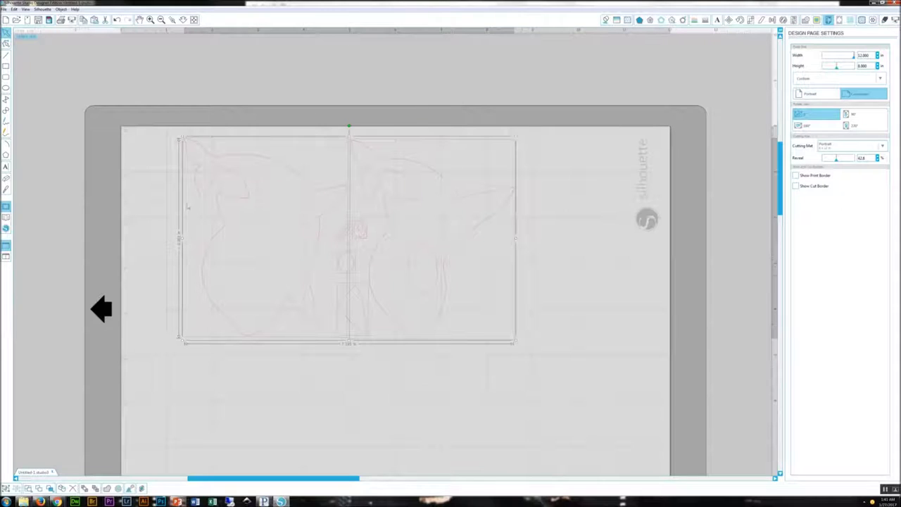
pyautogui.moveTo(228, 217); pyautogui.dragTo(192, 212)
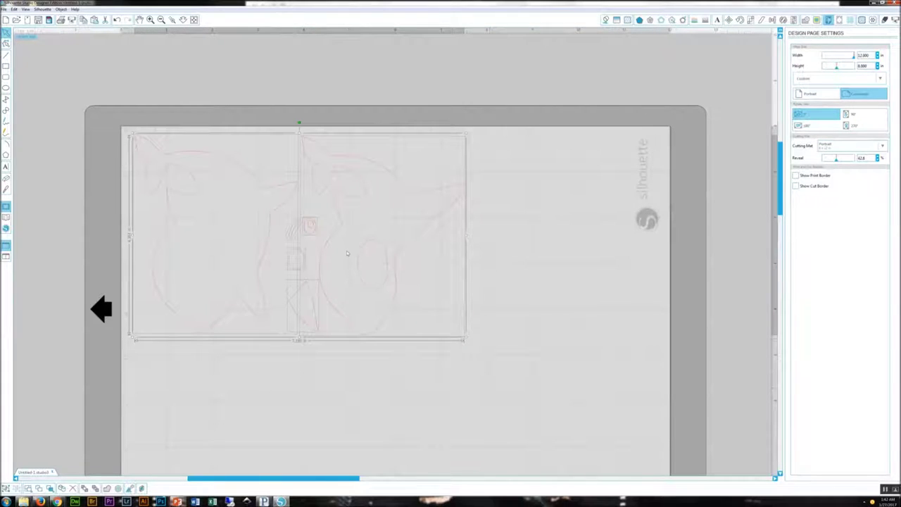
pyautogui.moveTo(465, 336); pyautogui.dragTo(416, 307)
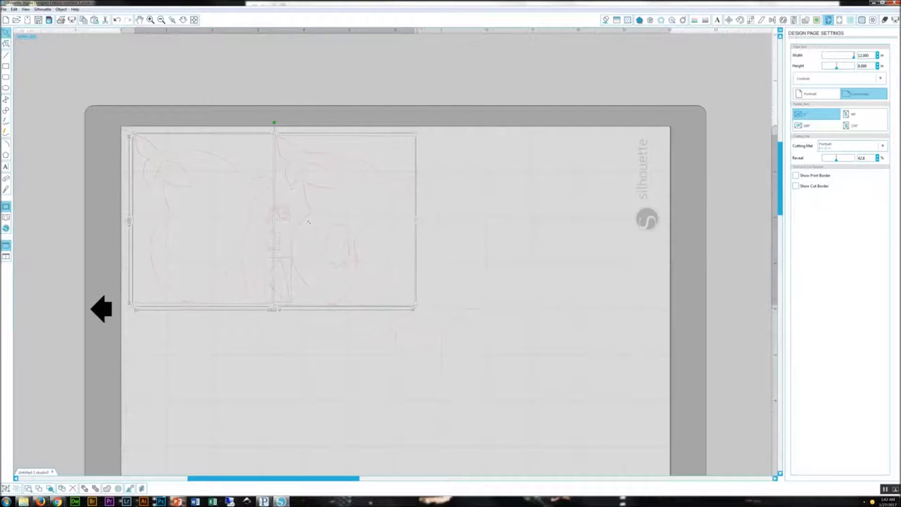
pyautogui.moveTo(309, 222); pyautogui.dragTo(311, 223)
pyautogui.click(335, 270)
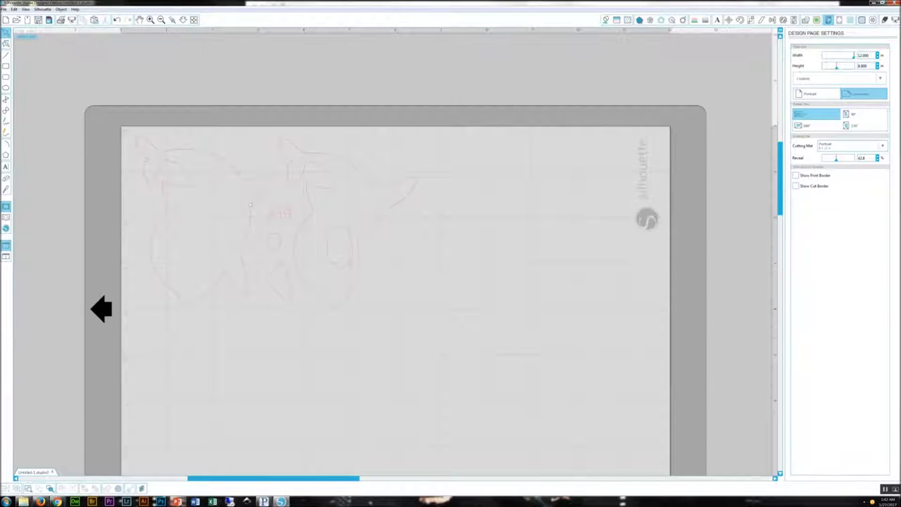
# Move the right-hand whale body and the small pieces further right, away from the solid whale body
pyautogui.click(285, 215)
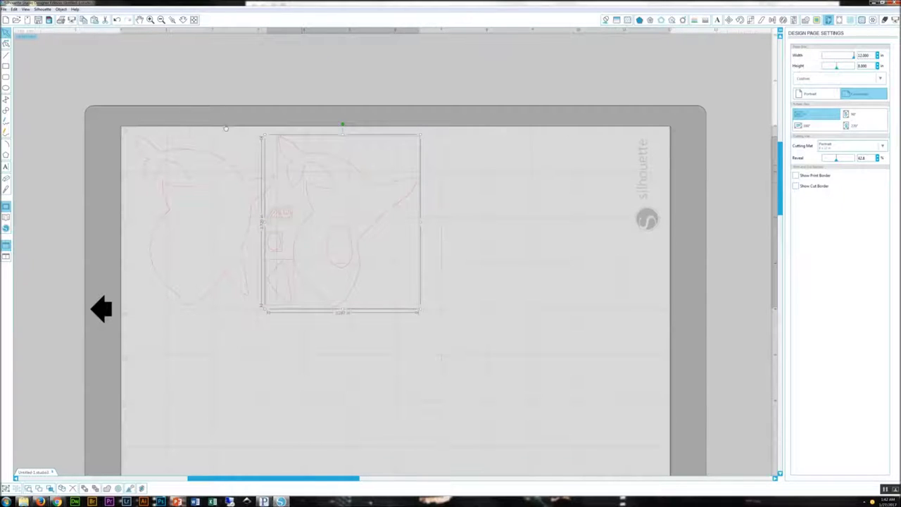
pyautogui.moveTo(302, 220); pyautogui.dragTo(400, 220)
pyautogui.click(192, 238)
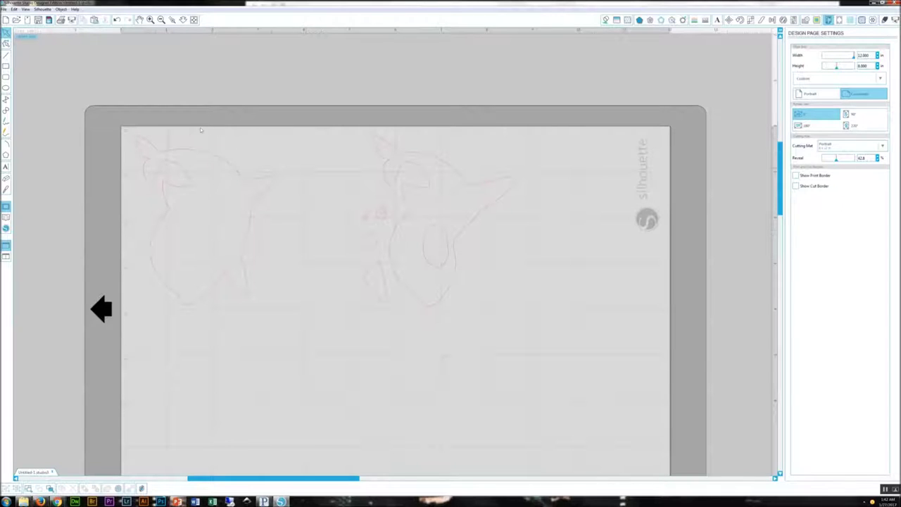
pyautogui.hscroll(1, 256, 243)
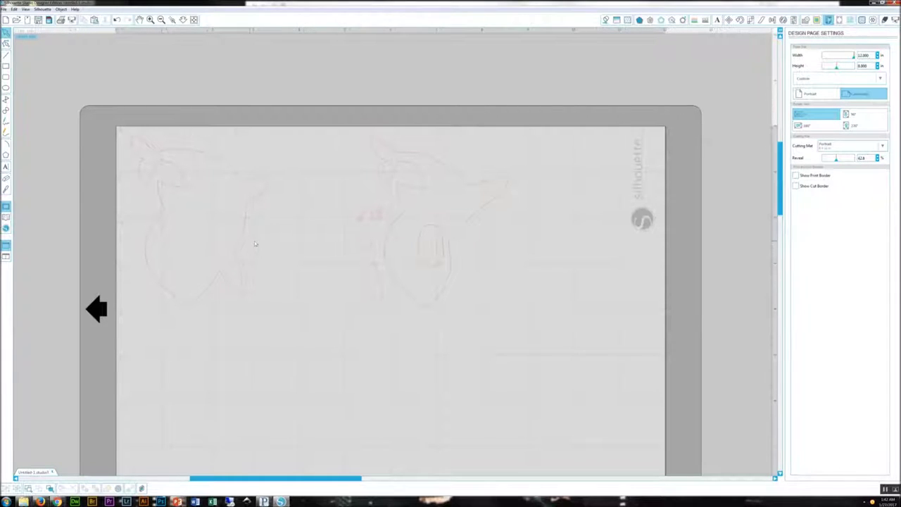
pyautogui.scroll(-2, 255, 243)
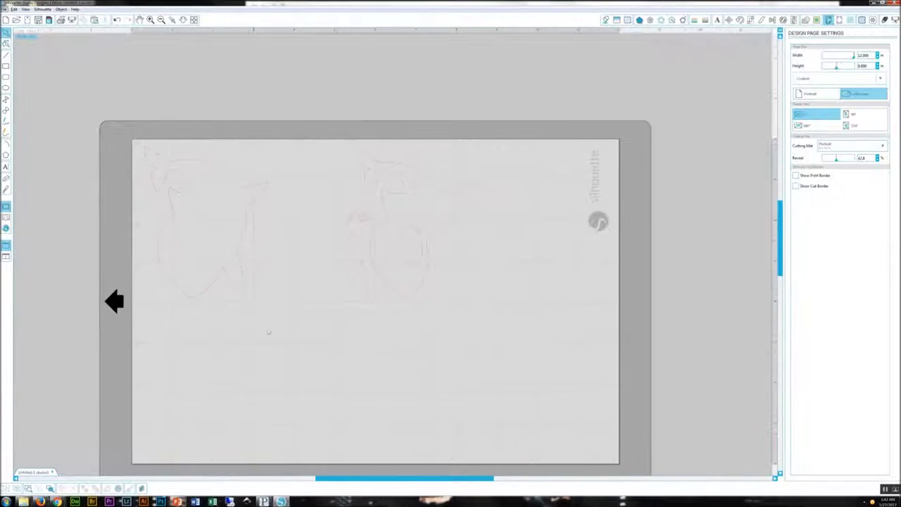
pyautogui.hscroll(-3, 277, 358)
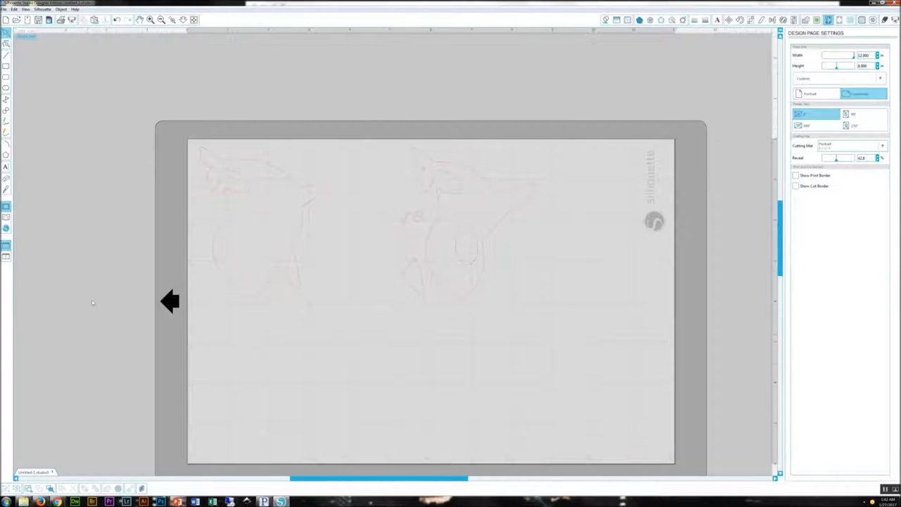
# Switch to the Chrome incognito window, search for "fab lab" and open the Champaign-Urbana Community Fab Lab website
pyautogui.moveTo(57, 501)
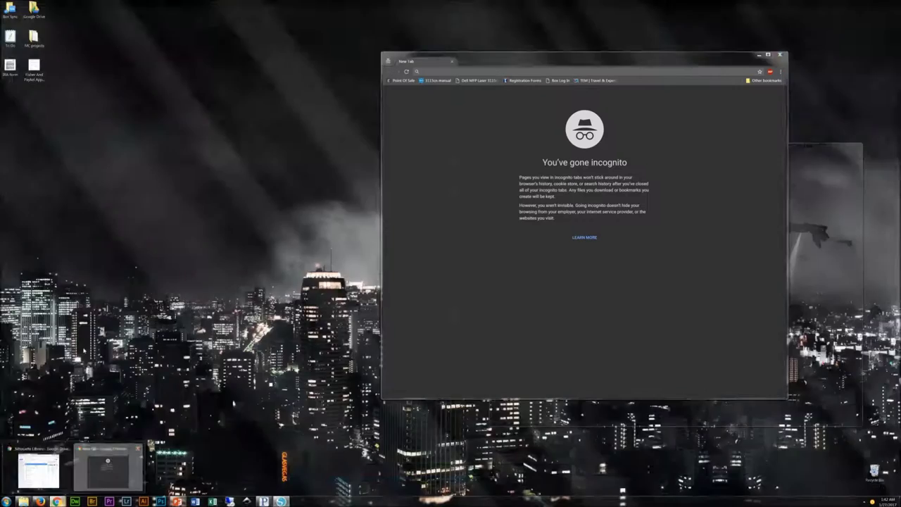
pyautogui.click(108, 466)
pyautogui.moveTo(494, 66); pyautogui.dragTo(450, 69)
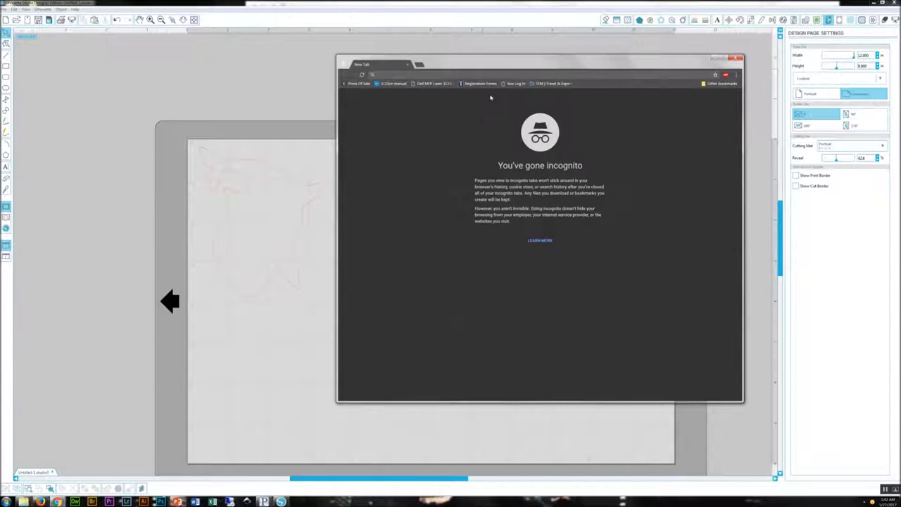
pyautogui.write('fab lab')
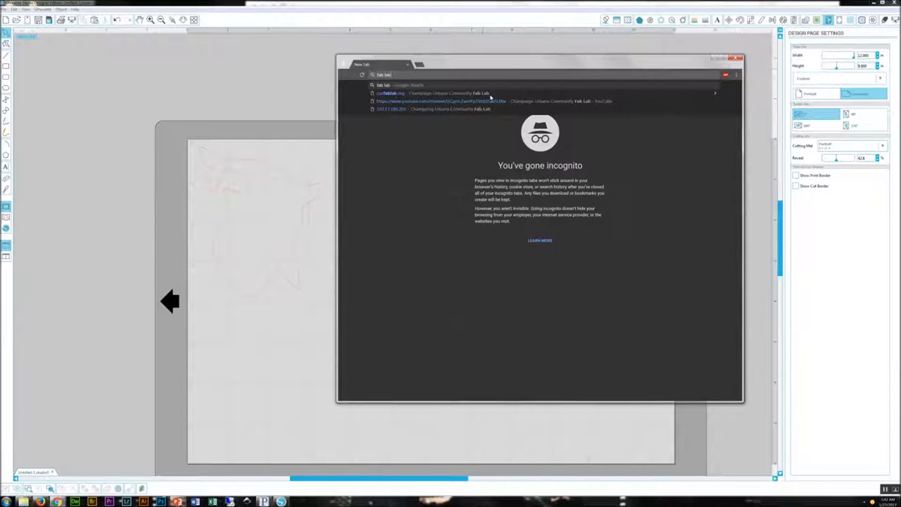
pyautogui.press('Return')
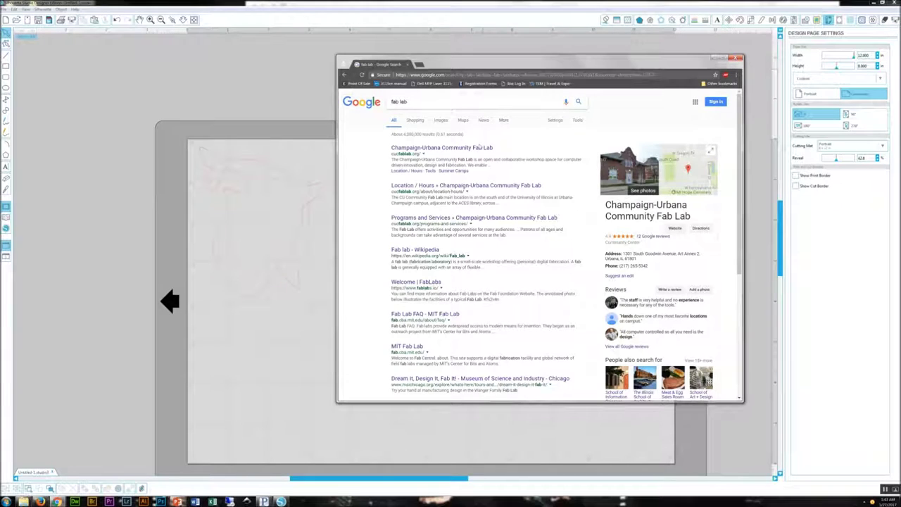
pyautogui.click(483, 147)
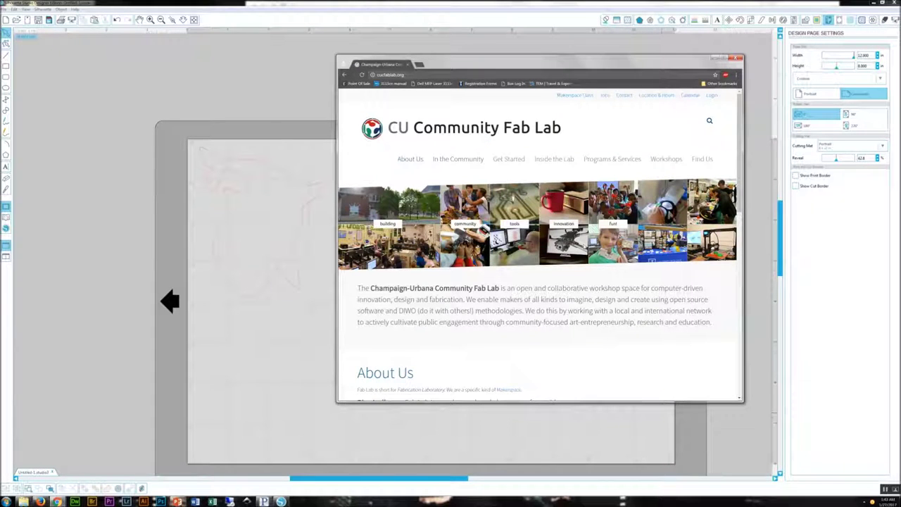
# Open the site's Tutorials page under Get Started and go to its Google Drive collection
pyautogui.moveTo(496, 153)
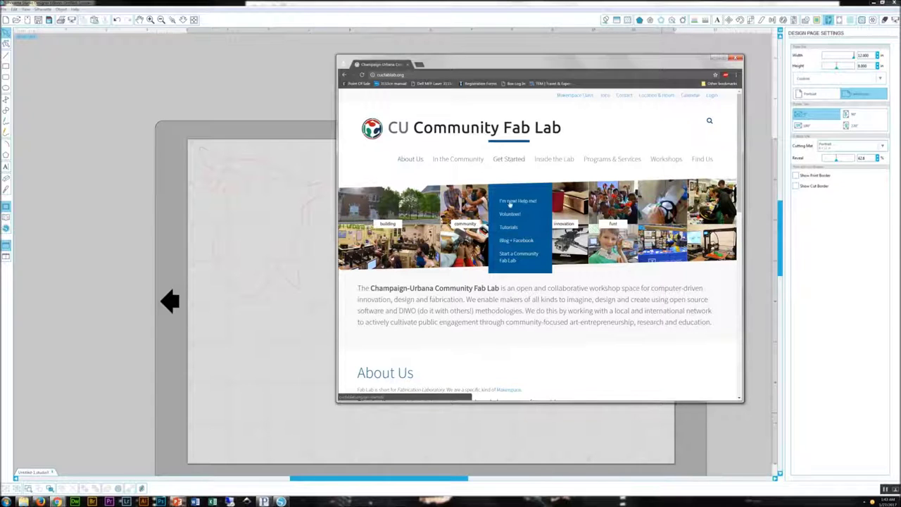
pyautogui.click(514, 231)
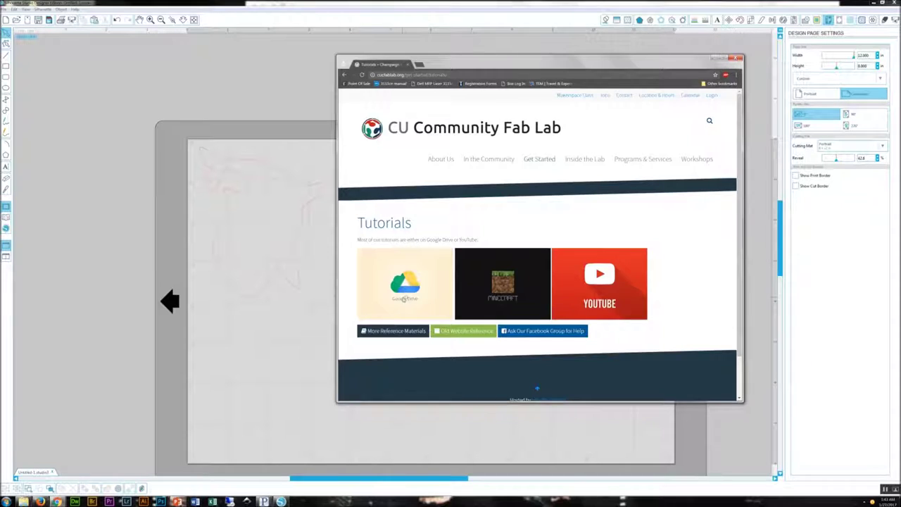
pyautogui.click(404, 298)
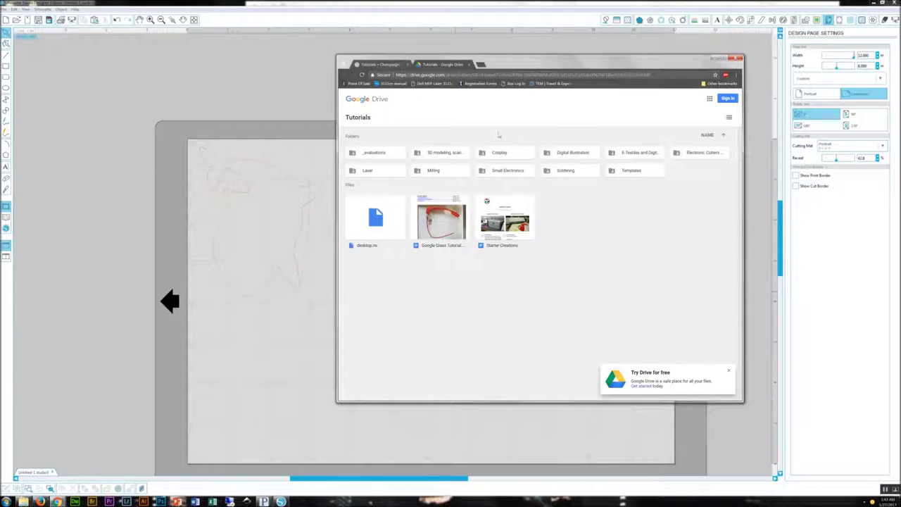
# Open the Silhouette Library Location document in the Electronic Cutters (vinyl, stickers) folder and follow its link
pyautogui.doubleClick(686, 157)
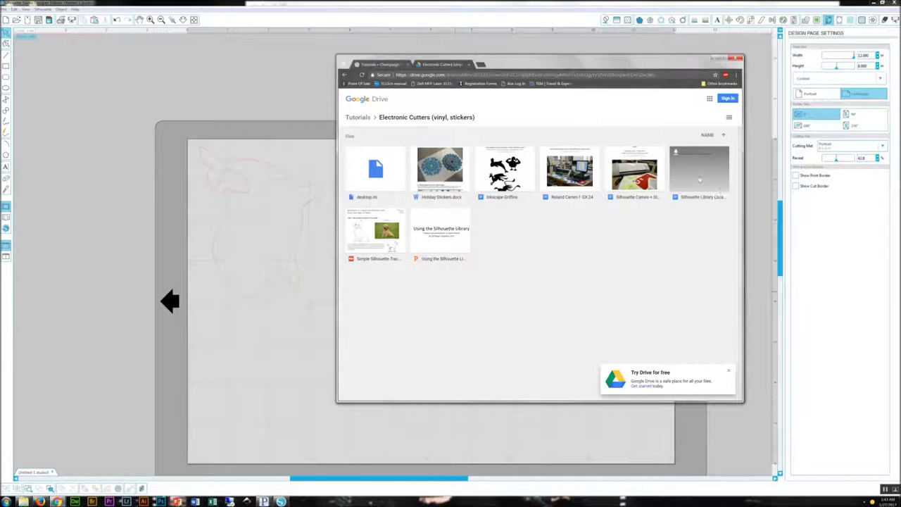
pyautogui.doubleClick(697, 182)
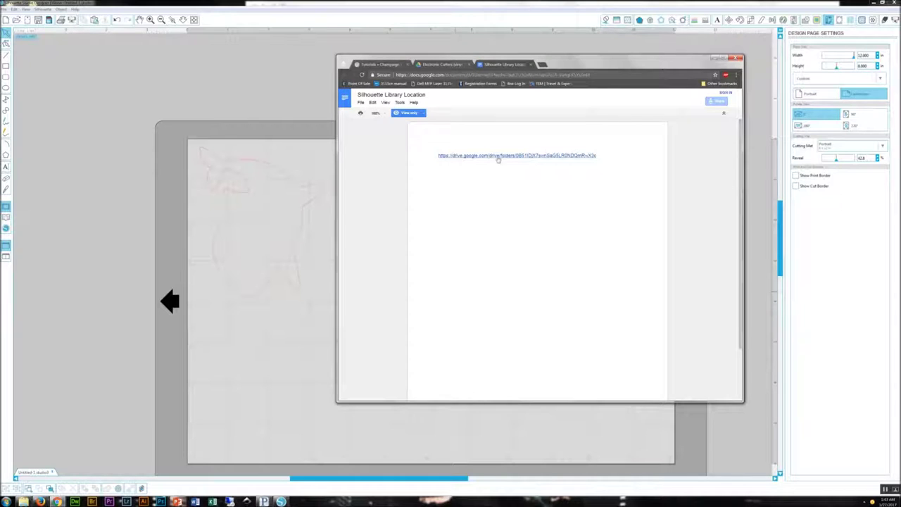
pyautogui.click(514, 159)
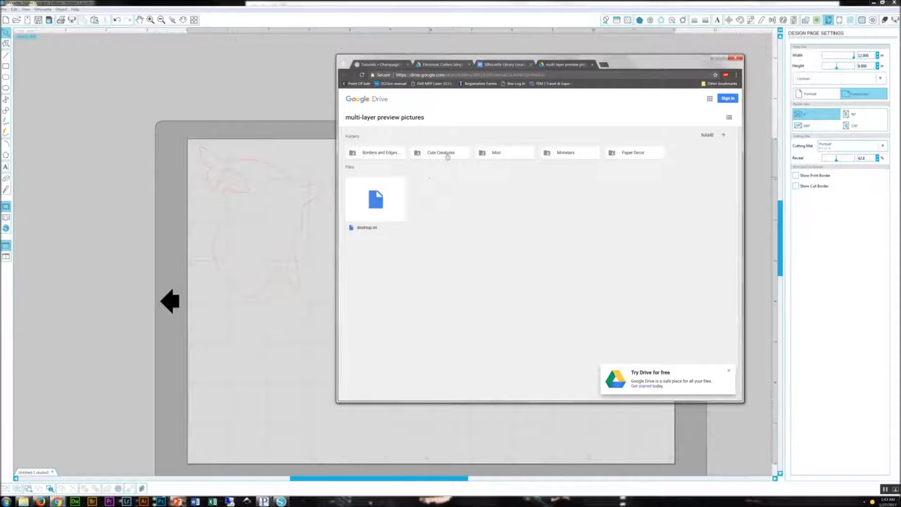
# Find killer whale.gif in the Cute Creatures folder, preview it and download it
pyautogui.doubleClick(447, 156)
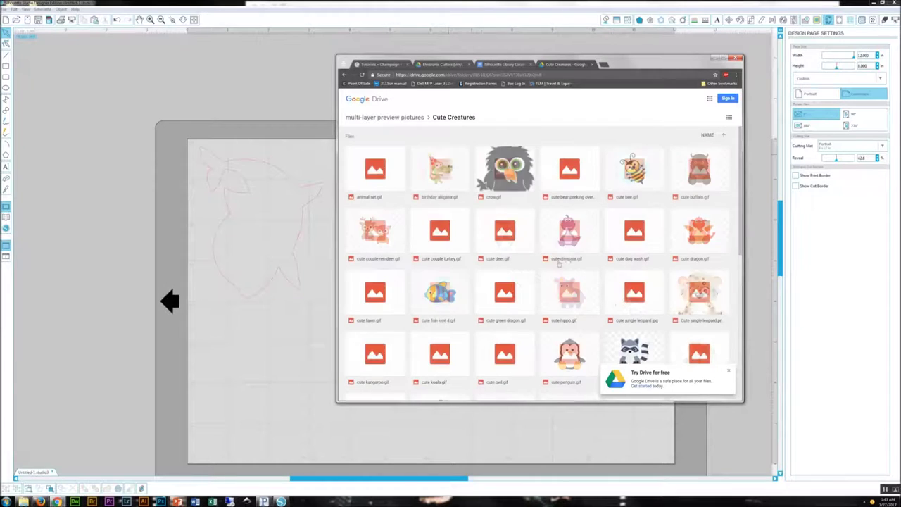
pyautogui.scroll(-1, 563, 243)
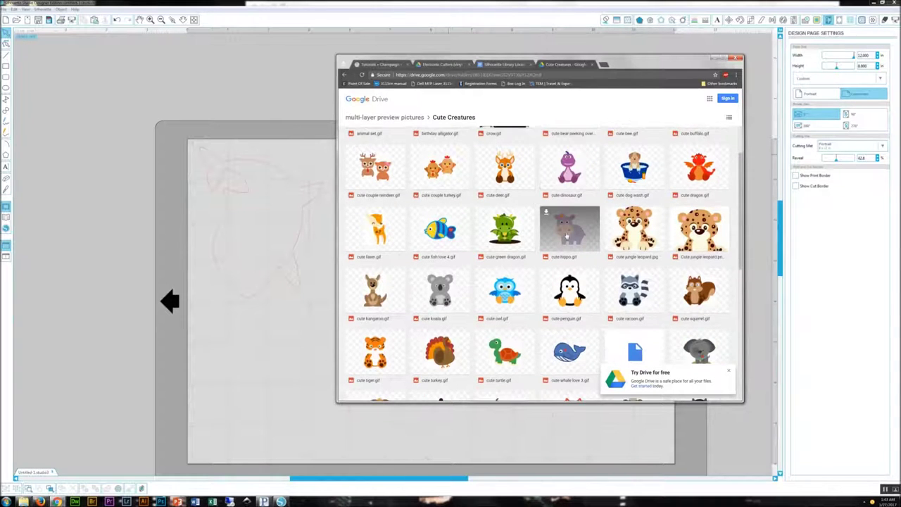
pyautogui.scroll(-2, 567, 236)
pyautogui.scroll(-2, 566, 226)
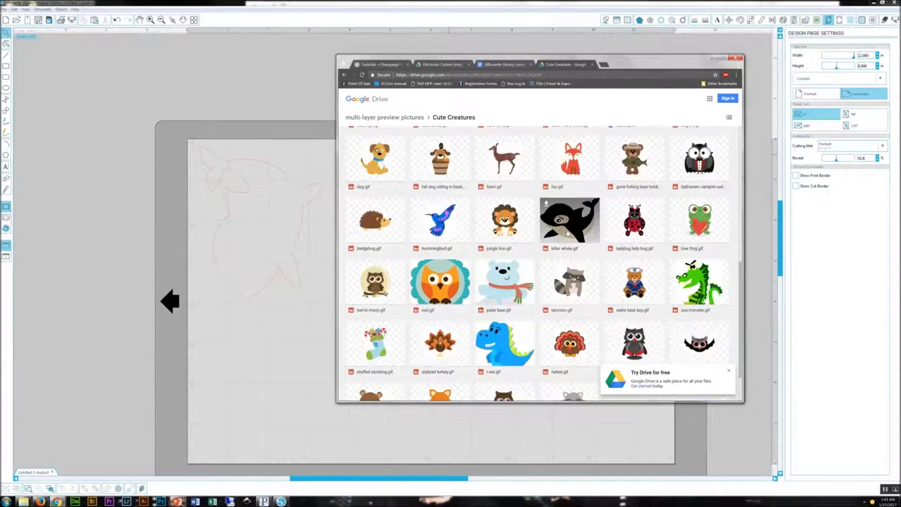
pyautogui.doubleClick(569, 235)
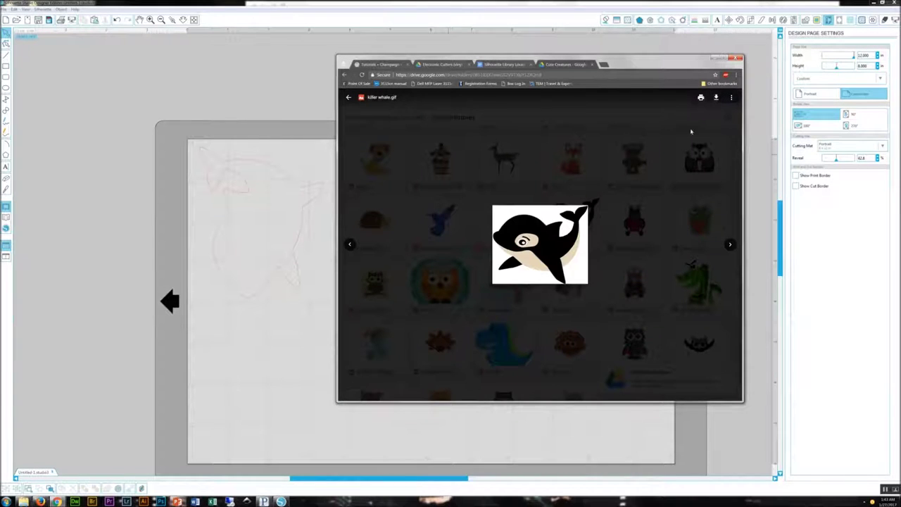
pyautogui.click(716, 97)
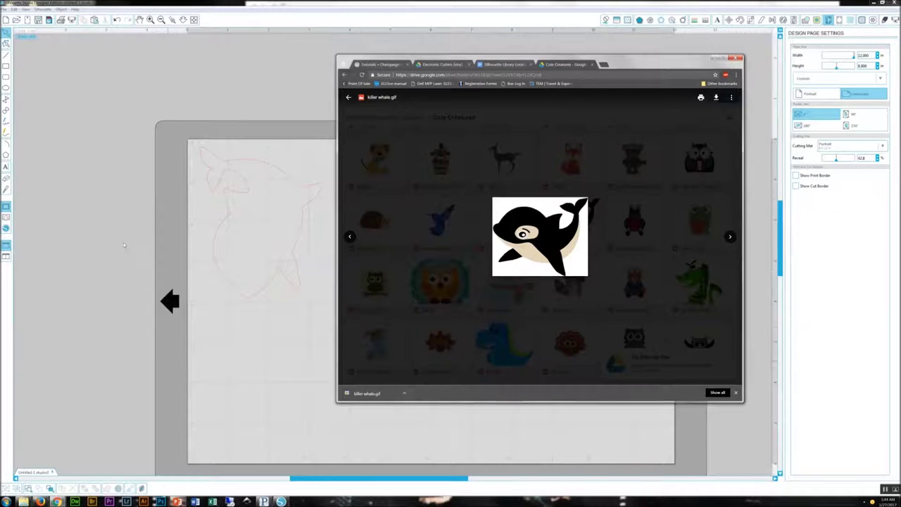
pyautogui.press('super+e')
pyautogui.click(519, 192)
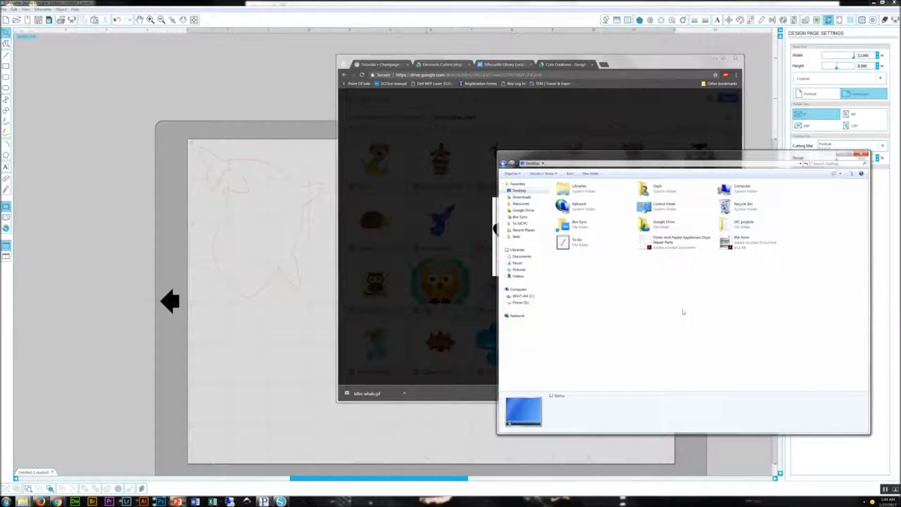
pyautogui.click(466, 385)
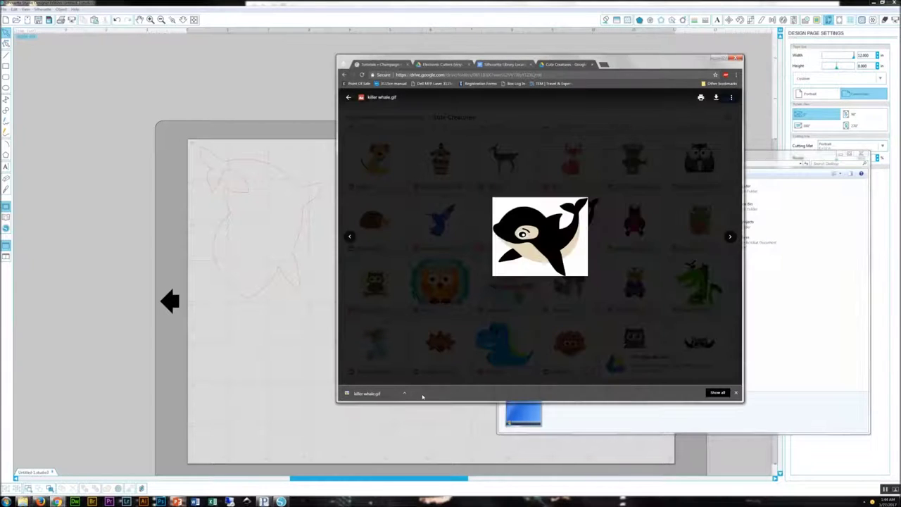
# Show the downloaded killer whale.gif in its folder and place it on the Silhouette Studio canvas, off the mat near its upper-left corner
pyautogui.click(404, 393)
pyautogui.click(422, 422)
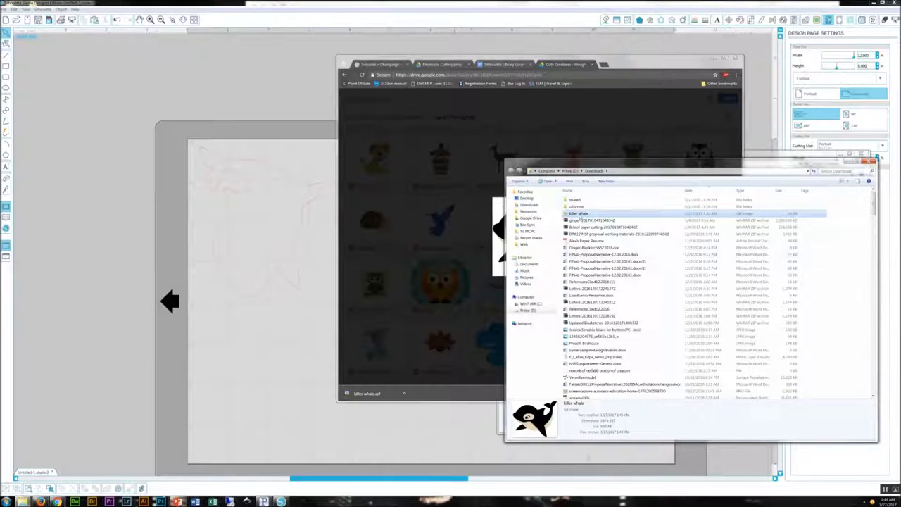
pyautogui.moveTo(580, 214); pyautogui.dragTo(89, 237)
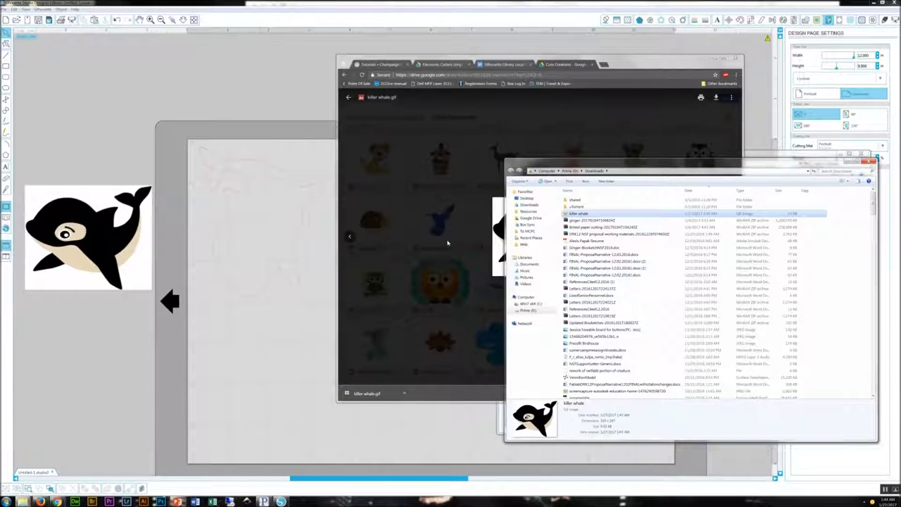
pyautogui.click(85, 152)
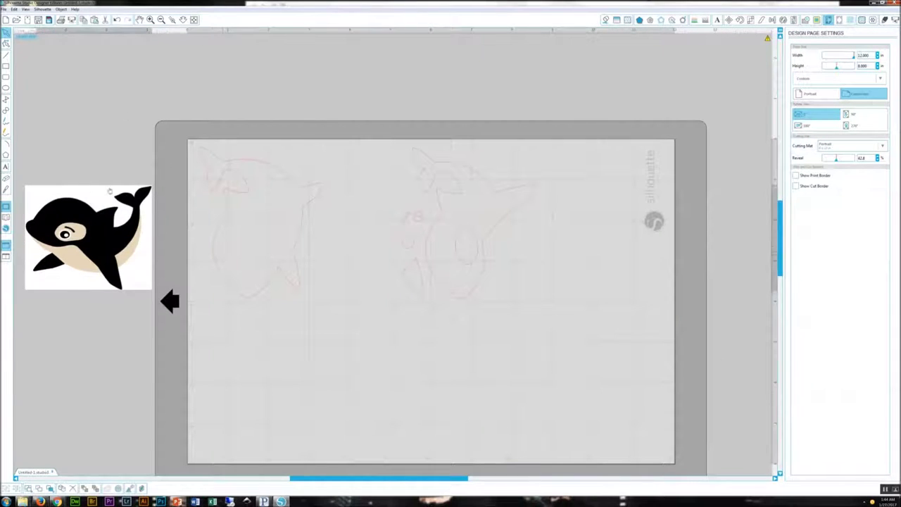
pyautogui.moveTo(88, 205); pyautogui.dragTo(76, 129)
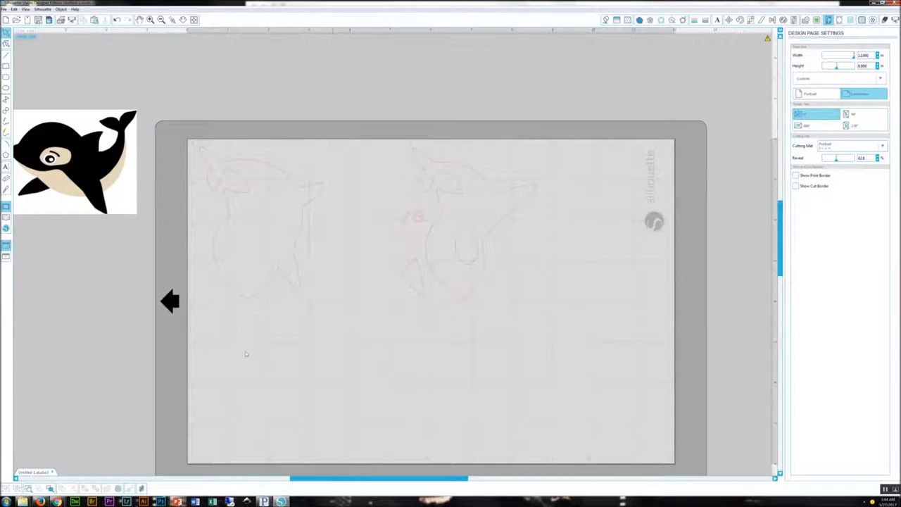
pyautogui.hscroll(-2, 246, 354)
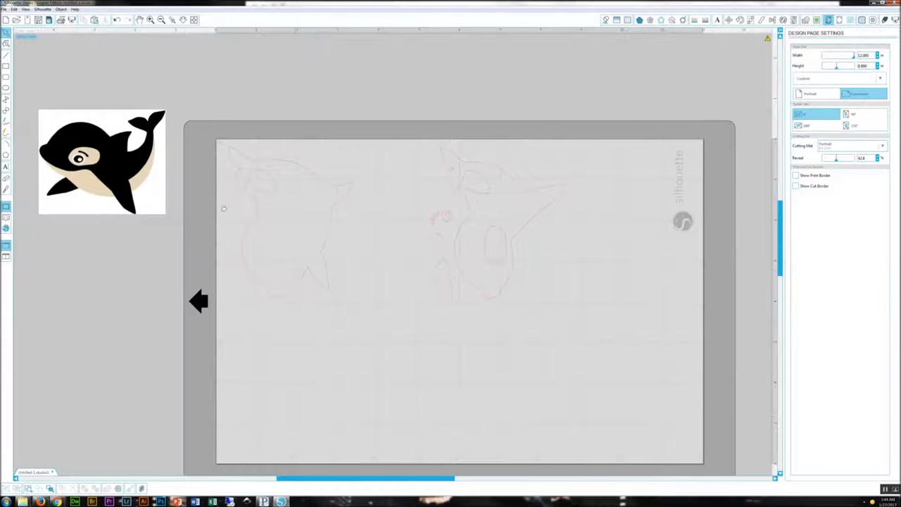
# Return the whale body with the eye opening from the solid outline to the mat's right half and fill it black
pyautogui.click(221, 212)
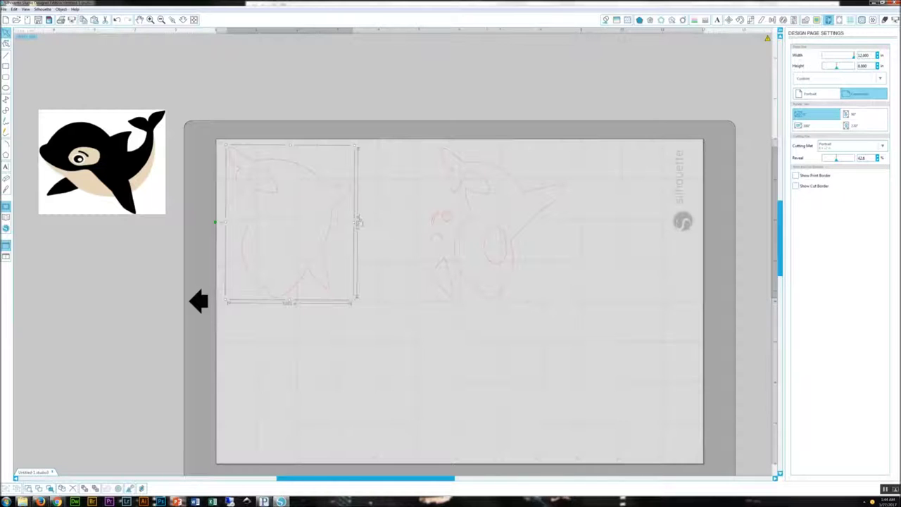
pyautogui.moveTo(358, 222); pyautogui.dragTo(571, 224)
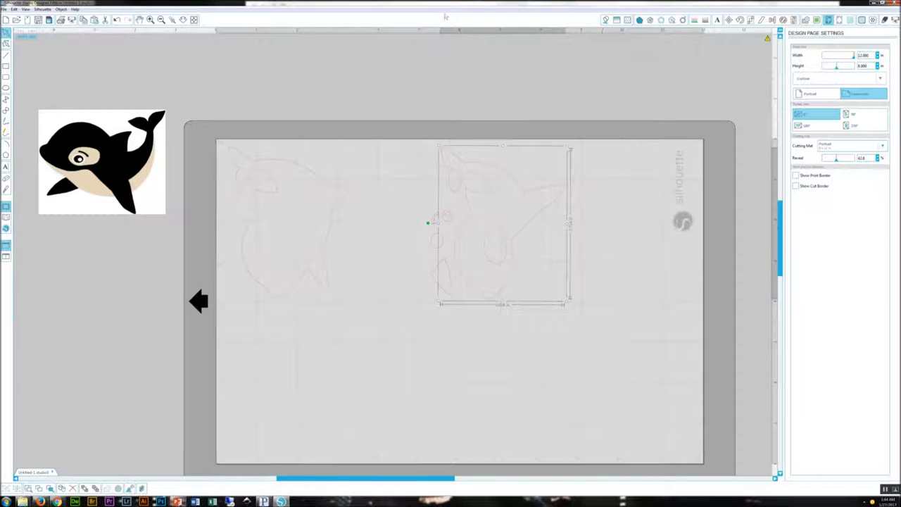
pyautogui.click(606, 20)
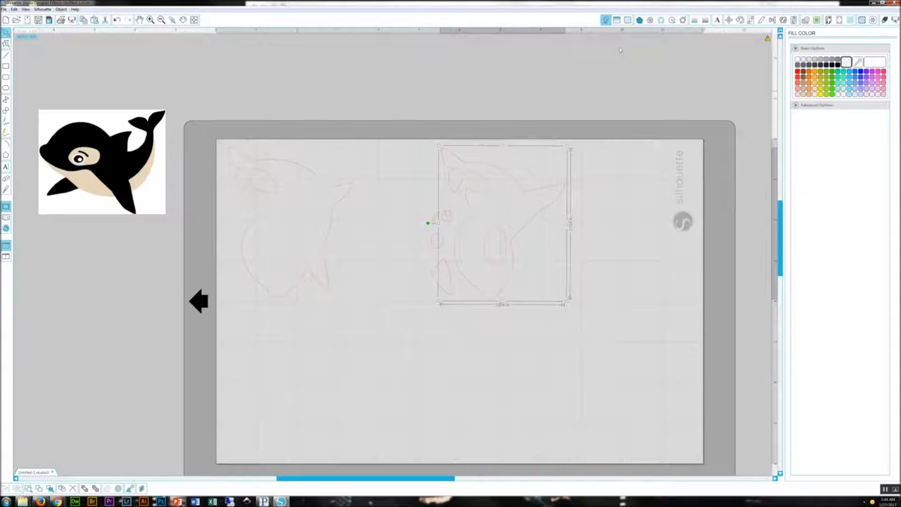
pyautogui.click(836, 63)
# Place the black whale body over the solid whale outline and nudge it into alignment
pyautogui.moveTo(433, 196); pyautogui.dragTo(220, 195)
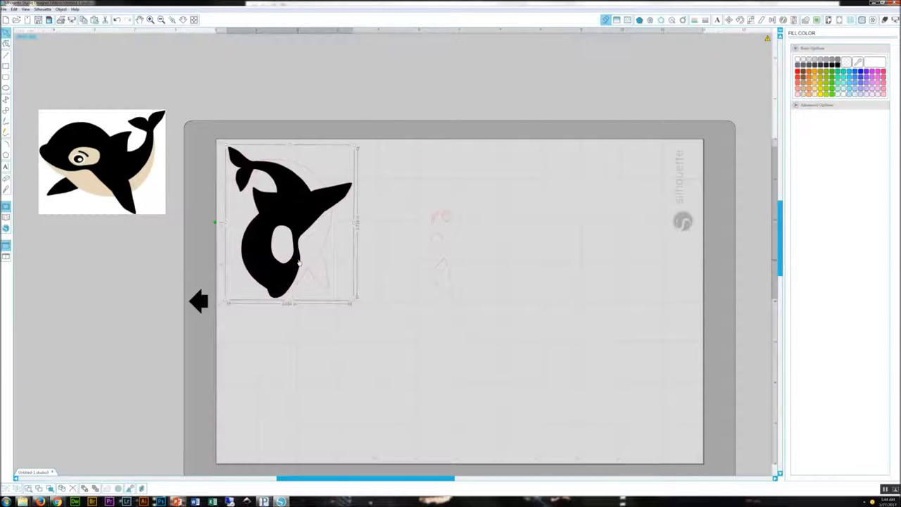
pyautogui.moveTo(253, 191); pyautogui.dragTo(337, 175)
pyautogui.moveTo(298, 204); pyautogui.dragTo(215, 222)
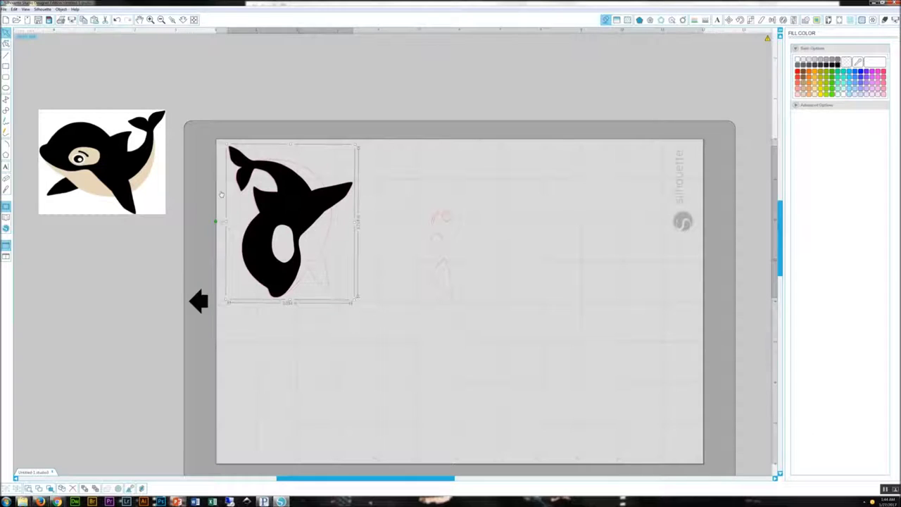
pyautogui.press('Up')
pyautogui.press('Left')
pyautogui.press('Right')
pyautogui.press('Right')
pyautogui.press('Down')
pyautogui.press('Down')
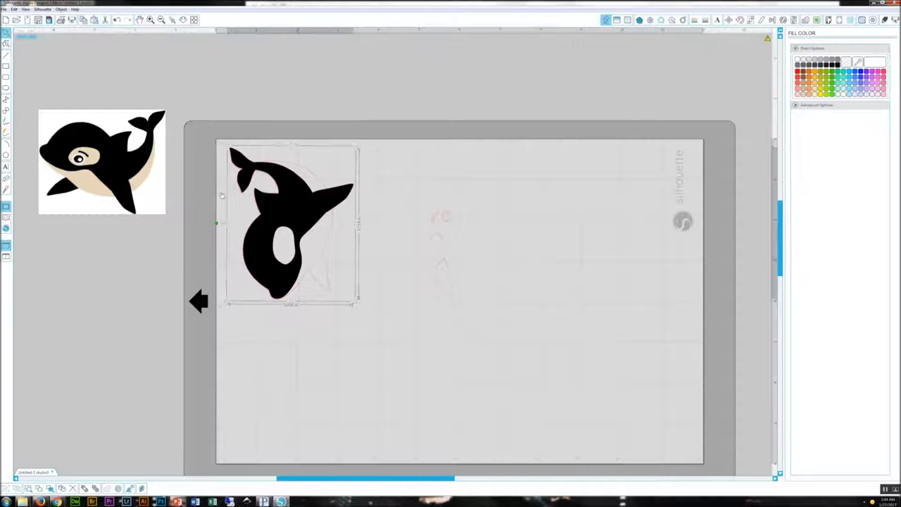
pyautogui.press('Up')
# Move the black whale body to the right of the small pieces, and remove and restore its black fill
pyautogui.moveTo(303, 265); pyautogui.dragTo(543, 268)
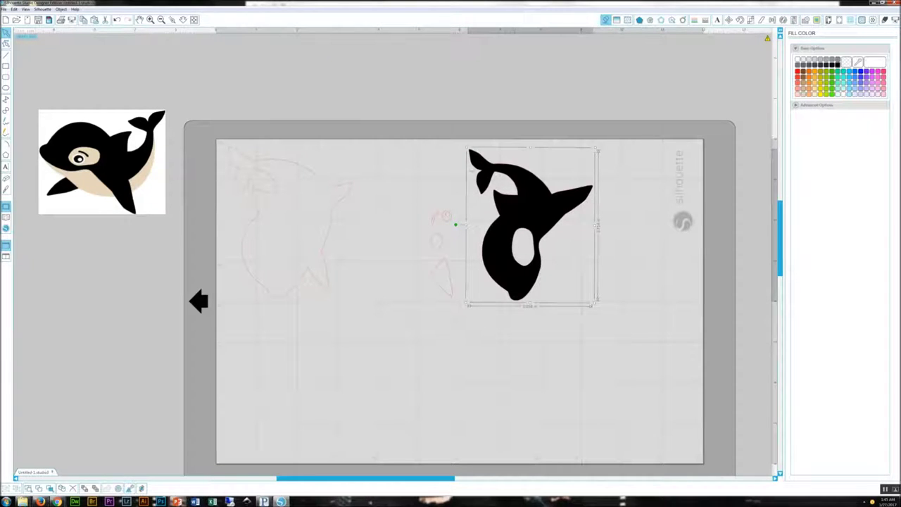
pyautogui.hotkey('ctrl', 'z')
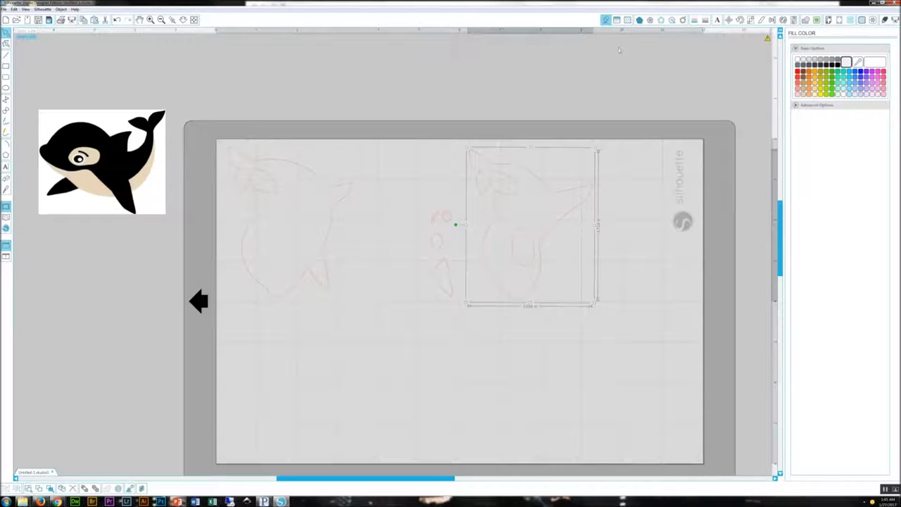
pyautogui.hotkey('ctrl', 'y')
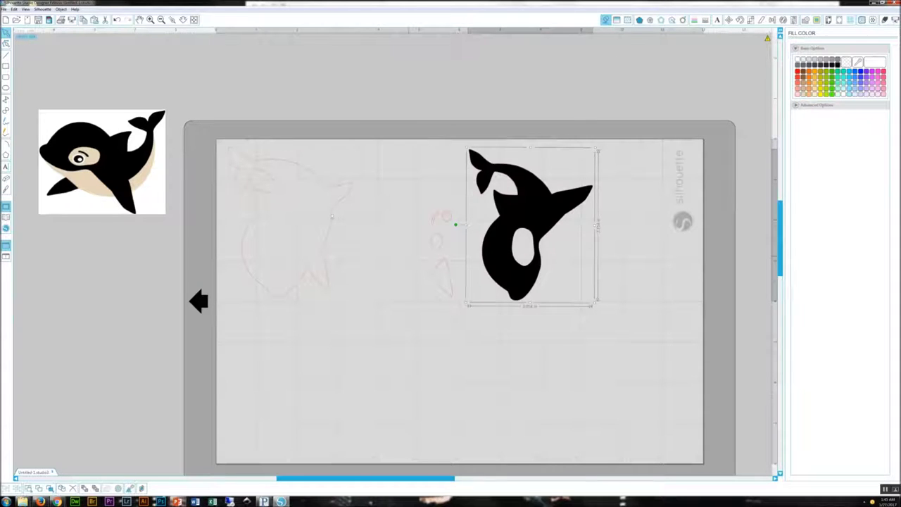
# Place the small fin piece over the matching fin area of the solid whale outline
pyautogui.hotkey('ctrl', 'z')
pyautogui.hotkey('ctrl', 'z')
pyautogui.hotkey('ctrl', 'z')
pyautogui.hotkey('ctrl', 'z')
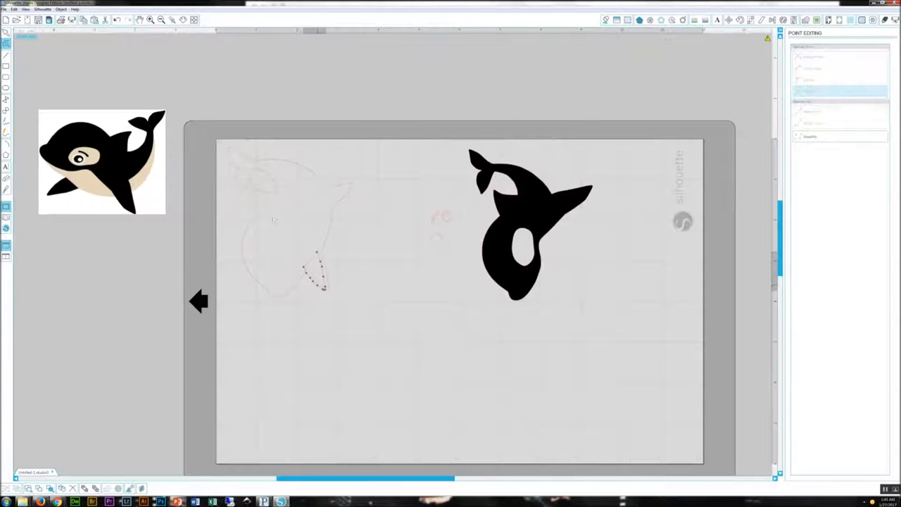
pyautogui.hotkey('ctrl', 'z')
pyautogui.hotkey('ctrl', 'z')
pyautogui.hotkey('ctrl', 'z')
pyautogui.hotkey('ctrl', 'z')
pyautogui.hotkey('ctrl', 'z')
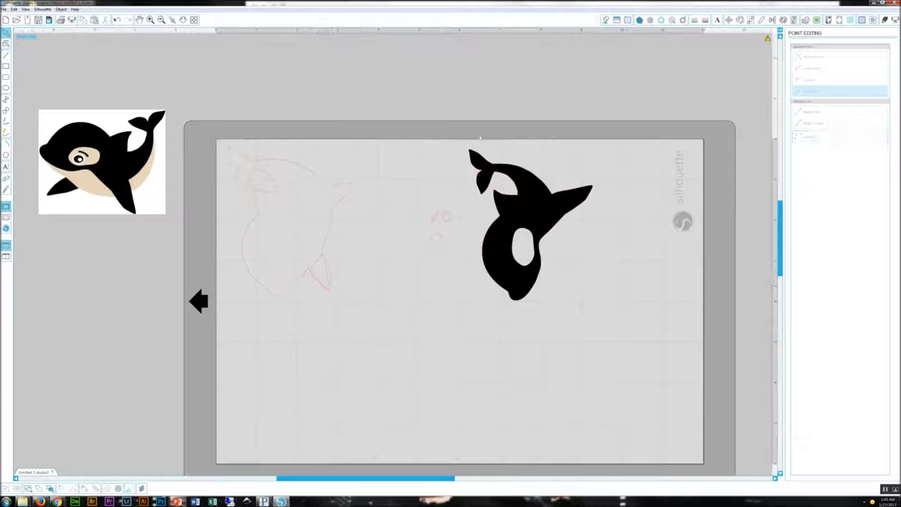
pyautogui.hotkey('ctrl', 'z')
# Set the small fin piece between the two whale bodies and fill it black
pyautogui.click(387, 283)
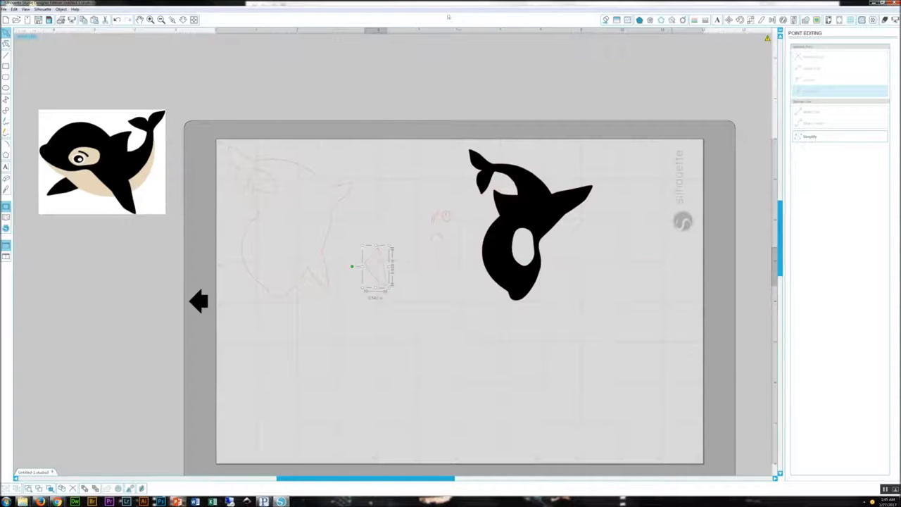
pyautogui.click(605, 20)
pyautogui.click(837, 65)
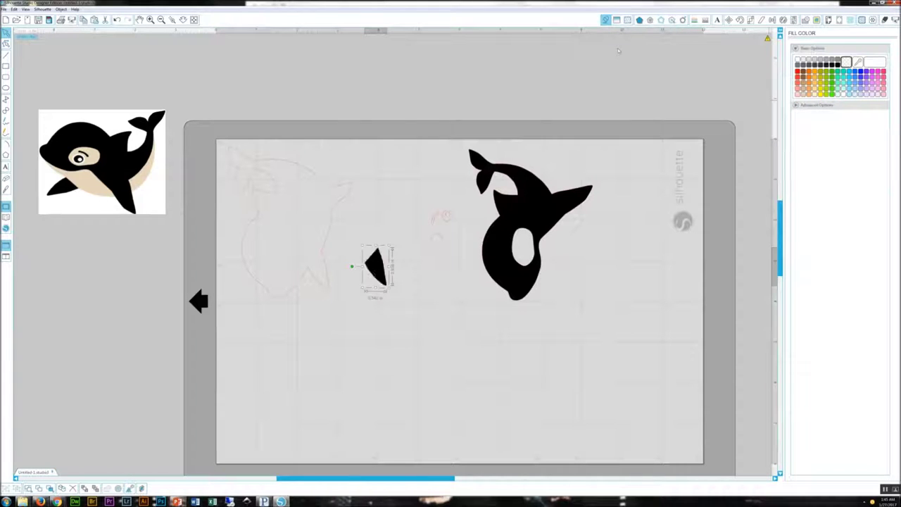
# Fill the eye and eyebrow pieces black and move the black fin below them
pyautogui.click(319, 176)
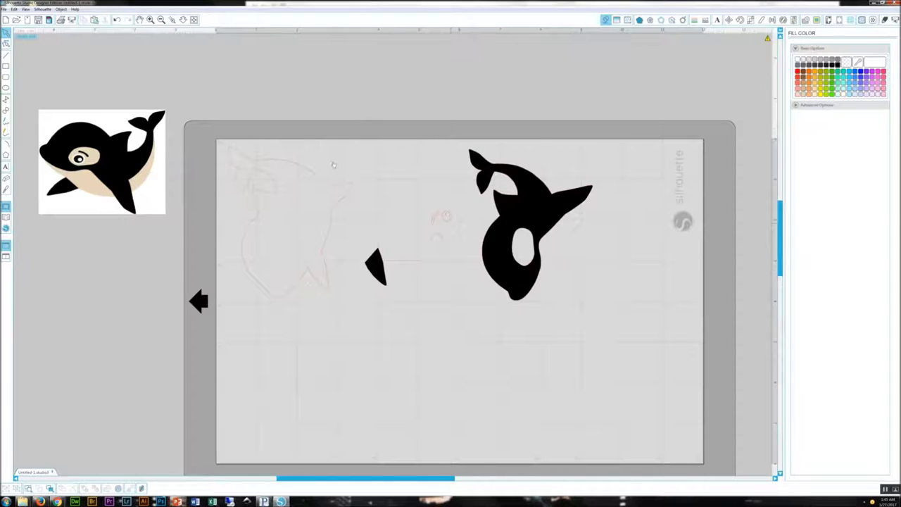
pyautogui.click(447, 216)
pyautogui.click(836, 63)
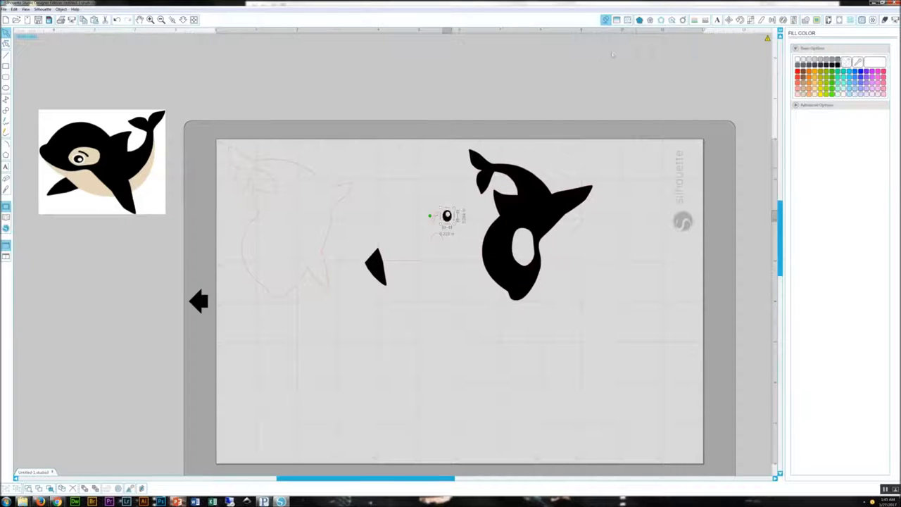
pyautogui.click(318, 166)
pyautogui.click(837, 64)
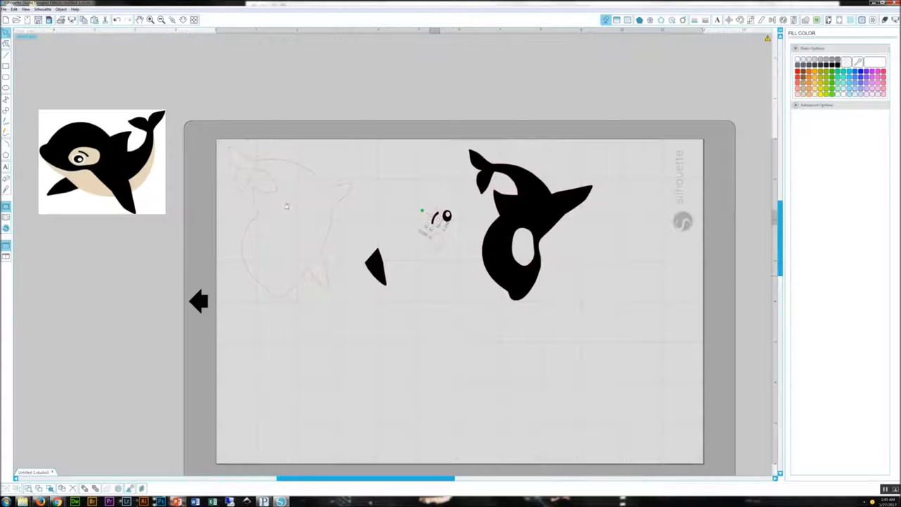
pyautogui.moveTo(379, 270); pyautogui.dragTo(434, 302)
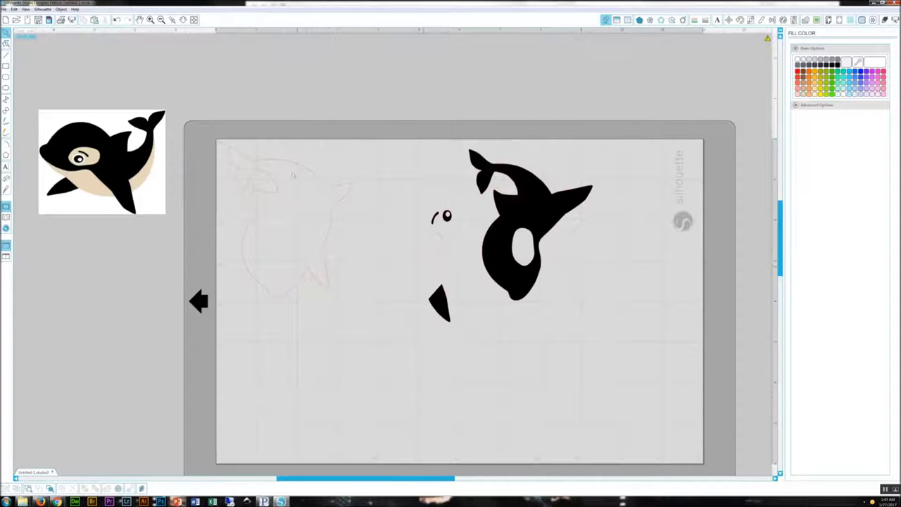
# Move the black whale slightly right, fill the small oval piece white, and place it between the whale outline and the black pieces
pyautogui.moveTo(528, 282)
pyautogui.mouseDown()
pyautogui.moveTo(488, 286)
pyautogui.moveTo(534, 280)
pyautogui.mouseUp()
pyautogui.click(329, 191)
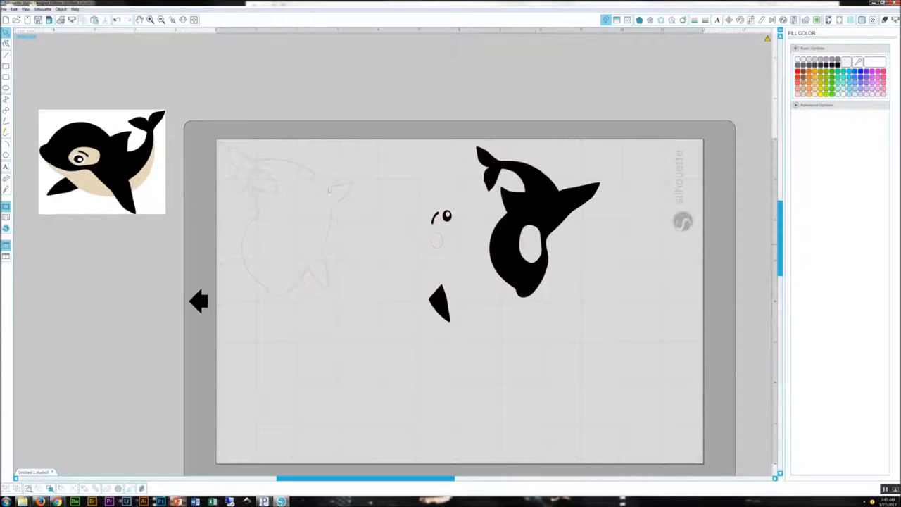
pyautogui.moveTo(434, 245); pyautogui.dragTo(332, 258)
pyautogui.click(329, 258)
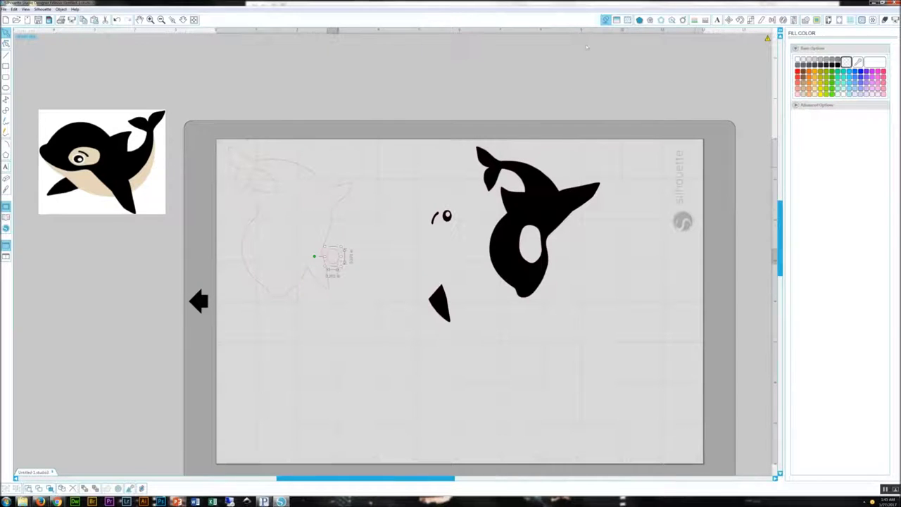
pyautogui.click(797, 59)
pyautogui.moveTo(333, 257); pyautogui.dragTo(394, 251)
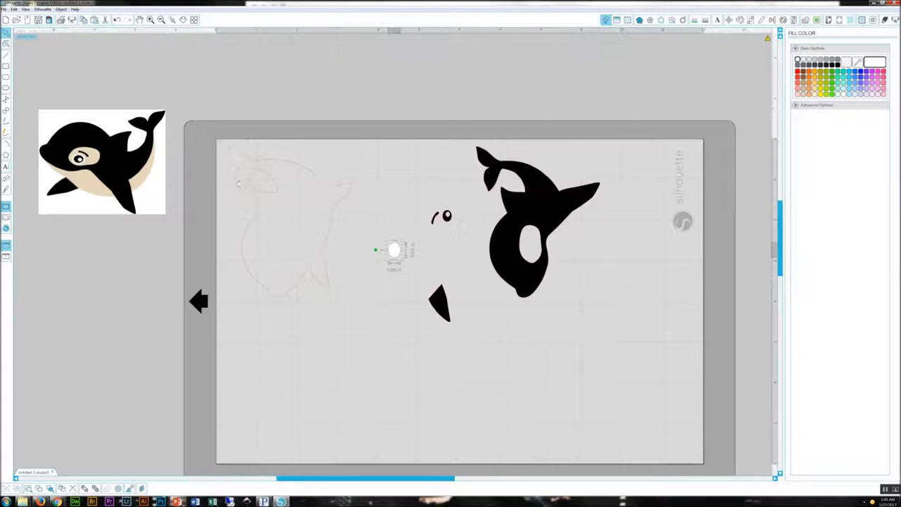
# Fill the solid whale outline light tan, move the white oval below it, and bring the black fin closer to it
pyautogui.click(238, 184)
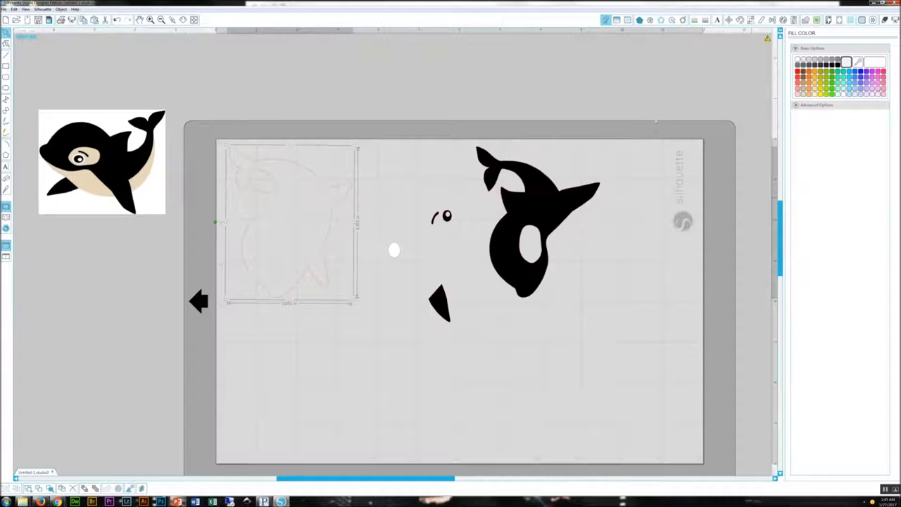
pyautogui.click(803, 94)
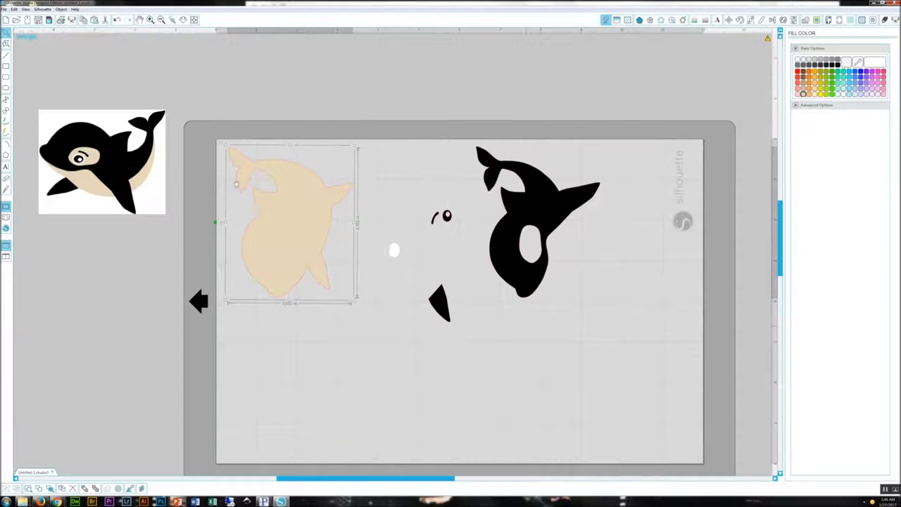
pyautogui.click(288, 220)
pyautogui.moveTo(395, 257); pyautogui.dragTo(234, 327)
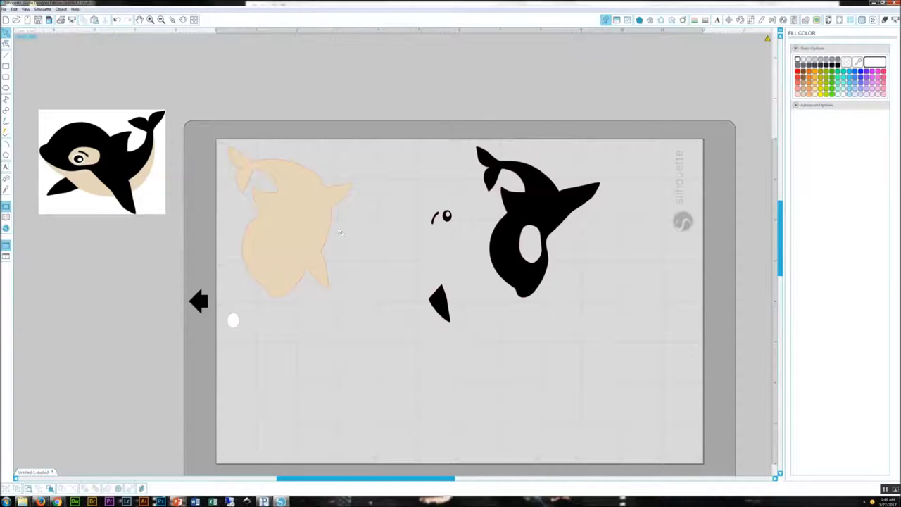
pyautogui.moveTo(438, 303); pyautogui.dragTo(397, 279)
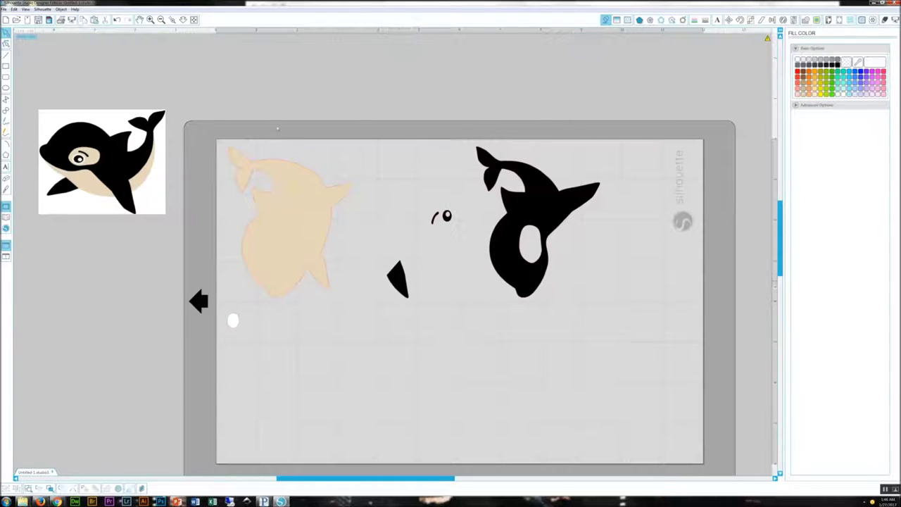
# Draw a rectangle spanning the black fin, the eye pieces and part of the black whale
pyautogui.click(6, 66)
pyautogui.moveTo(373, 139)
pyautogui.mouseDown()
pyautogui.moveTo(527, 300)
pyautogui.moveTo(541, 305)
pyautogui.moveTo(540, 296)
pyautogui.mouseUp()
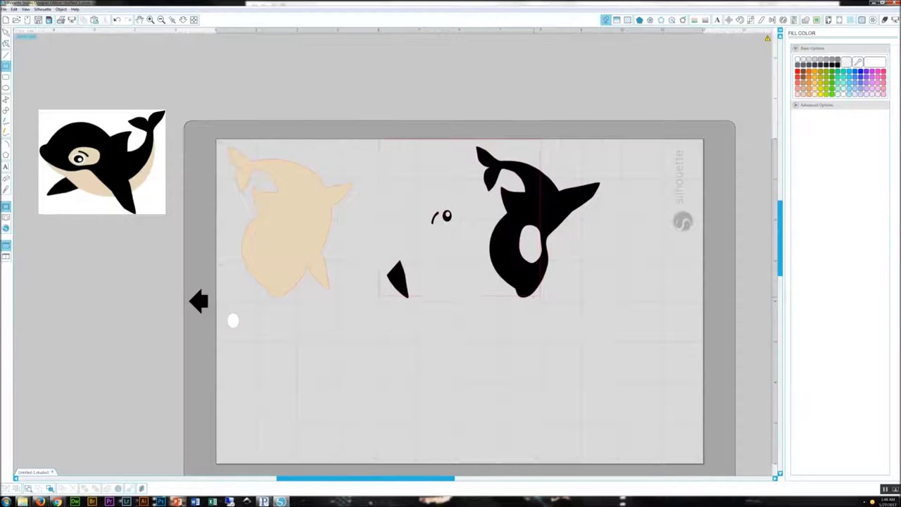
pyautogui.click(5, 32)
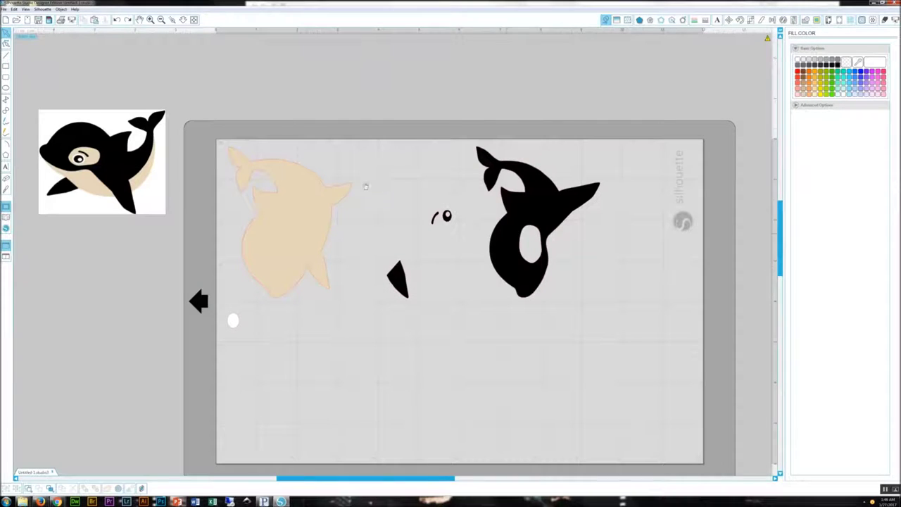
# Shift the black whale closer to the tan whale, moving the eye and eyebrow pieces out of its way
pyautogui.moveTo(532, 269); pyautogui.dragTo(501, 275)
pyautogui.moveTo(446, 215); pyautogui.dragTo(424, 294)
pyautogui.moveTo(435, 218); pyautogui.dragTo(359, 230)
pyautogui.moveTo(476, 265); pyautogui.dragTo(416, 257)
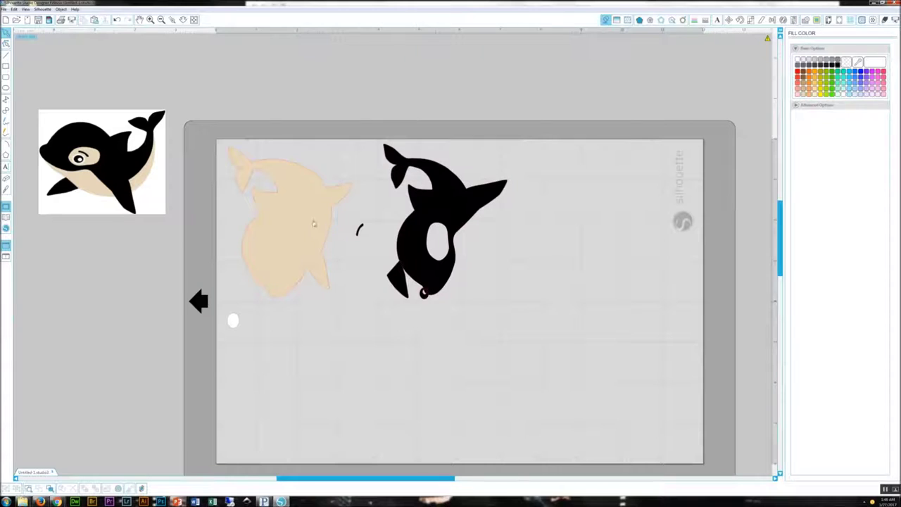
# Nest the eye and eyebrow inside the black whale's eye opening, and rotate the fin to fit beside its body
pyautogui.moveTo(424, 294); pyautogui.dragTo(437, 248)
pyautogui.moveTo(398, 285); pyautogui.dragTo(393, 215)
pyautogui.click(291, 146)
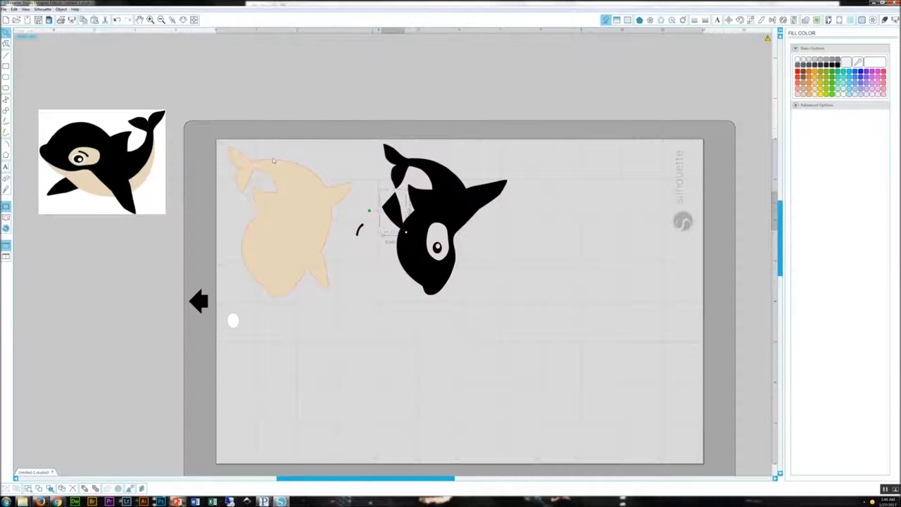
pyautogui.moveTo(271, 156); pyautogui.dragTo(334, 185)
pyautogui.click(266, 176)
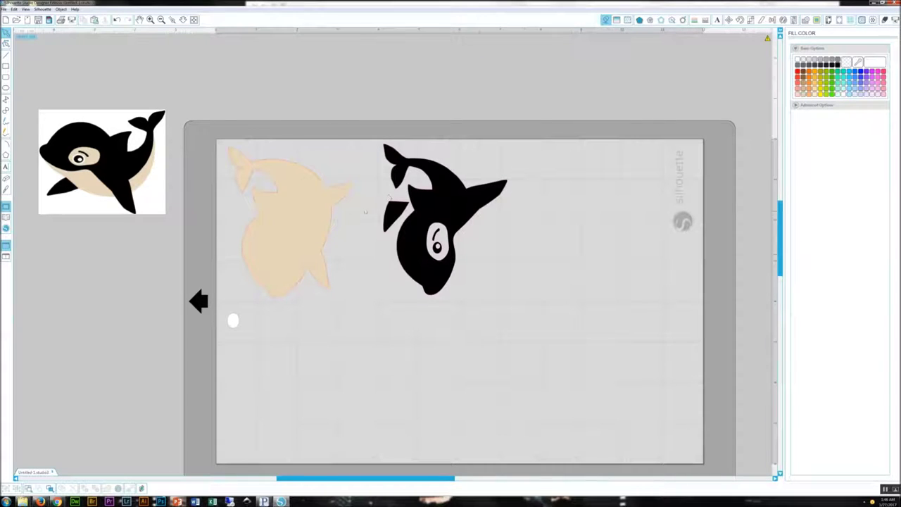
# Draw a rectangle in the empty area beside the black whale's head and below its flipper, and delete it
pyautogui.click(6, 66)
pyautogui.moveTo(476, 225)
pyautogui.mouseDown()
pyautogui.moveTo(553, 312)
pyautogui.moveTo(541, 301)
pyautogui.mouseUp()
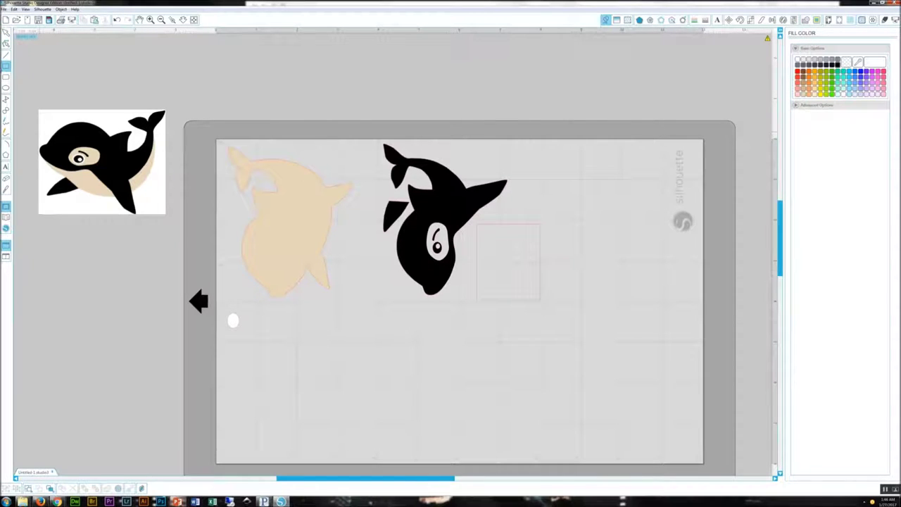
pyautogui.press('F1')
pyautogui.press('Tab')
pyautogui.press('Delete')
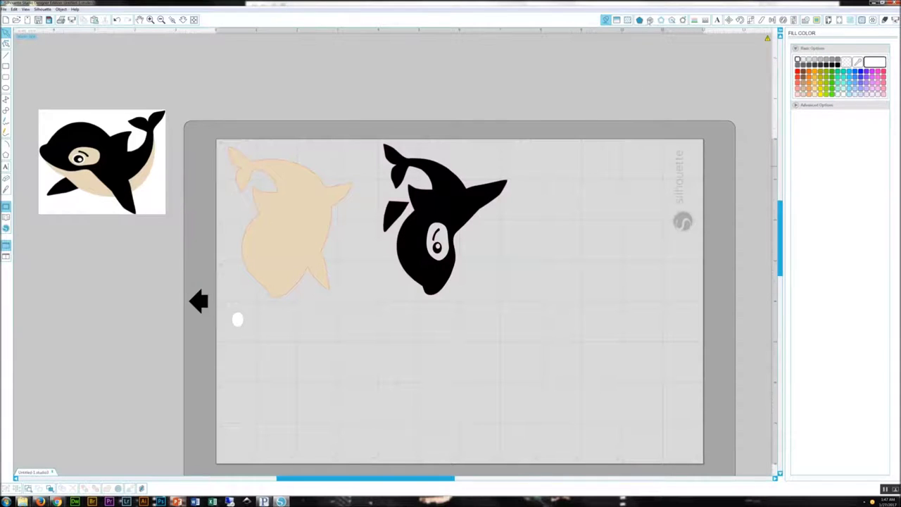
# Display the cut settings, and delete all whale pieces and the whale preview picture from the drawing area
pyautogui.click(885, 20)
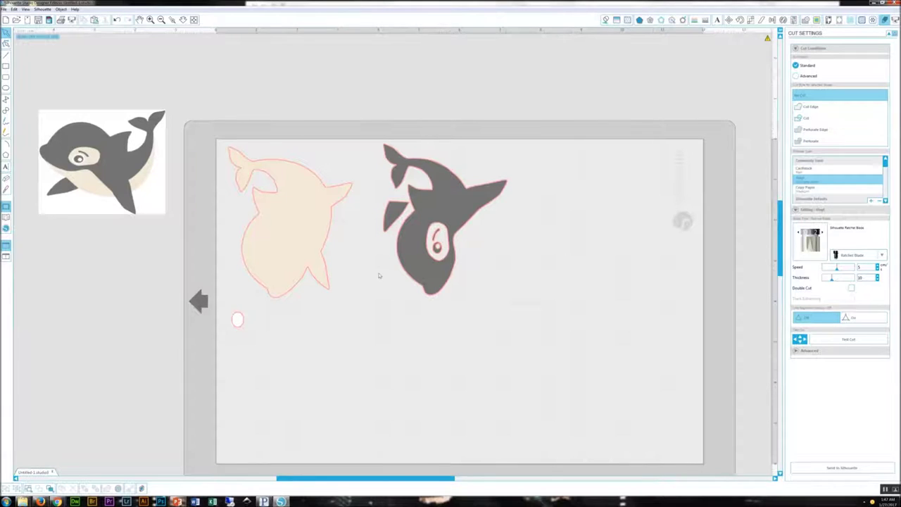
pyautogui.moveTo(279, 224); pyautogui.dragTo(86, 89)
pyautogui.press('Delete')
pyautogui.click(50, 107)
pyautogui.press('Delete')
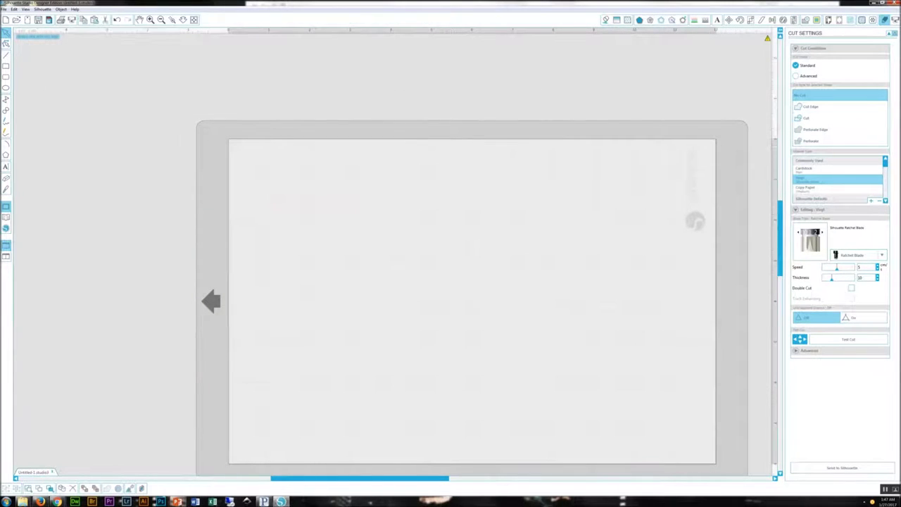
# Insert the cute dog wash design from the library's Cute Creatures folder
pyautogui.click(5, 9)
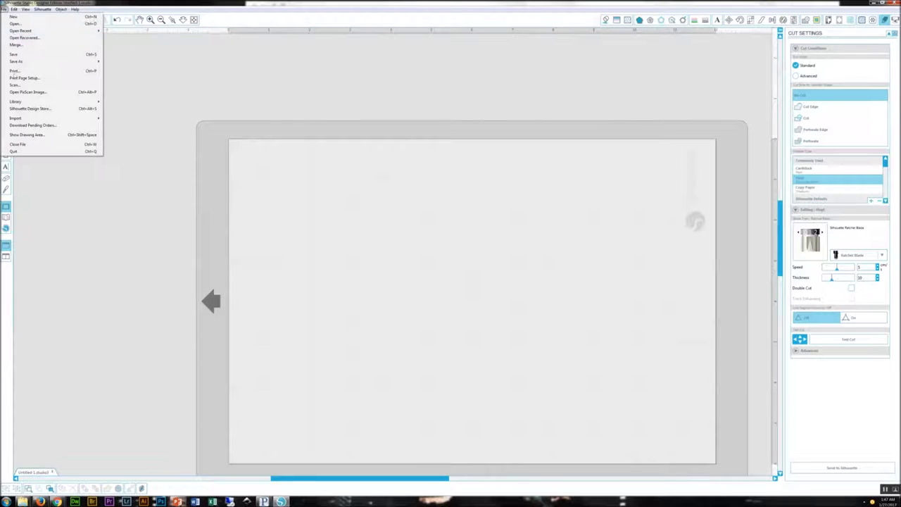
pyautogui.moveTo(27, 102)
pyautogui.click(118, 102)
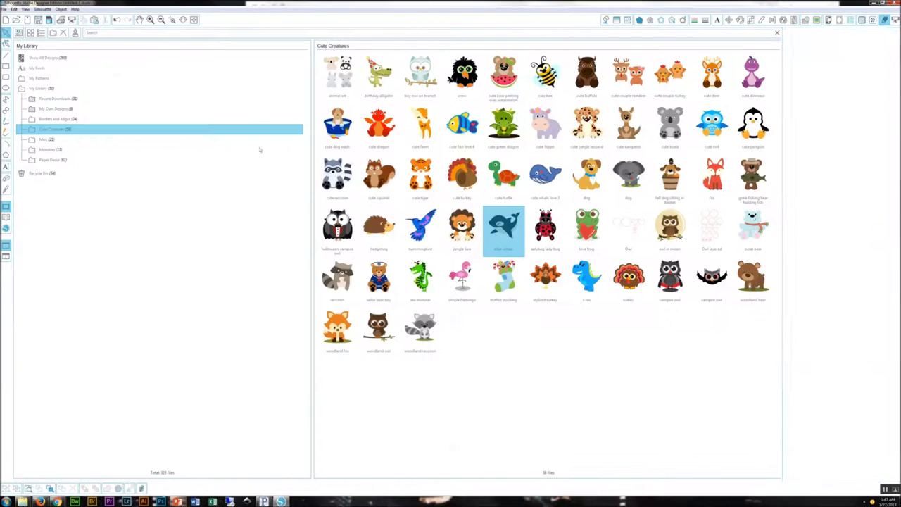
pyautogui.click(451, 259)
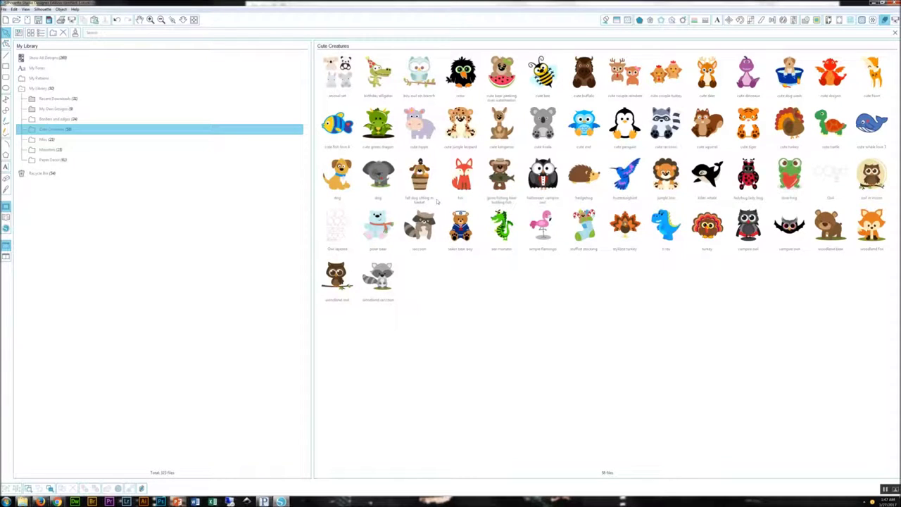
pyautogui.doubleClick(789, 74)
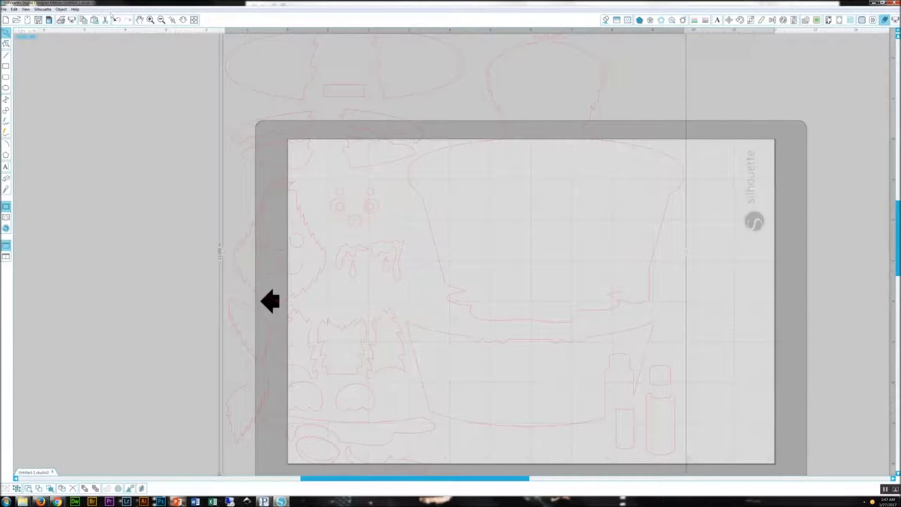
# Move the whole dog wash design off the cutting mat toward its left side
pyautogui.click(161, 19)
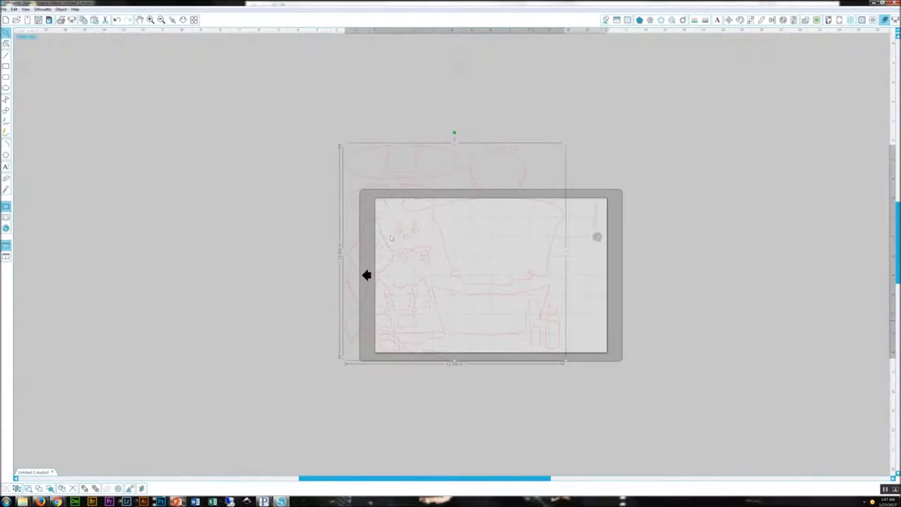
pyautogui.moveTo(357, 211); pyautogui.dragTo(243, 218)
pyautogui.rightClick(242, 218)
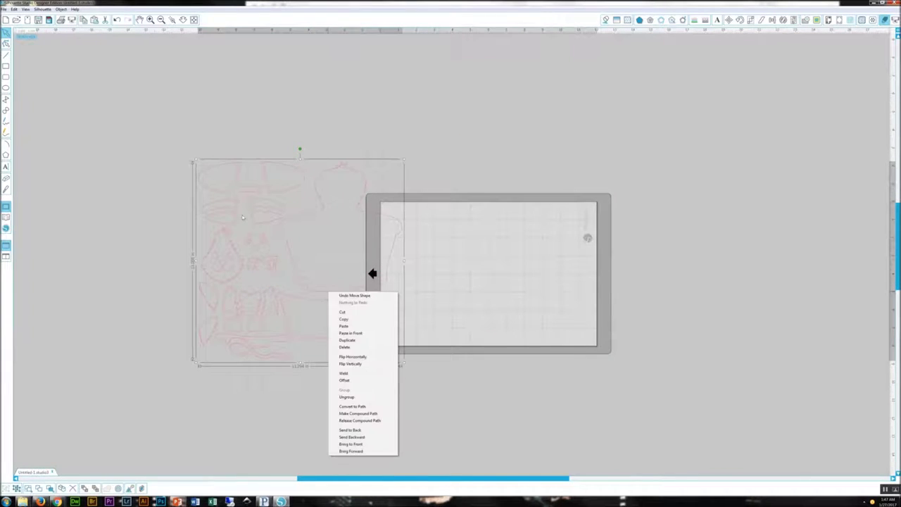
pyautogui.click(268, 299)
pyautogui.click(294, 267)
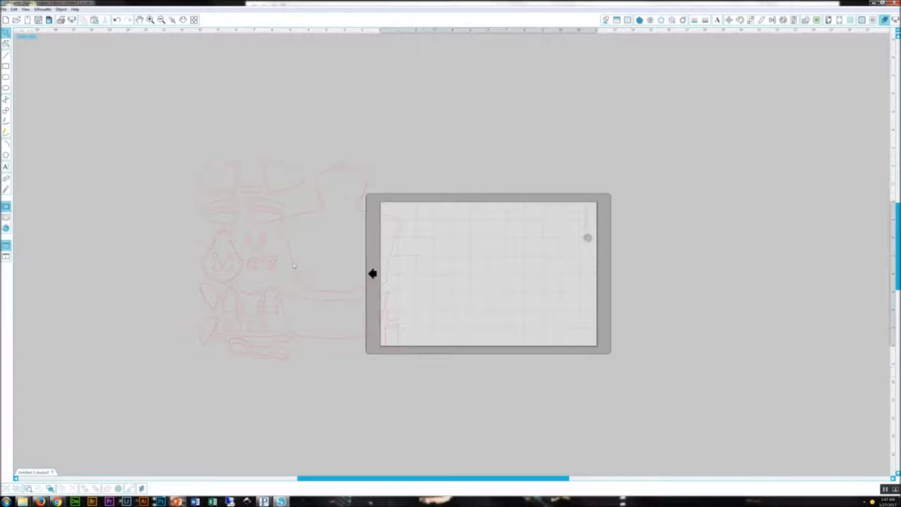
# Ungroup the dog wash design and move the lower tub piece onto the mat
pyautogui.rightClick(252, 244)
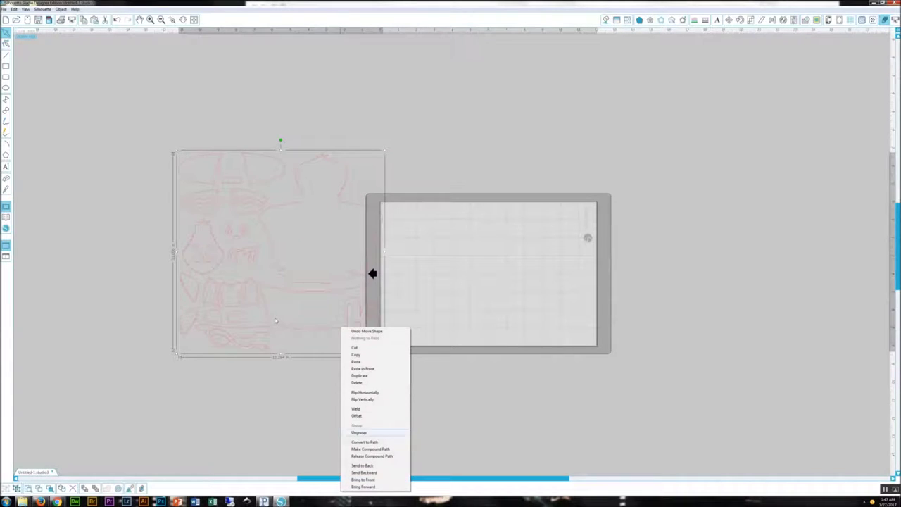
pyautogui.click(359, 432)
pyautogui.click(367, 403)
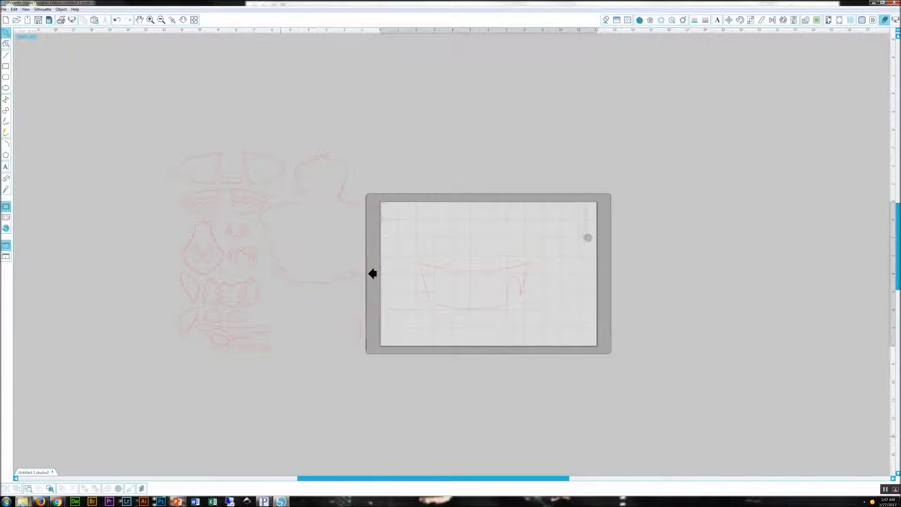
# Switch to the Google Drive window in Chrome and look through the Cute Creatures folder for the dog wash preview picture
pyautogui.moveTo(57, 501)
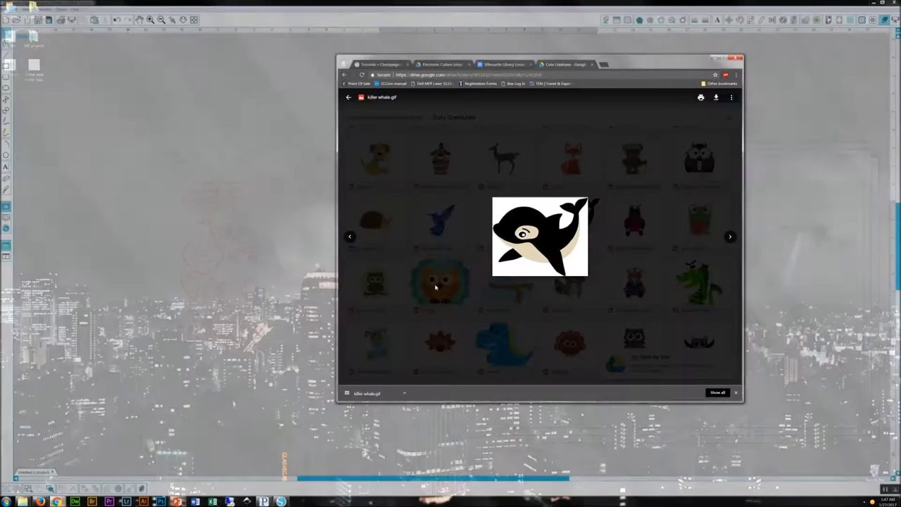
pyautogui.click(108, 468)
pyautogui.scroll(-1, 503, 275)
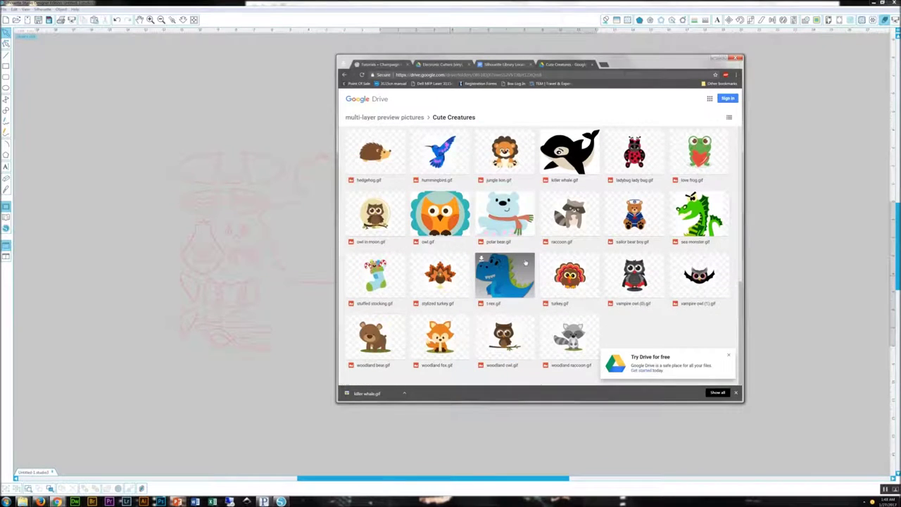
pyautogui.scroll(8, 523, 262)
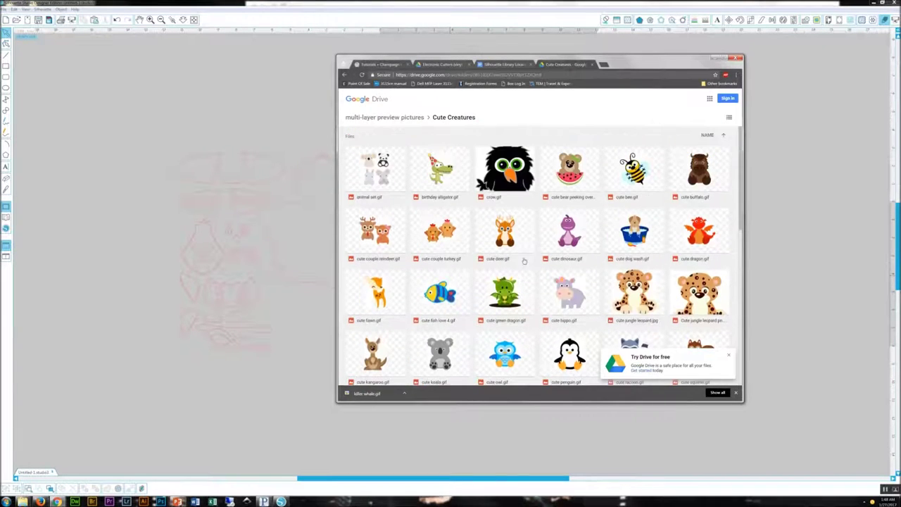
pyautogui.scroll(-4, 521, 262)
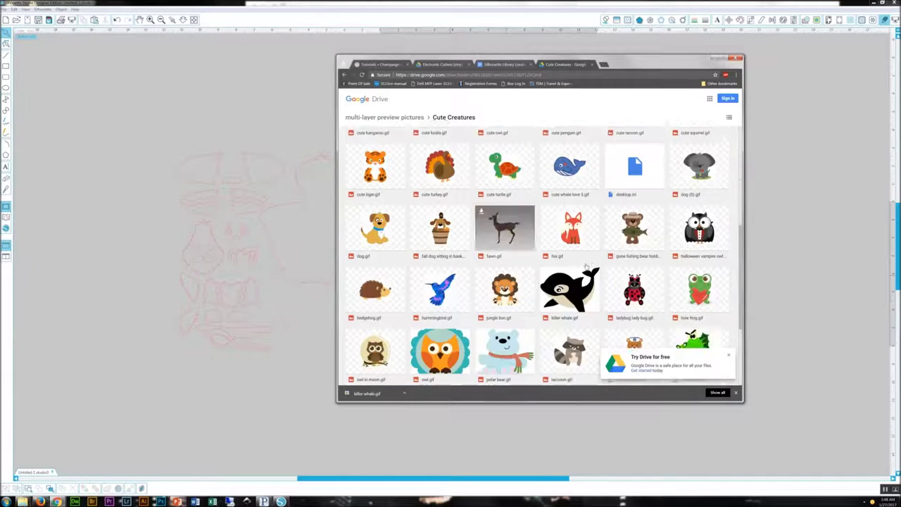
pyautogui.click(729, 357)
pyautogui.scroll(-2, 714, 317)
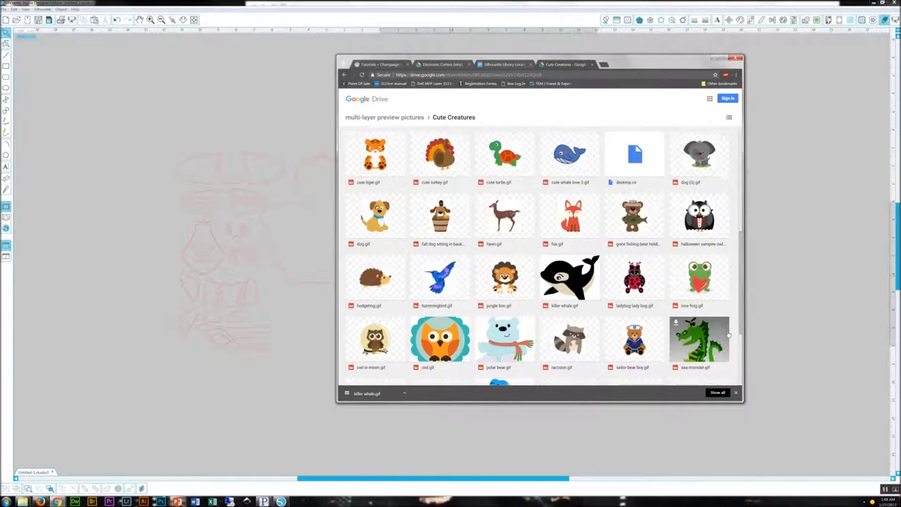
pyautogui.scroll(6, 649, 303)
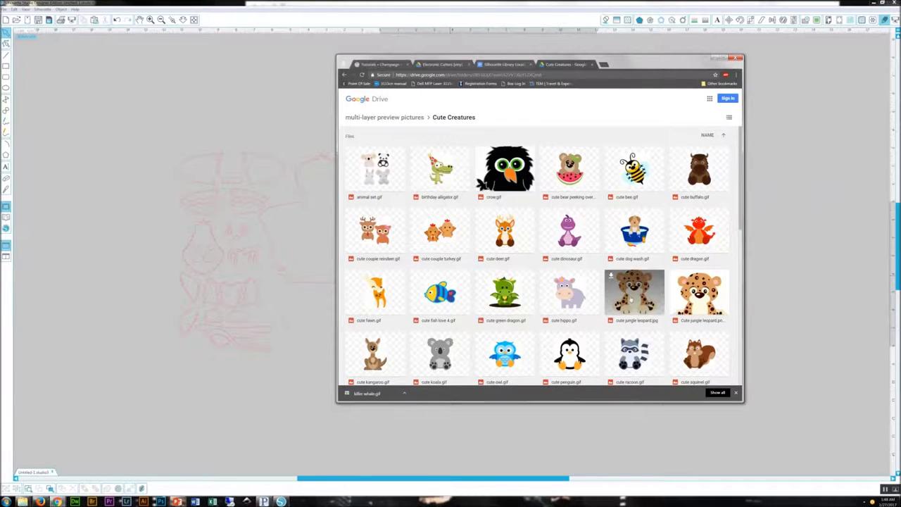
pyautogui.scroll(-2, 631, 299)
pyautogui.scroll(1, 631, 299)
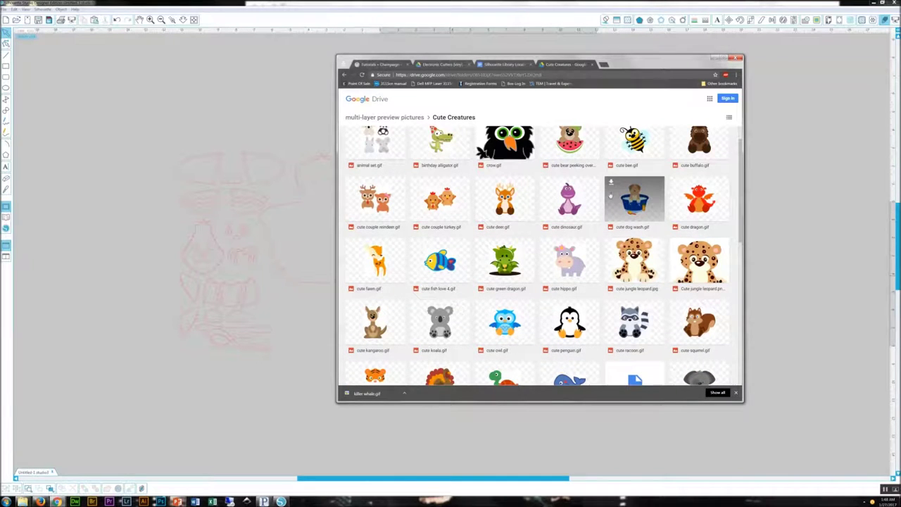
# Download cute dog wash.gif from the Cute Creatures folder and show the file in its download folder
pyautogui.click(613, 183)
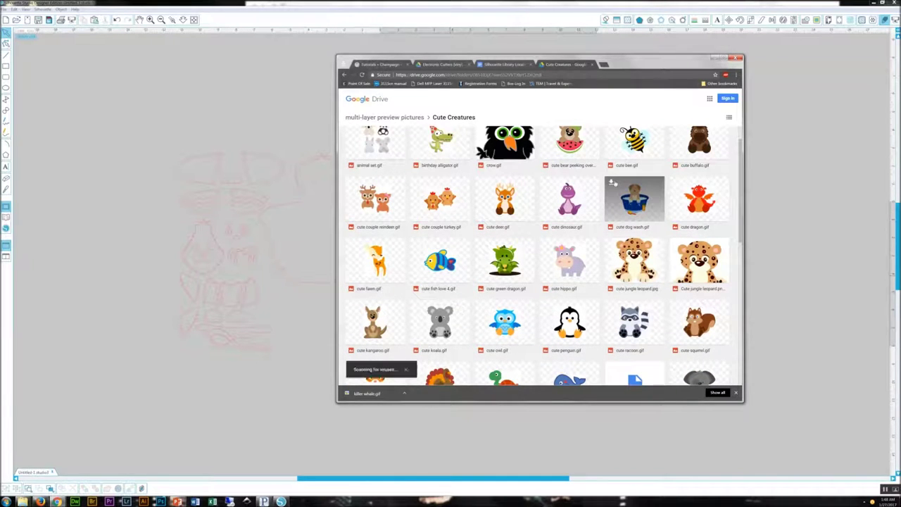
pyautogui.click(404, 394)
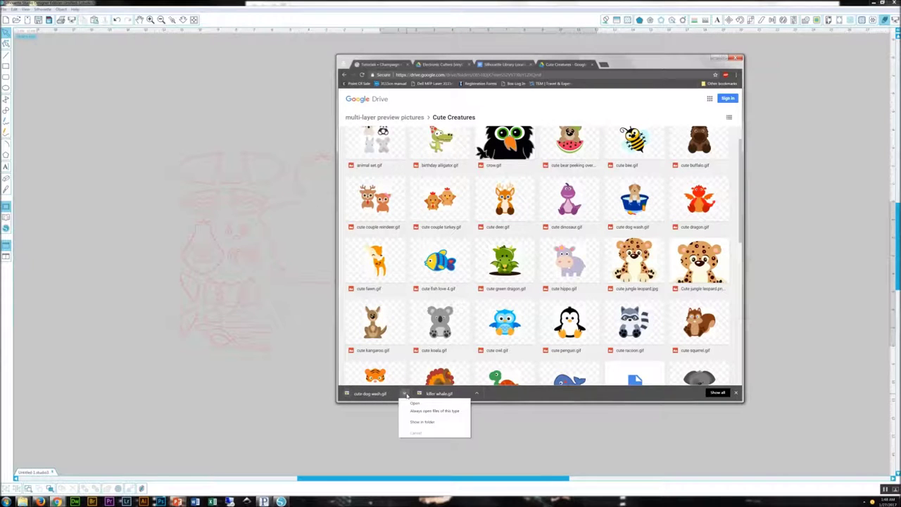
pyautogui.click(423, 421)
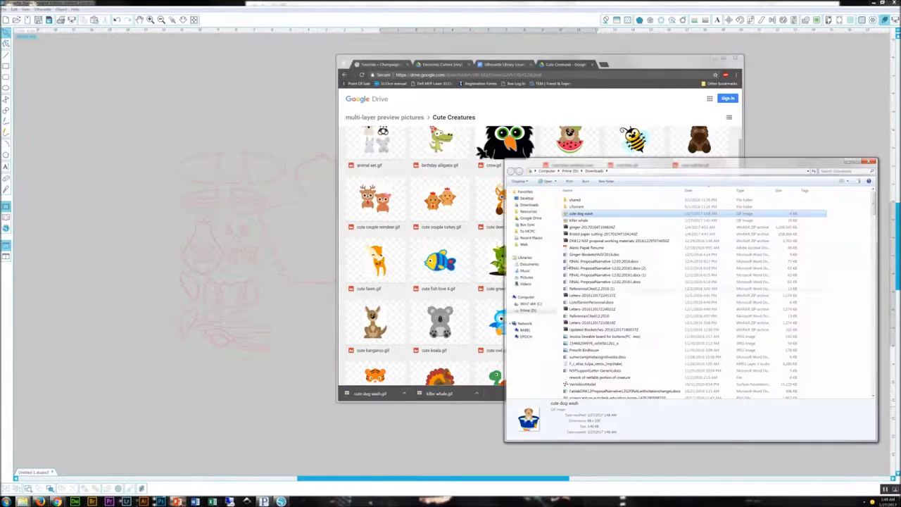
# Insert cute dog wash.gif into the Silhouette Studio document, place it in the empty area left of the design pieces, and enlarge it slightly
pyautogui.moveTo(582, 214); pyautogui.dragTo(245, 441)
pyautogui.click(73, 205)
pyautogui.moveTo(179, 341); pyautogui.dragTo(109, 183)
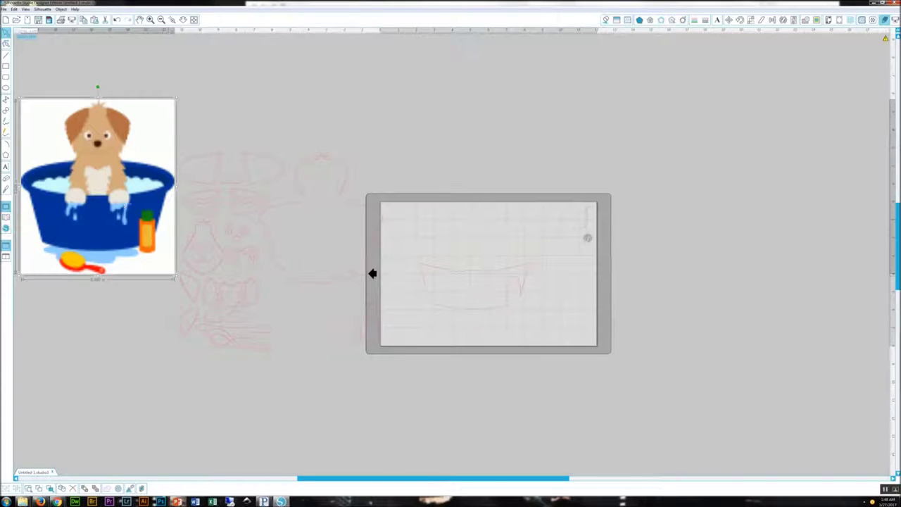
pyautogui.moveTo(176, 276); pyautogui.dragTo(179, 279)
pyautogui.click(219, 263)
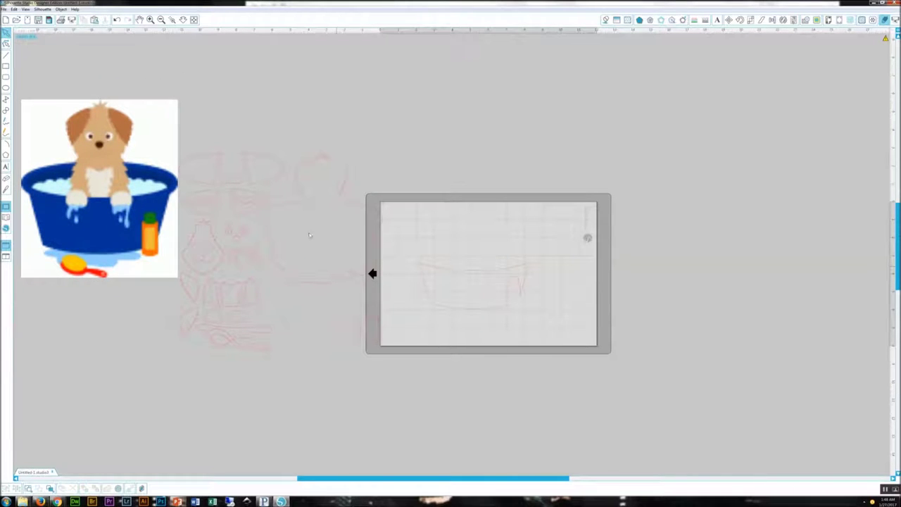
# Move the large dog-and-tub backing outline, the brush pieces and the water puddle piece away from the cluster of design pieces
pyautogui.moveTo(277, 175); pyautogui.dragTo(330, 164)
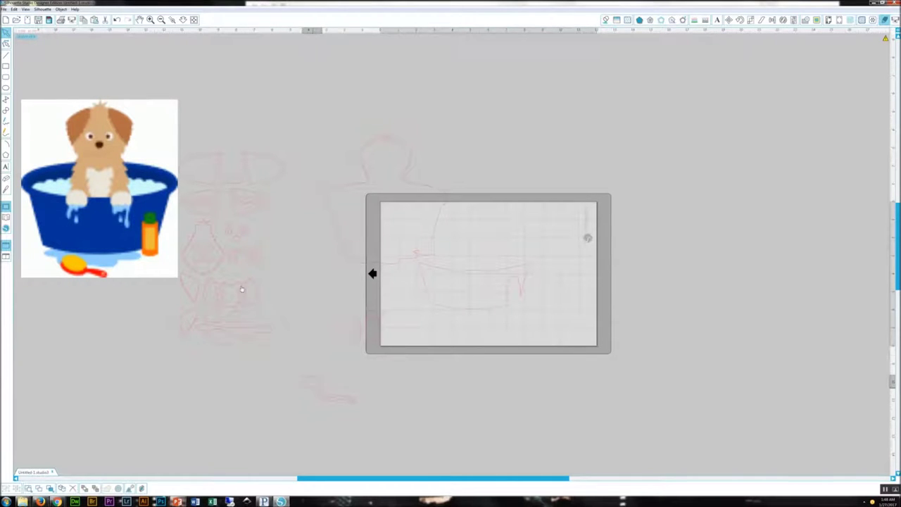
pyautogui.click(179, 265)
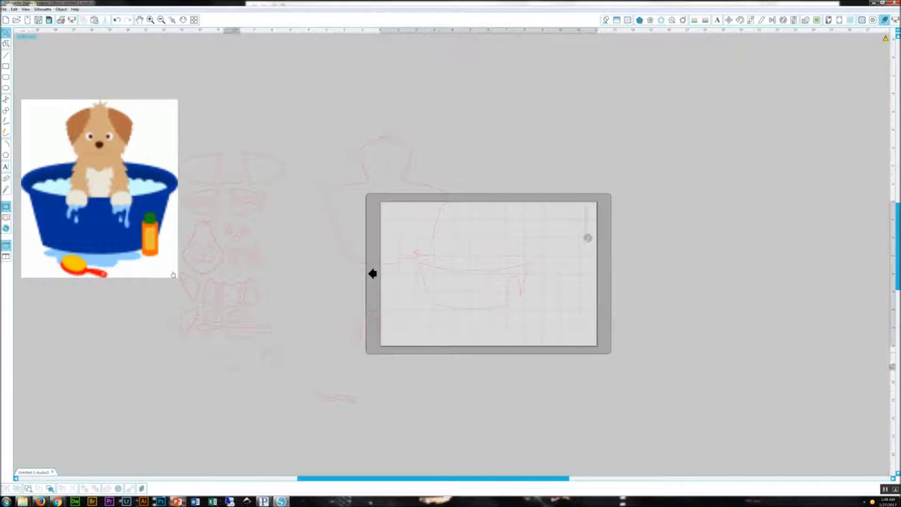
pyautogui.moveTo(242, 339)
pyautogui.mouseDown()
pyautogui.moveTo(341, 361)
pyautogui.moveTo(331, 371)
pyautogui.moveTo(351, 383)
pyautogui.moveTo(340, 372)
pyautogui.mouseUp()
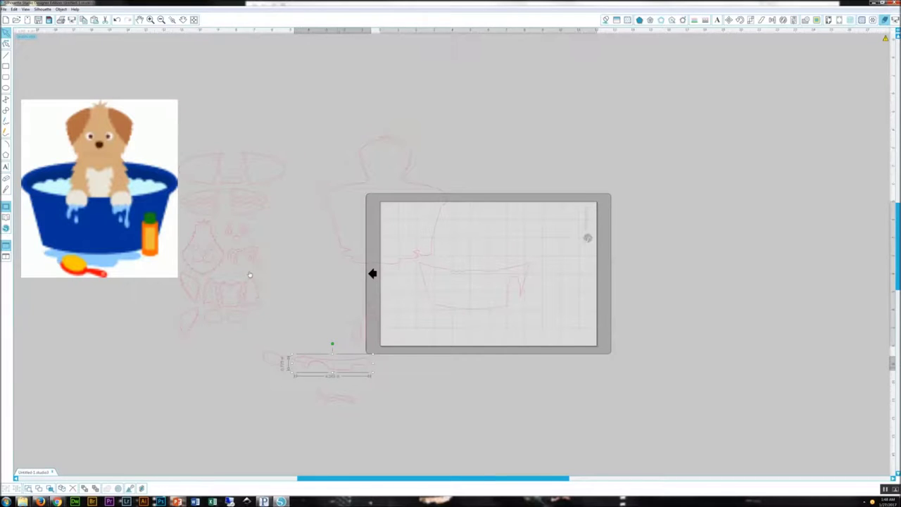
# Delete the curved brush cutout points from the water puddle piece so its outline is filled in, and leave point editing
pyautogui.doubleClick(332, 365)
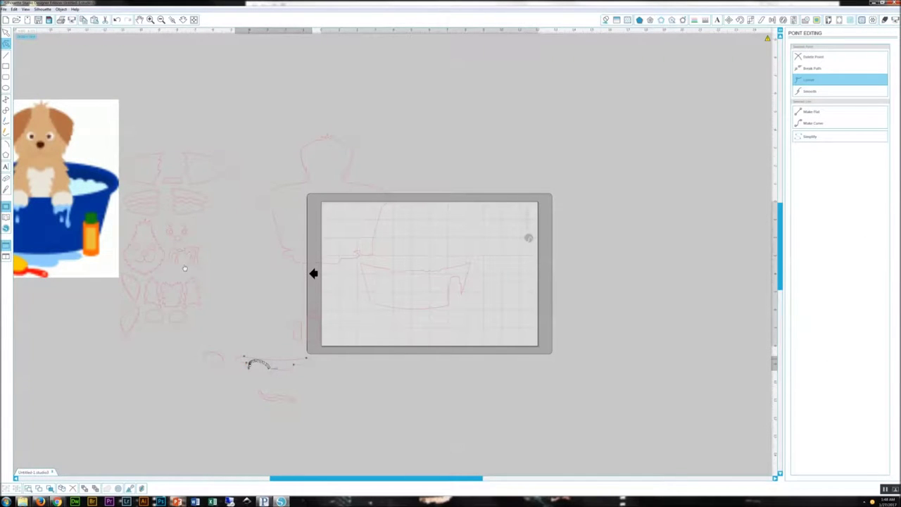
pyautogui.rightClick(259, 360)
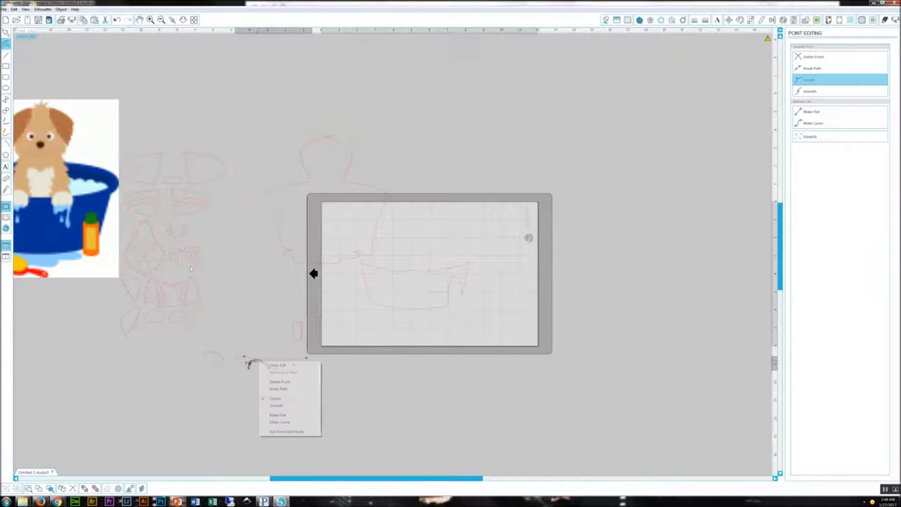
pyautogui.click(276, 380)
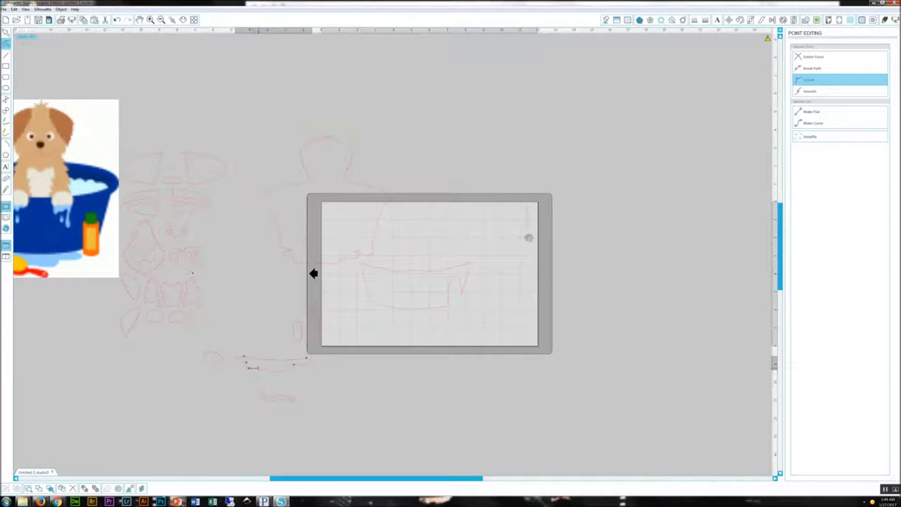
pyautogui.click(162, 273)
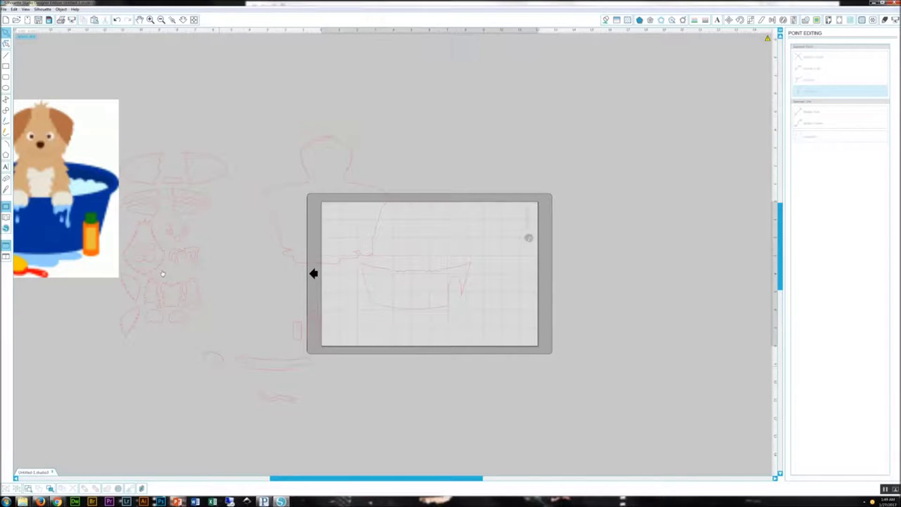
# Place the oval brush piece near the brush handle piece and edit the handle's points to fill its cutout into a full brush shape
pyautogui.moveTo(162, 271); pyautogui.dragTo(190, 294)
pyautogui.doubleClick(197, 295)
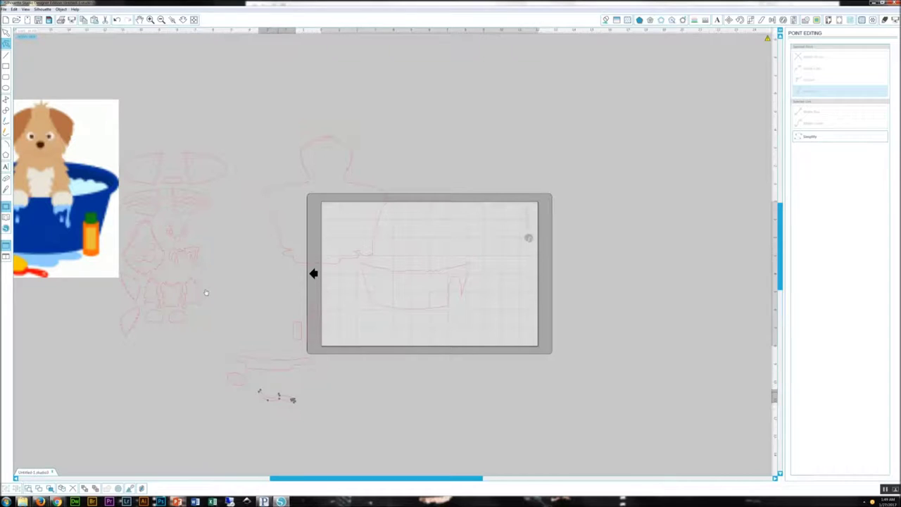
pyautogui.click(202, 293)
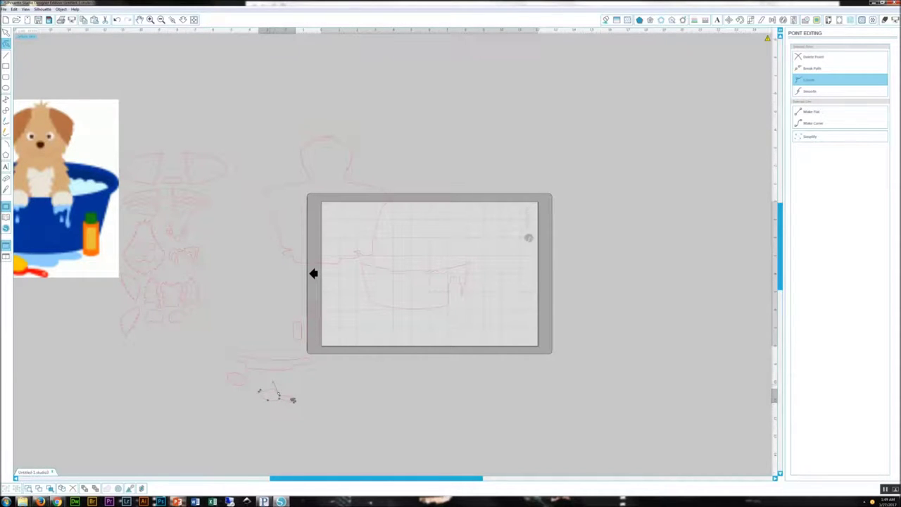
pyautogui.moveTo(194, 289); pyautogui.dragTo(190, 295)
pyautogui.moveTo(260, 390); pyautogui.dragTo(265, 389)
pyautogui.click(196, 288)
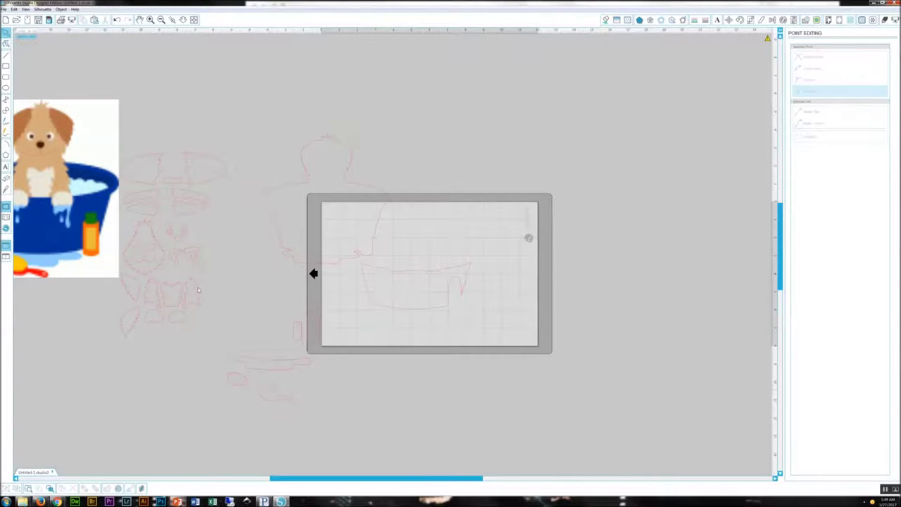
pyautogui.moveTo(184, 289); pyautogui.dragTo(179, 289)
pyautogui.click(180, 284)
pyautogui.click(183, 286)
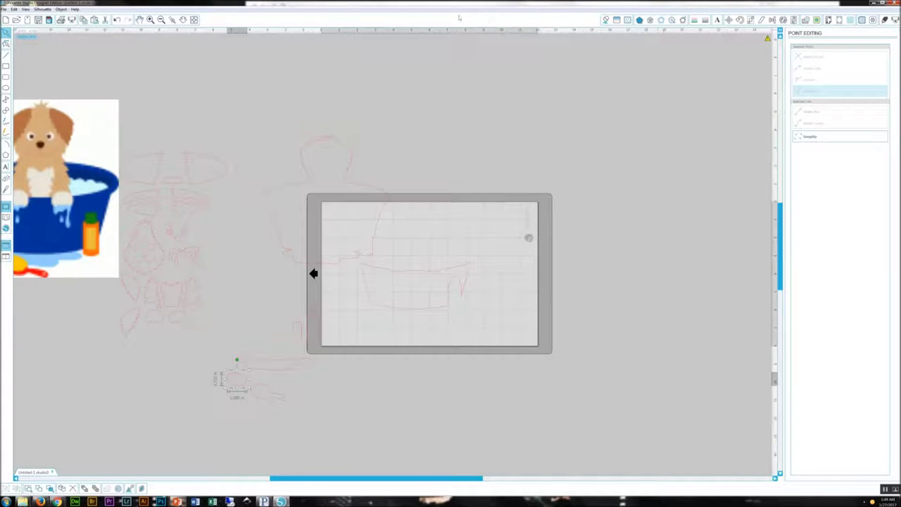
# Fill the oval brush piece with yellow, the brush handle piece with red, and the water puddle with light blue
pyautogui.click(605, 20)
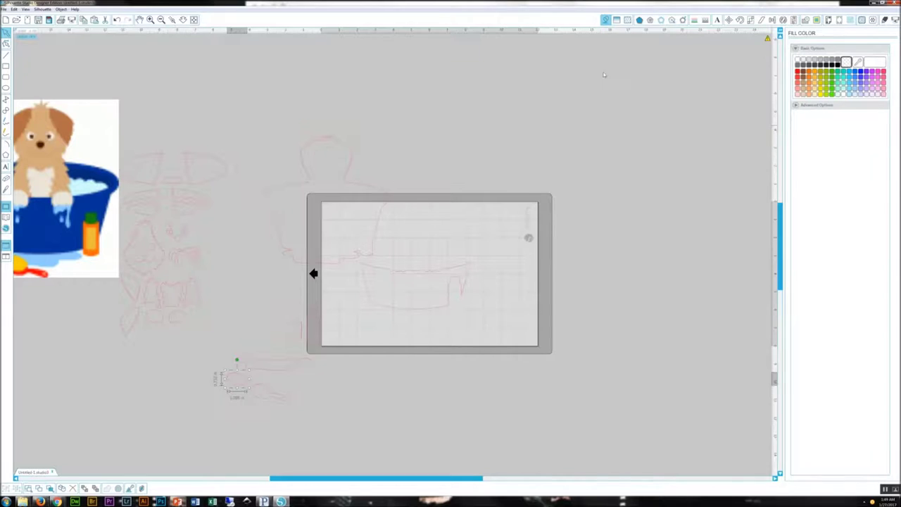
pyautogui.click(820, 94)
pyautogui.click(265, 393)
pyautogui.click(798, 72)
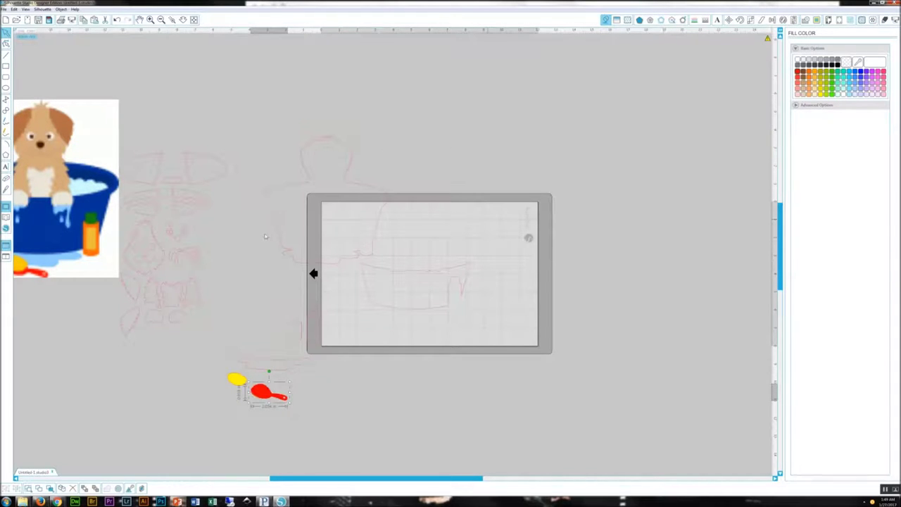
pyautogui.press('Tab')
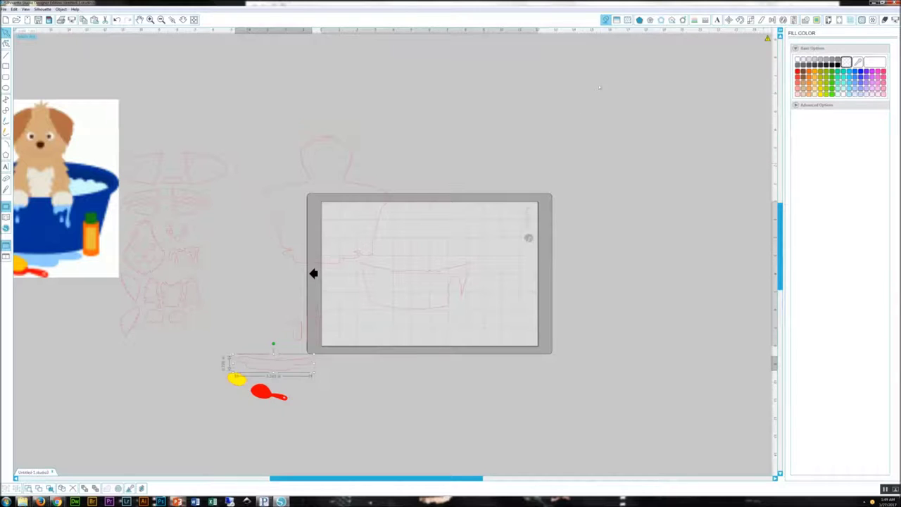
pyautogui.click(849, 88)
pyautogui.click(219, 317)
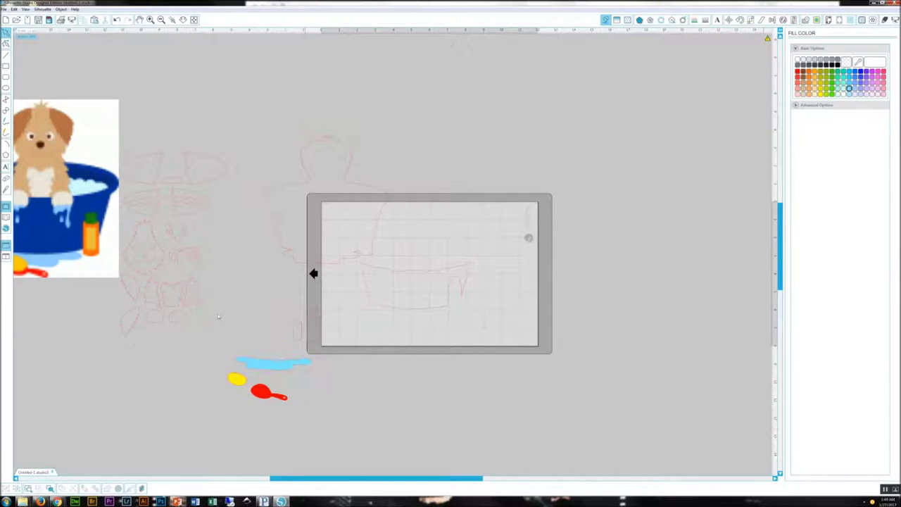
# Assemble the yellow oval on the red brush, set the brush over the light blue puddle, and move them together to the left
pyautogui.moveTo(237, 378); pyautogui.dragTo(261, 390)
pyautogui.click(242, 401)
pyautogui.click(255, 395)
pyautogui.moveTo(267, 393)
pyautogui.mouseDown()
pyautogui.moveTo(280, 400)
pyautogui.moveTo(265, 397)
pyautogui.moveTo(238, 362)
pyautogui.moveTo(258, 394)
pyautogui.moveTo(243, 378)
pyautogui.moveTo(224, 406)
pyautogui.moveTo(255, 397)
pyautogui.moveTo(259, 369)
pyautogui.mouseUp()
pyautogui.keyDown('shift'); pyautogui.click(262, 388); pyautogui.keyUp('shift')
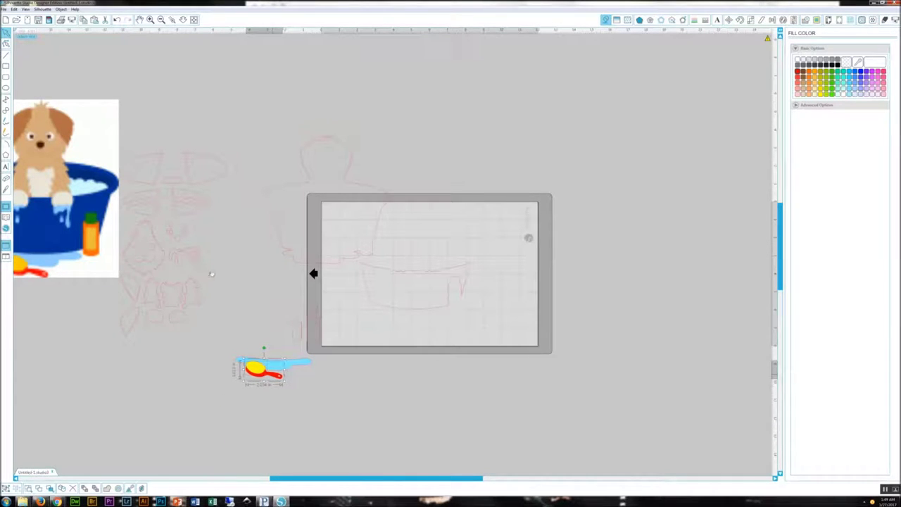
pyautogui.click(287, 364)
pyautogui.moveTo(210, 272); pyautogui.dragTo(144, 238)
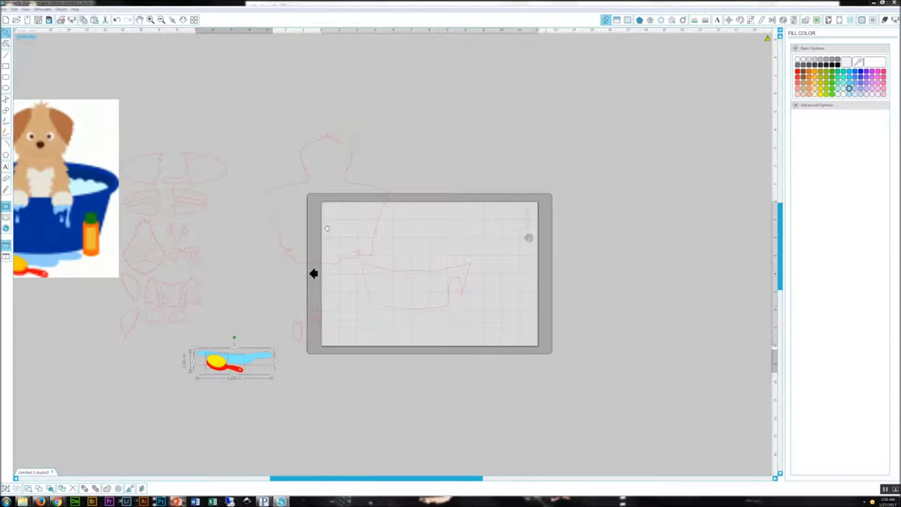
# Move the shampoo bottle and cap pieces onto the mat and delete the points of the bottle-shaped cutout in the lower tub piece
pyautogui.click(444, 306)
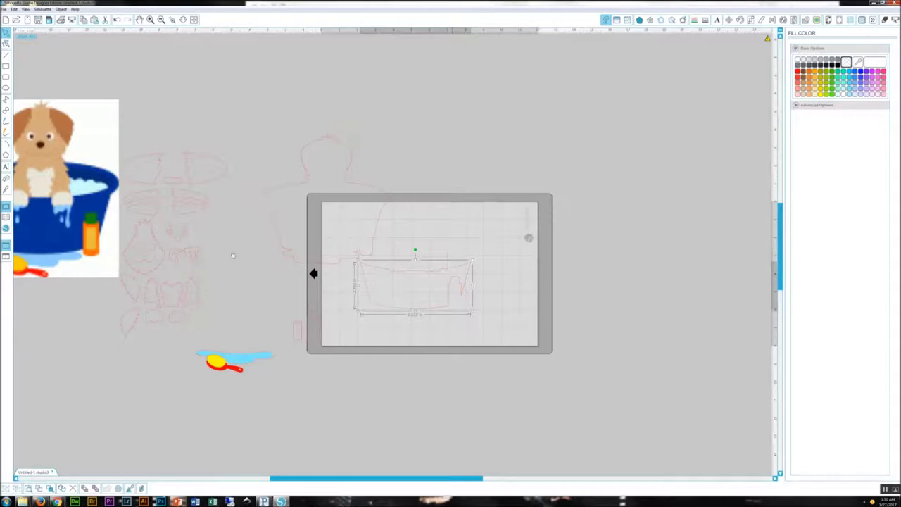
pyautogui.click(255, 265)
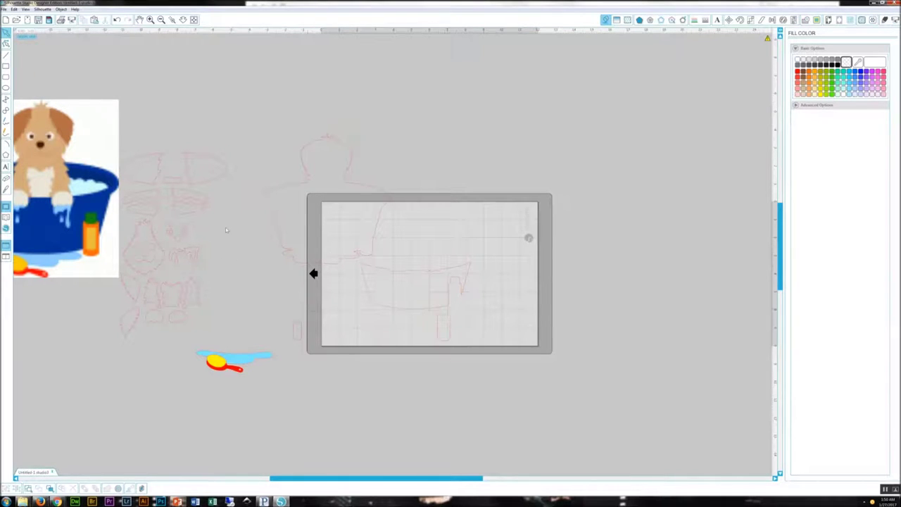
pyautogui.doubleClick(332, 224)
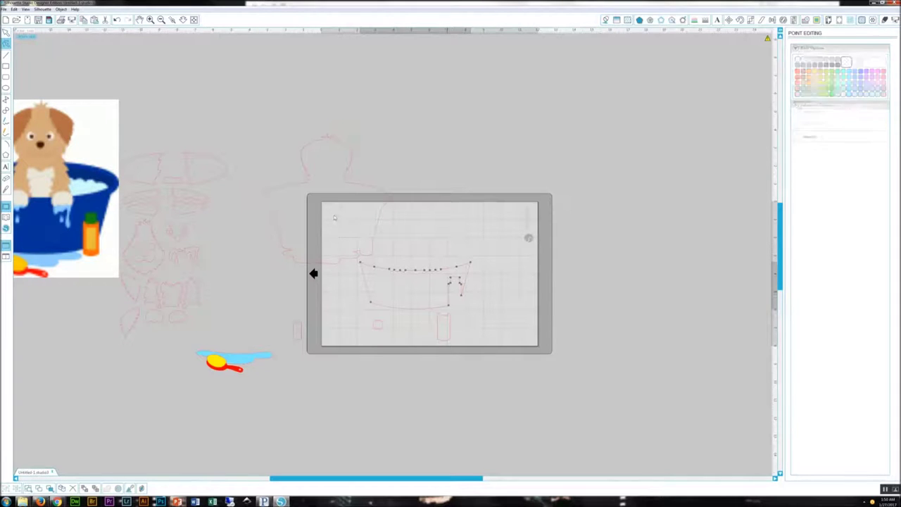
pyautogui.rightClick(449, 280)
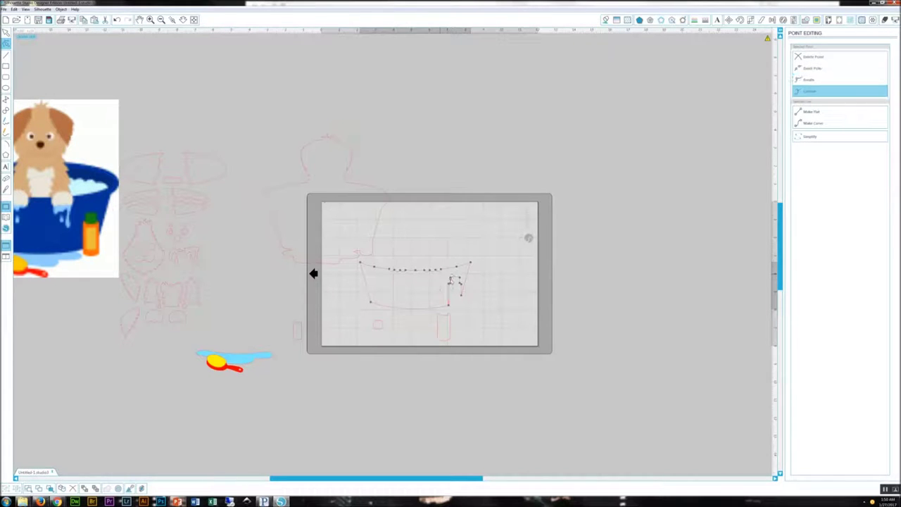
pyautogui.click(461, 299)
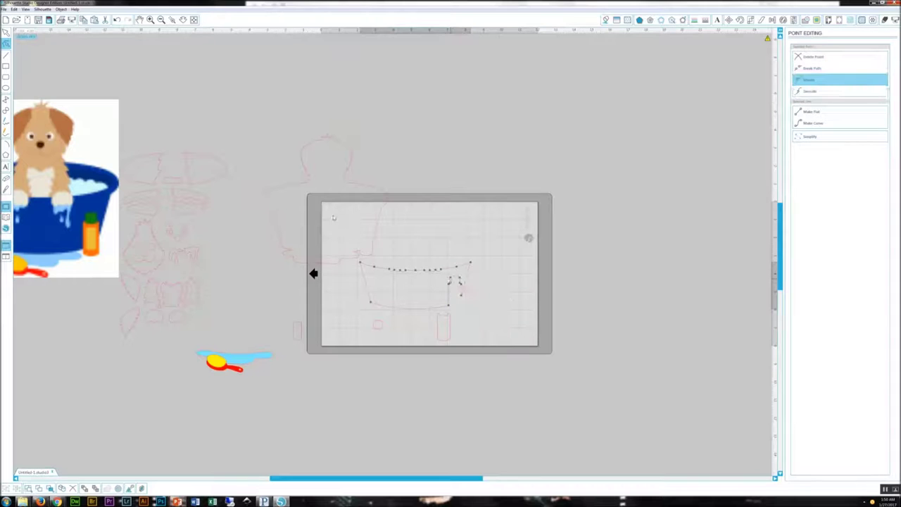
pyautogui.click(448, 286)
pyautogui.click(450, 278)
pyautogui.click(334, 252)
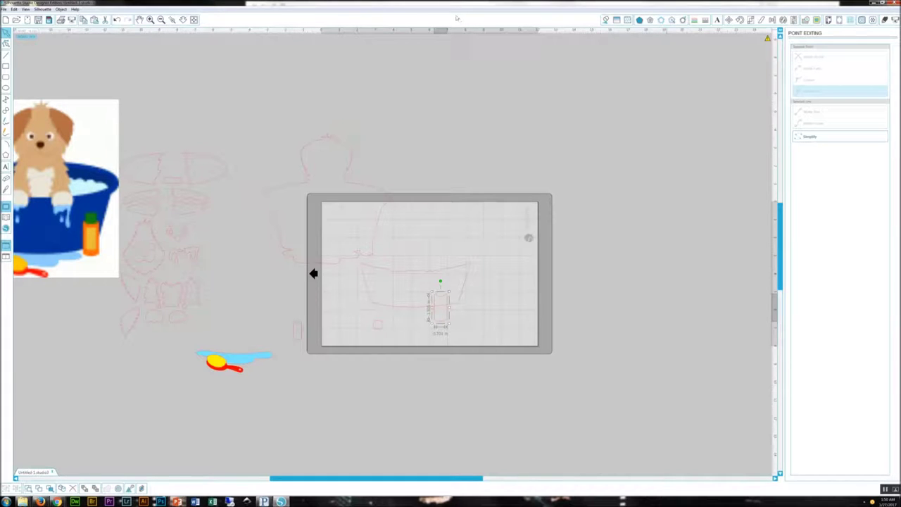
# Fill the shampoo bottle with orange, the lower tub piece with blue, and the bottle cap with green
pyautogui.click(606, 20)
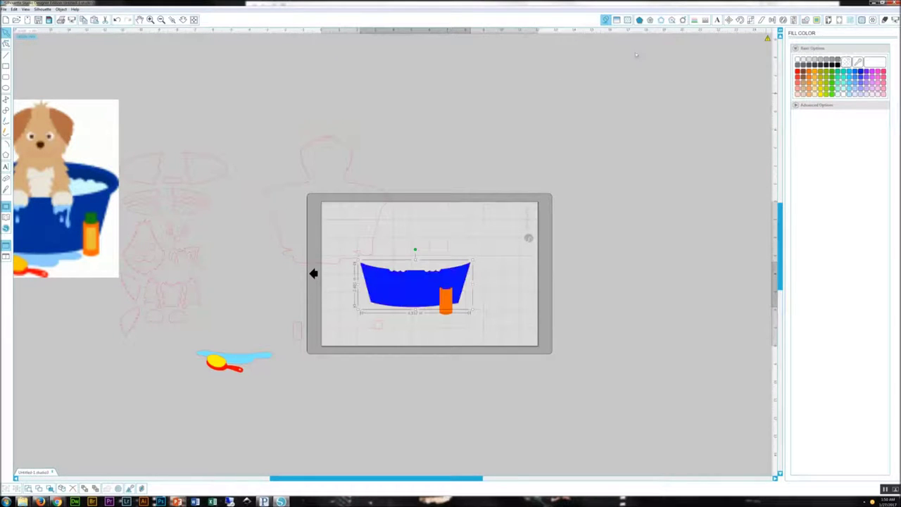
pyautogui.click(294, 258)
pyautogui.click(378, 329)
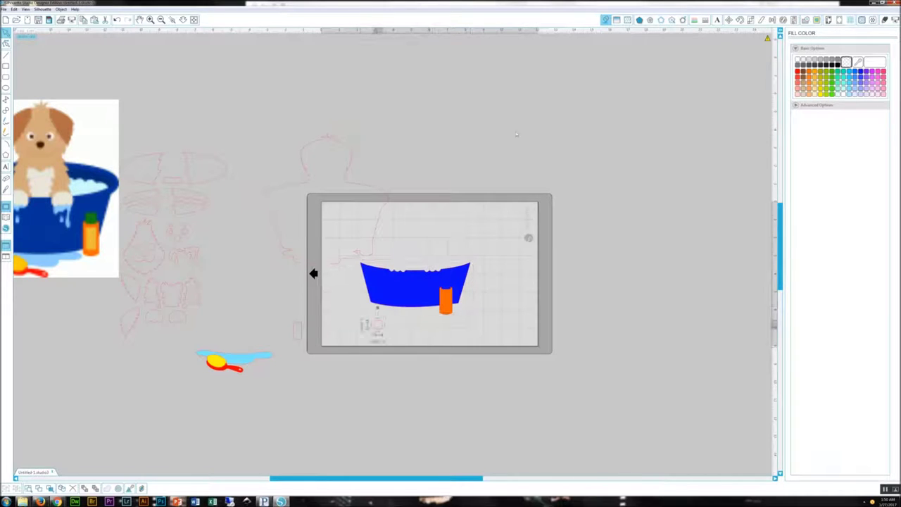
pyautogui.click(832, 77)
# Edit the points at the top of the orange bottle to fill its cap cutout, and place the green cap on it
pyautogui.doubleClick(446, 299)
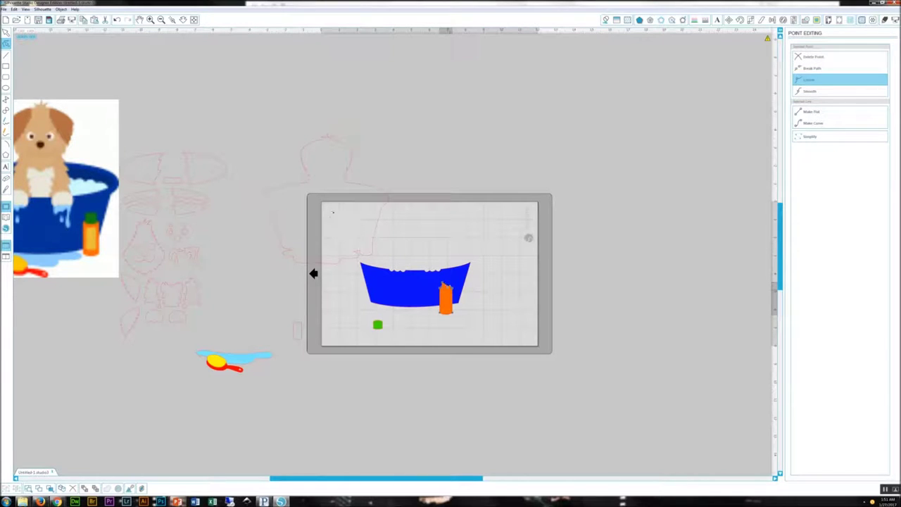
pyautogui.click(469, 324)
pyautogui.moveTo(378, 325); pyautogui.dragTo(445, 285)
pyautogui.click(329, 213)
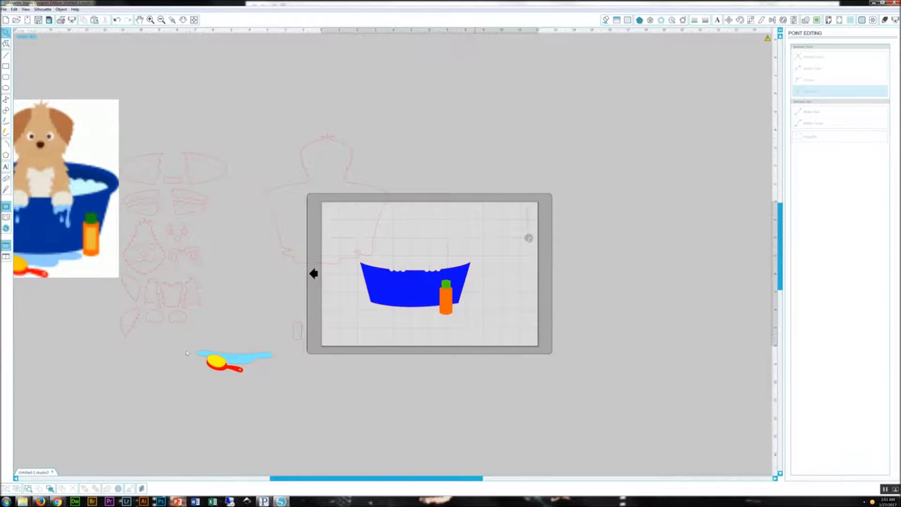
# Move the backing outline up away from the tub, and place the puddle and brush along the blue tub's bottom edge
pyautogui.moveTo(181, 335); pyautogui.dragTo(303, 383)
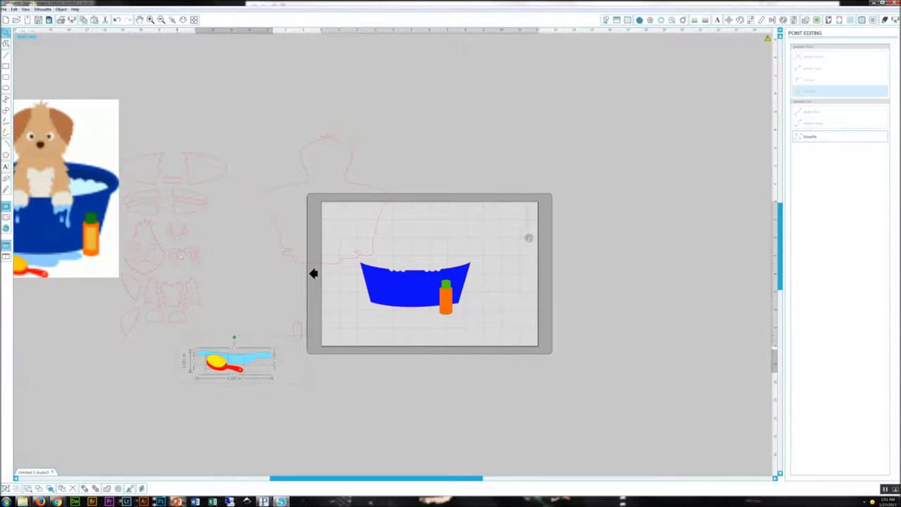
pyautogui.click(276, 138)
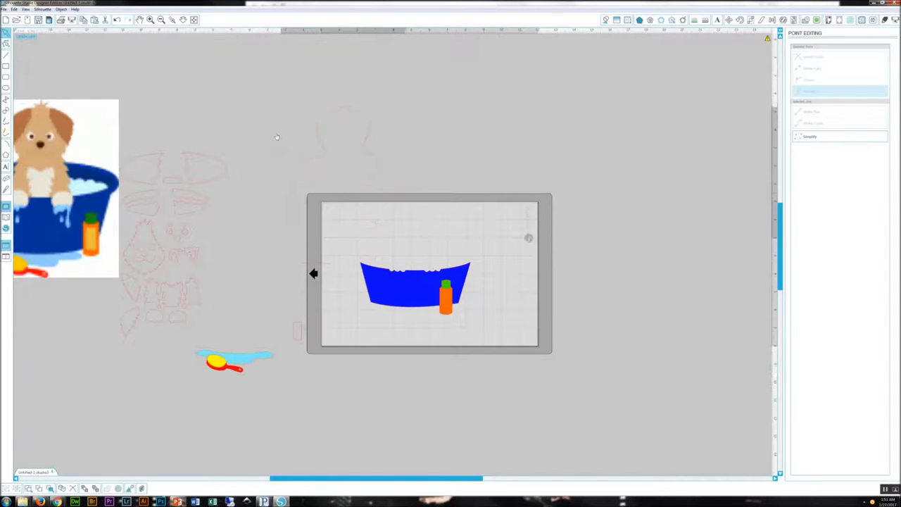
pyautogui.moveTo(176, 335); pyautogui.dragTo(292, 396)
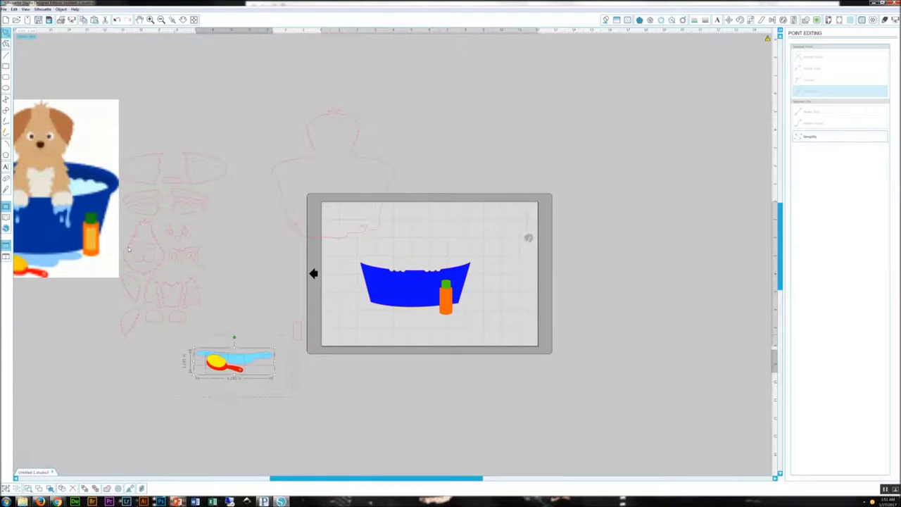
pyautogui.moveTo(224, 354)
pyautogui.mouseDown()
pyautogui.moveTo(320, 349)
pyautogui.moveTo(405, 312)
pyautogui.moveTo(396, 305)
pyautogui.moveTo(403, 311)
pyautogui.mouseUp()
pyautogui.click(357, 258)
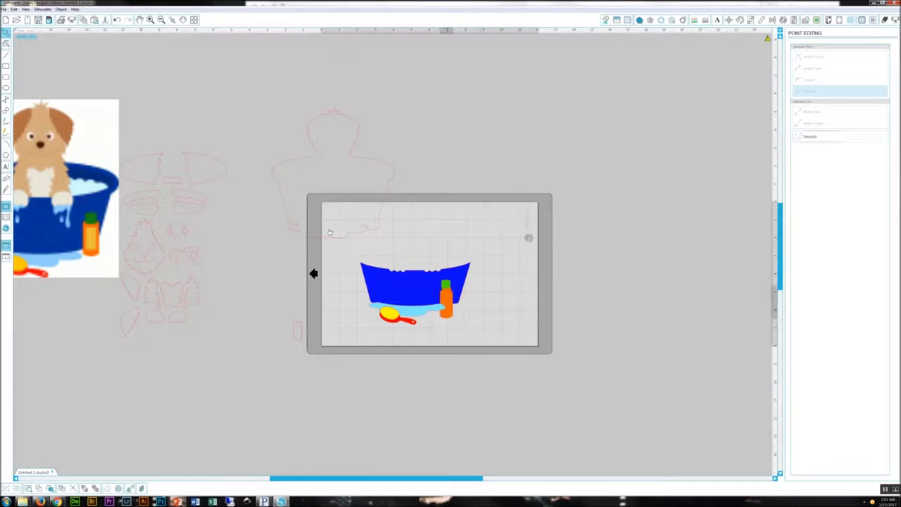
# Undo the shampoo bottle's last move and bring the orange bottle to the front of the assembled pieces
pyautogui.moveTo(442, 309); pyautogui.dragTo(443, 309)
pyautogui.hotkey('ctrl', 'z')
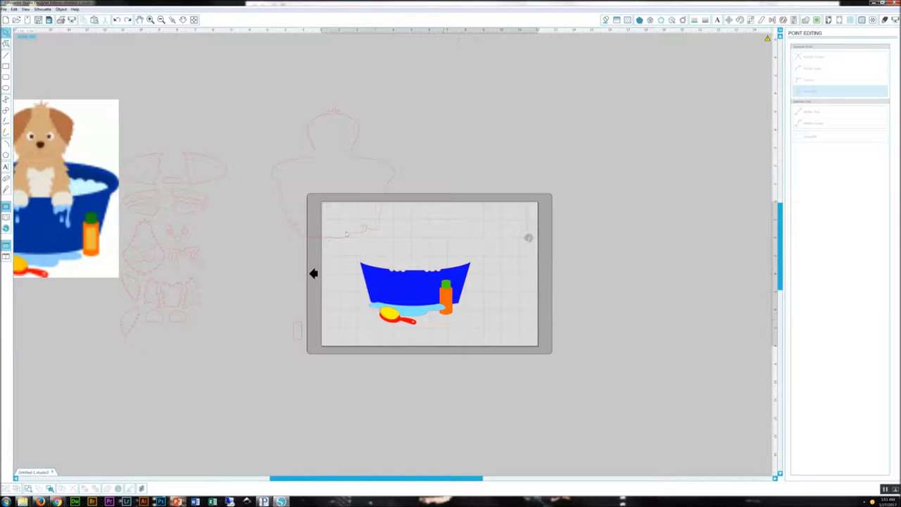
pyautogui.click(434, 296)
pyautogui.click(438, 306)
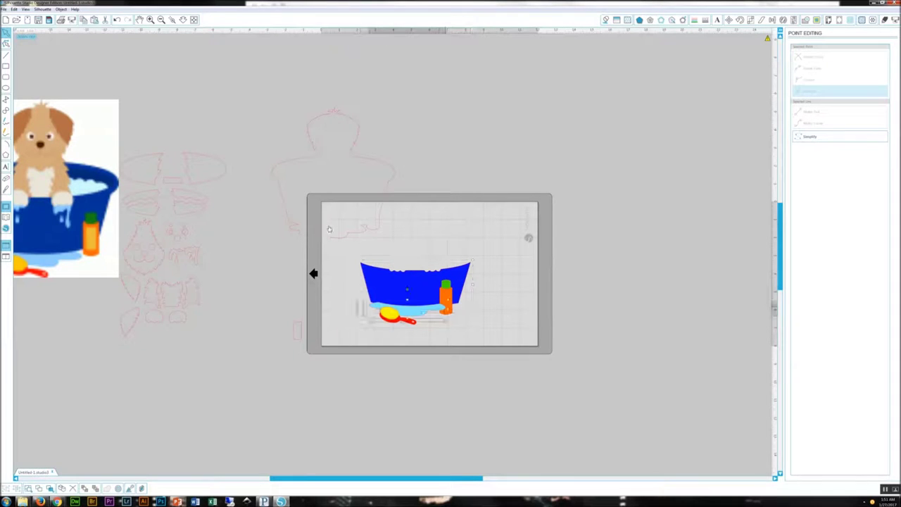
pyautogui.press('Tab')
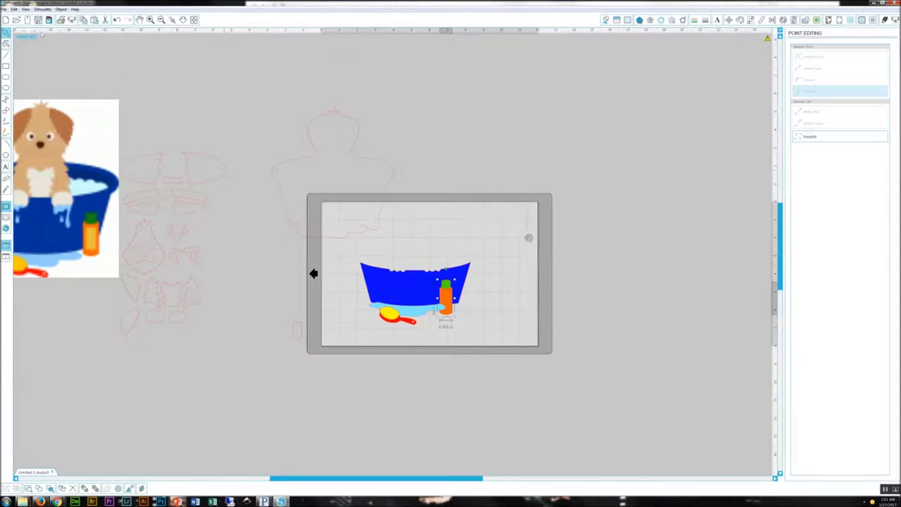
pyautogui.click(38, 9)
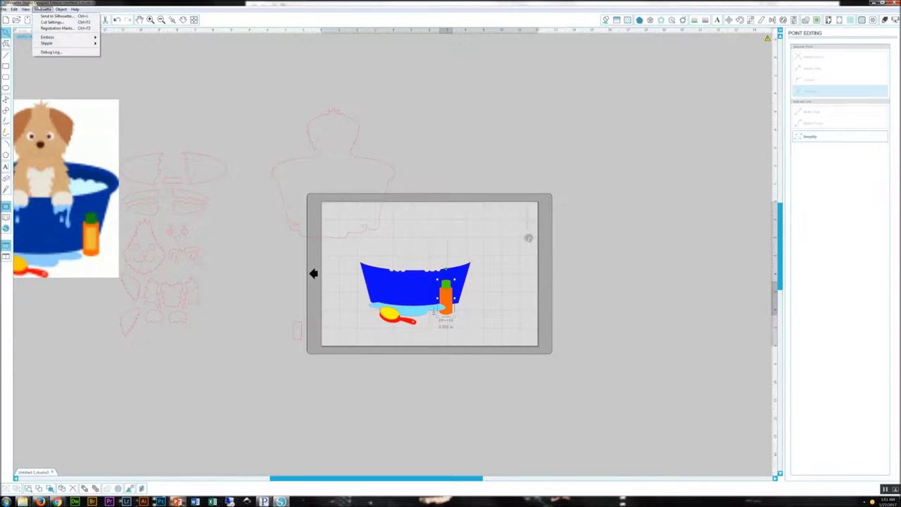
pyautogui.moveTo(61, 8)
pyautogui.moveTo(71, 49)
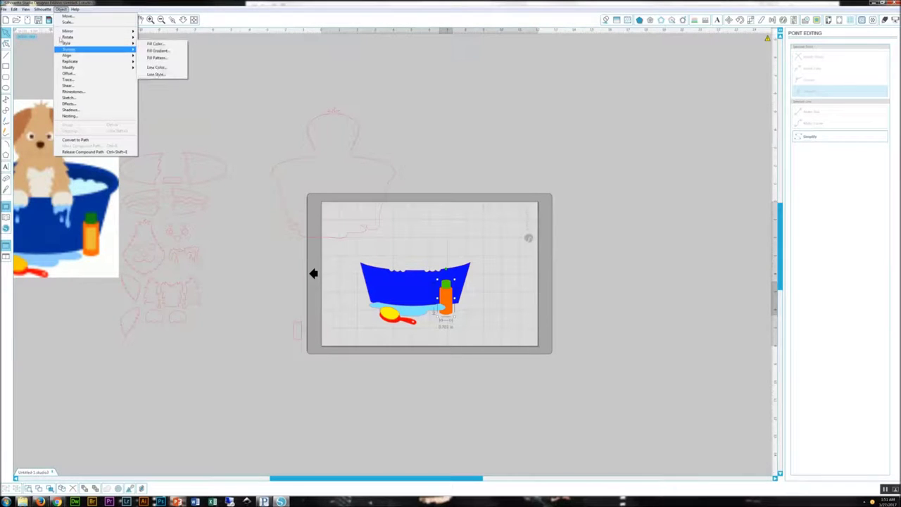
pyautogui.click(158, 50)
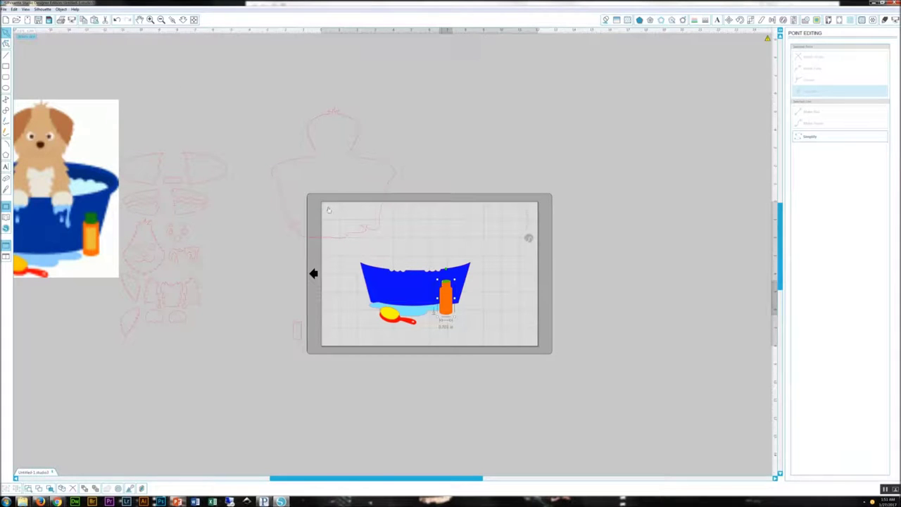
# Bring the green cap to the front so it sits on top of the orange shampoo bottle
pyautogui.click(446, 283)
pyautogui.click(42, 9)
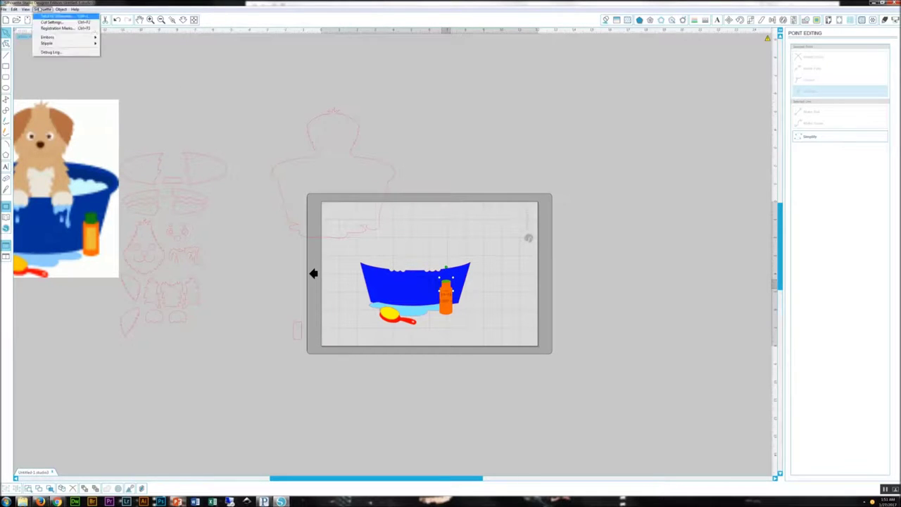
pyautogui.moveTo(61, 9)
pyautogui.moveTo(85, 49)
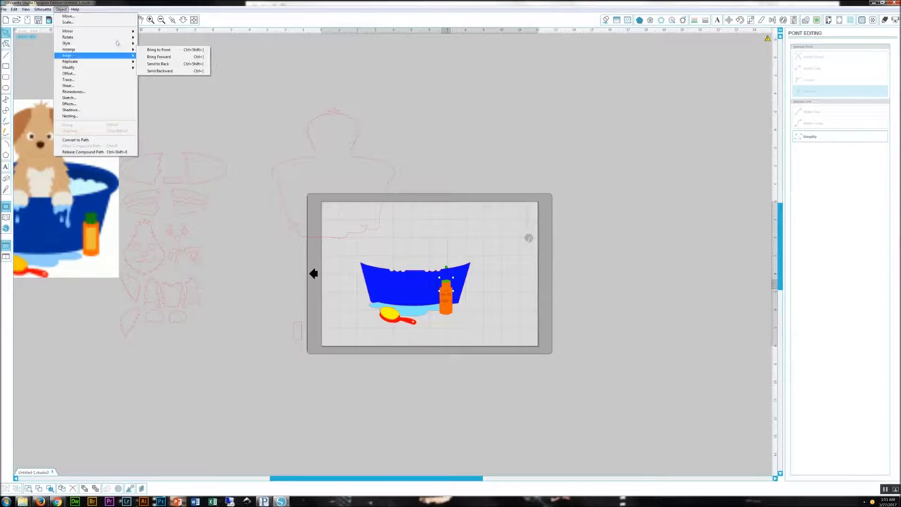
pyautogui.click(149, 80)
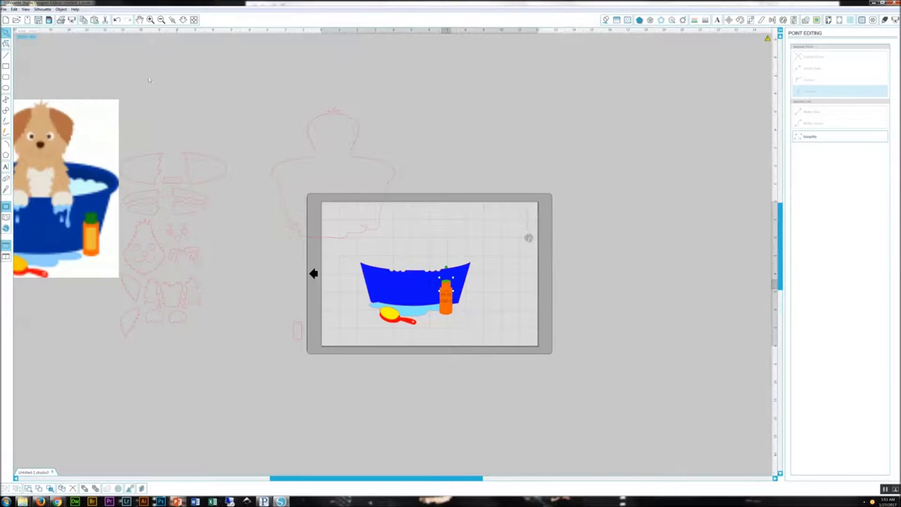
pyautogui.click(39, 9)
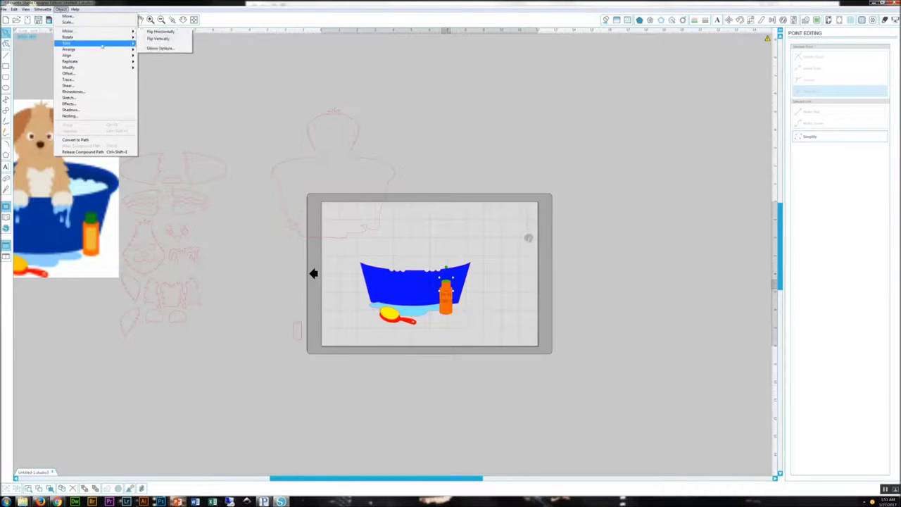
pyautogui.moveTo(118, 47)
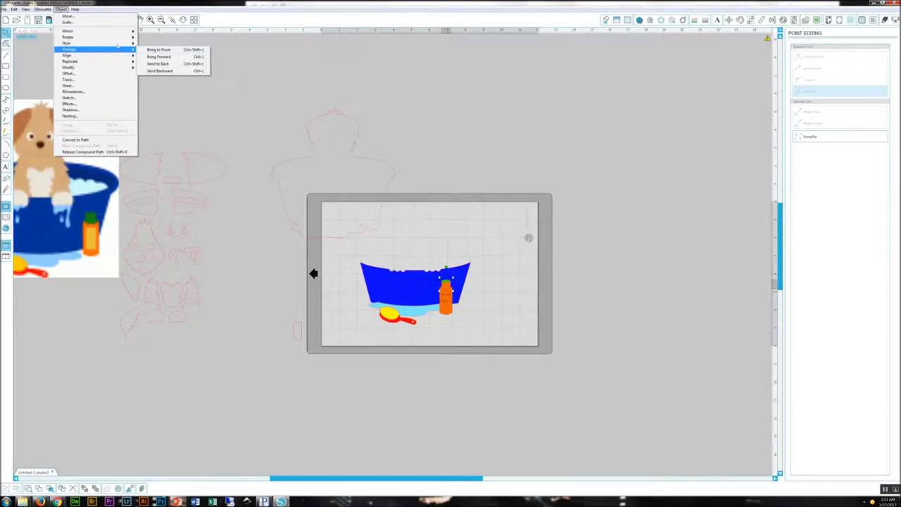
pyautogui.click(159, 50)
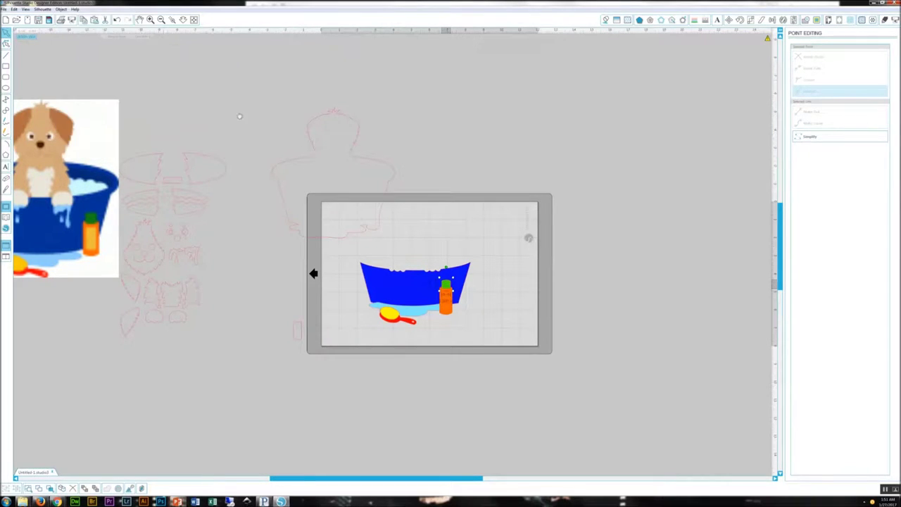
pyautogui.click(346, 228)
pyautogui.moveTo(359, 254); pyautogui.dragTo(486, 341)
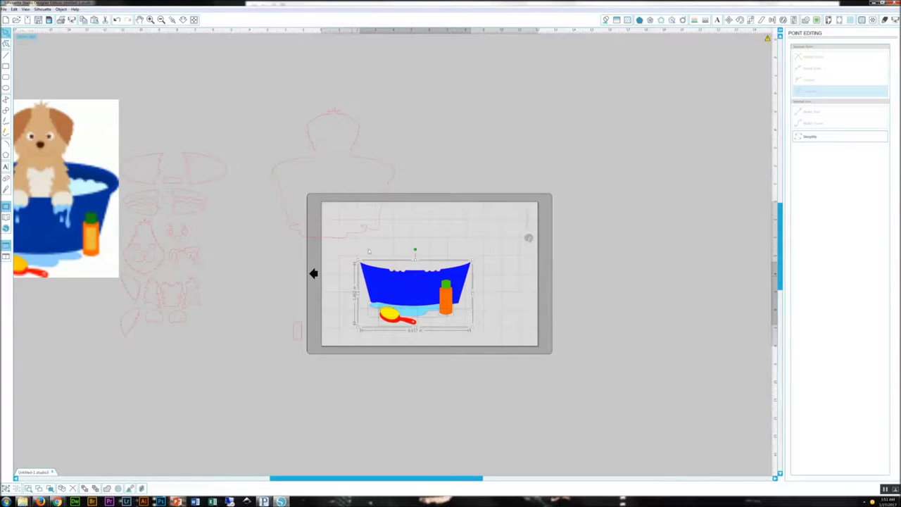
pyautogui.click(366, 251)
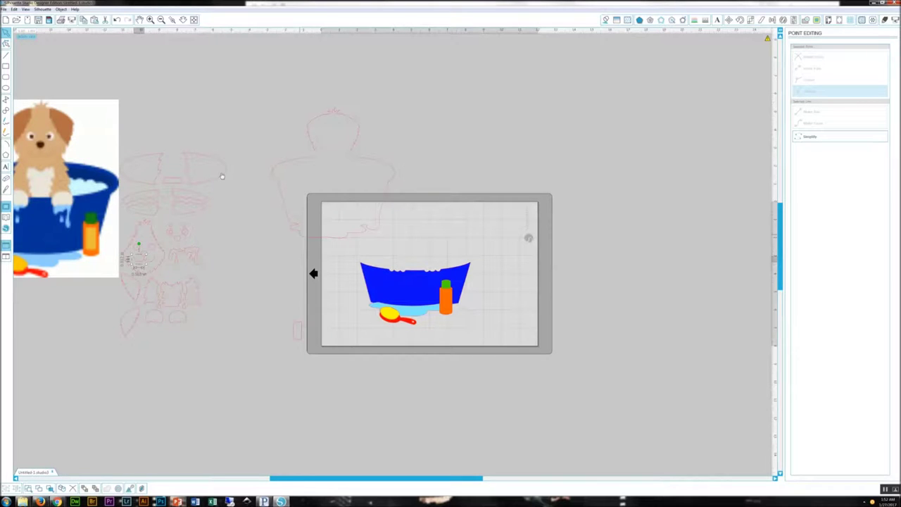
# Delete all the cute dog wash pieces and the dog wash preview picture from the workspace
pyautogui.moveTo(517, 414); pyautogui.dragTo(31, 76)
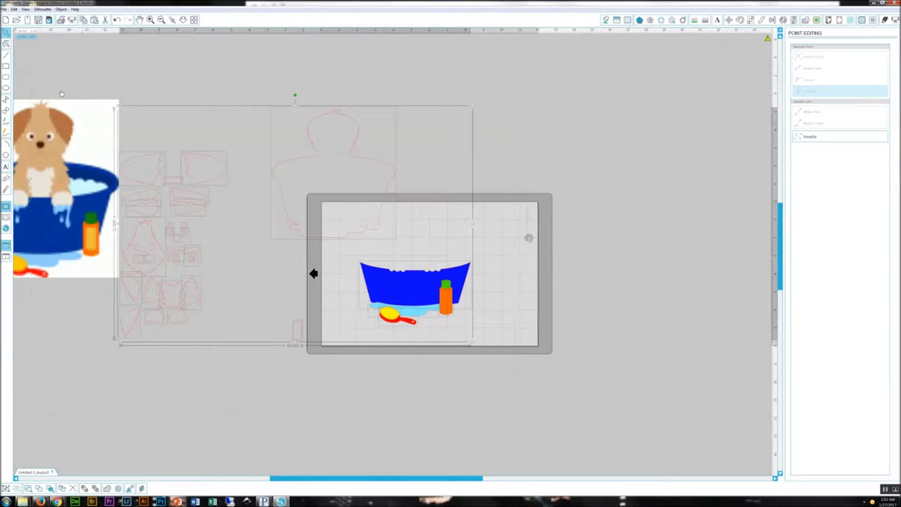
pyautogui.press('Delete')
pyautogui.click(61, 136)
pyautogui.press('Delete')
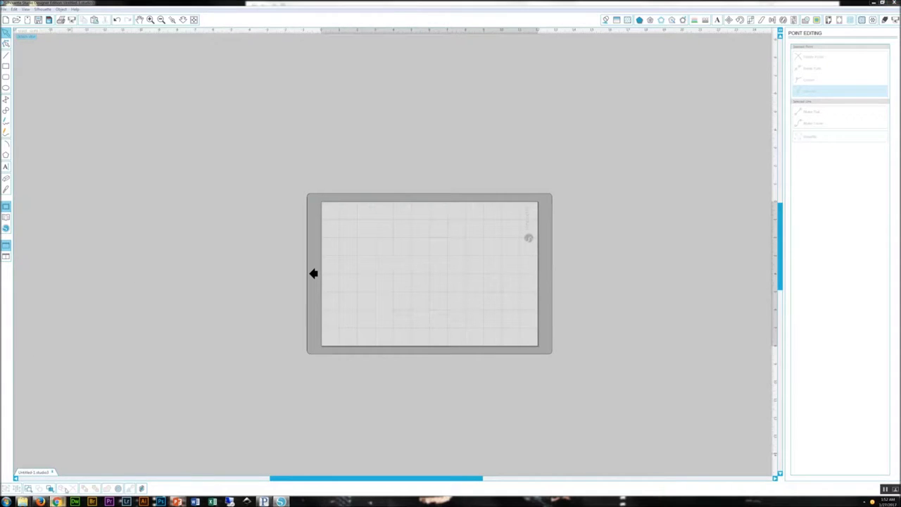
# Switch to the Chrome browser and search Google for "miami heat"
pyautogui.moveTo(40, 501)
pyautogui.click(120, 472)
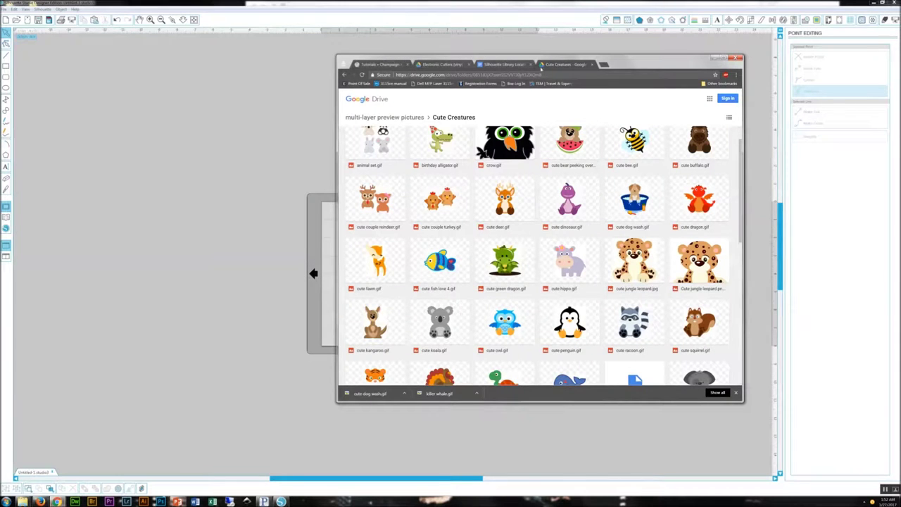
pyautogui.click(542, 74)
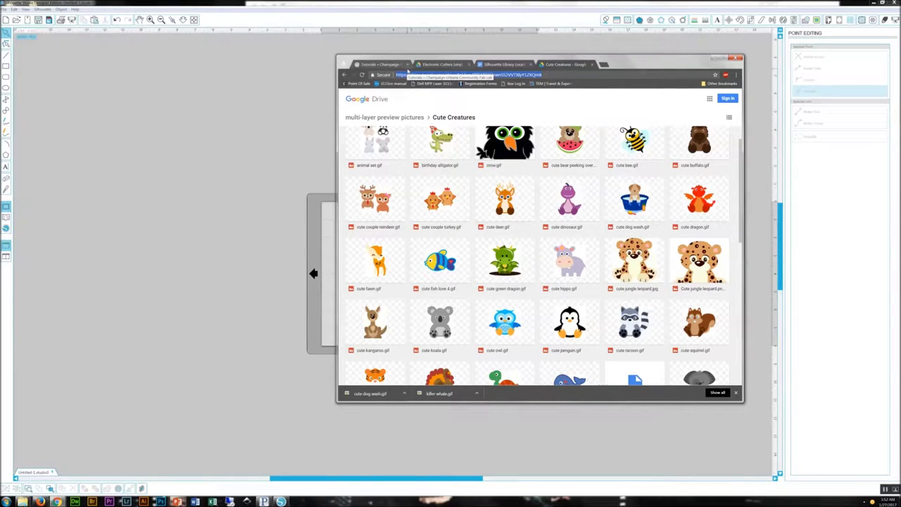
pyautogui.write('miami')
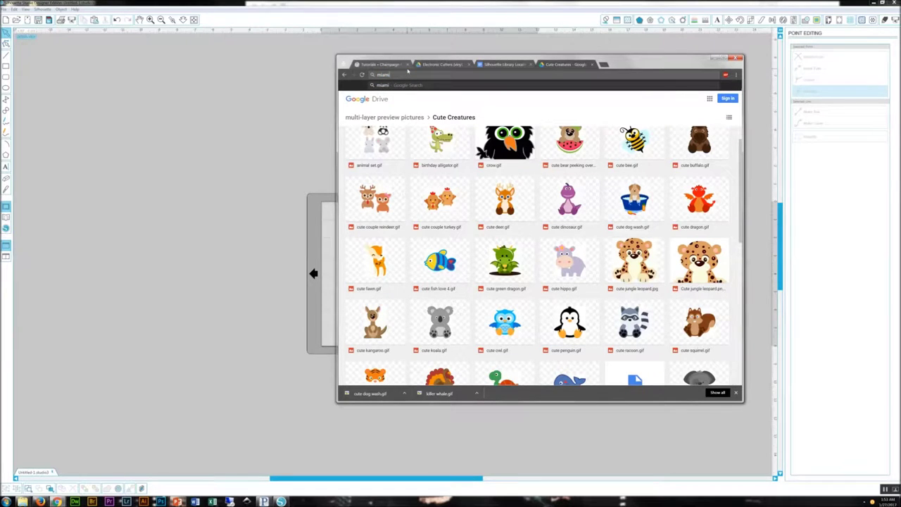
pyautogui.write(' heat')
pyautogui.press('Return')
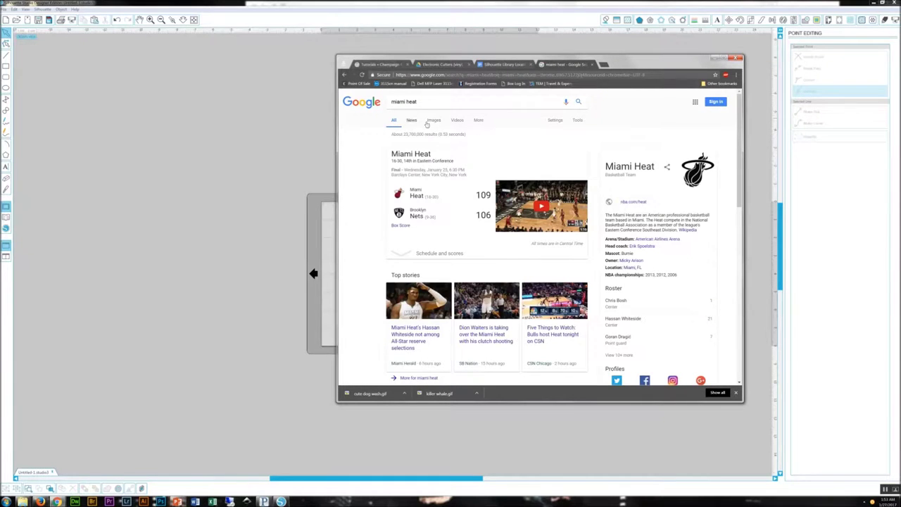
# Show the image results, refine the search to "miami heat logo", and open the logo version with orange flames
pyautogui.click(433, 121)
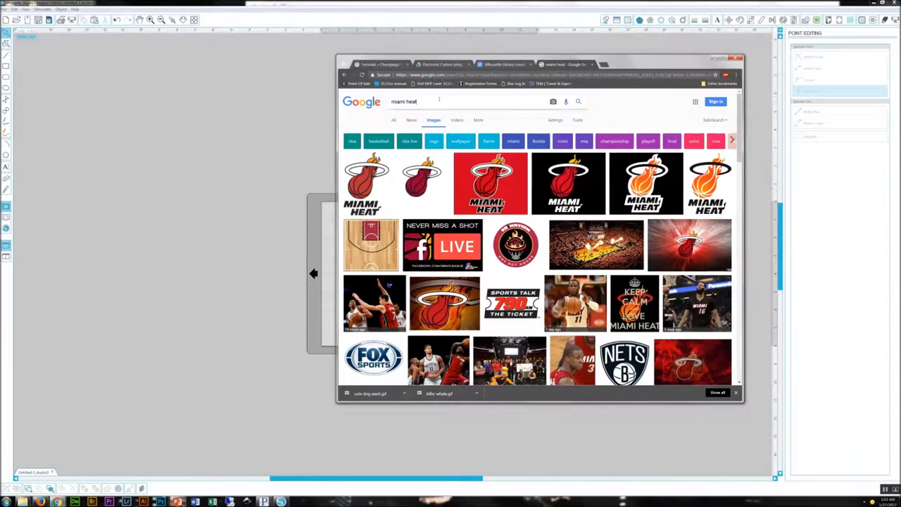
pyautogui.click(436, 102)
pyautogui.write('logo')
pyautogui.press('Return')
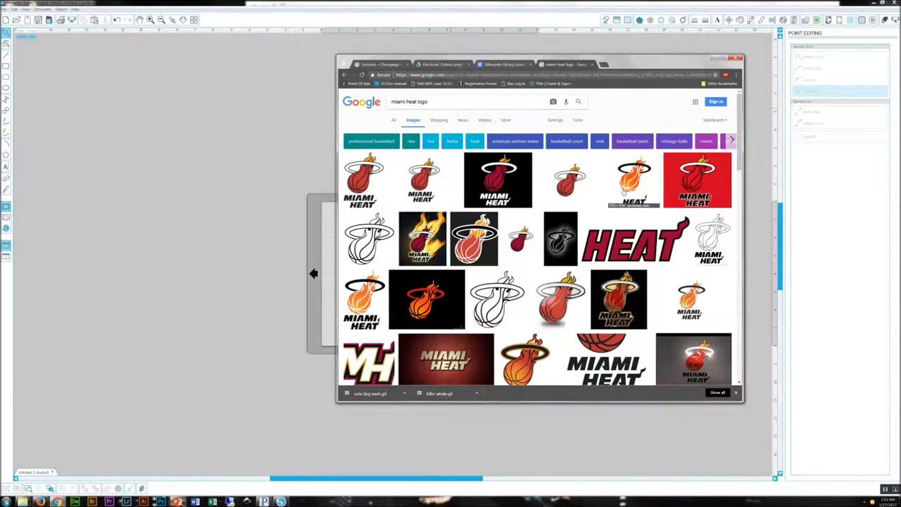
pyautogui.click(634, 183)
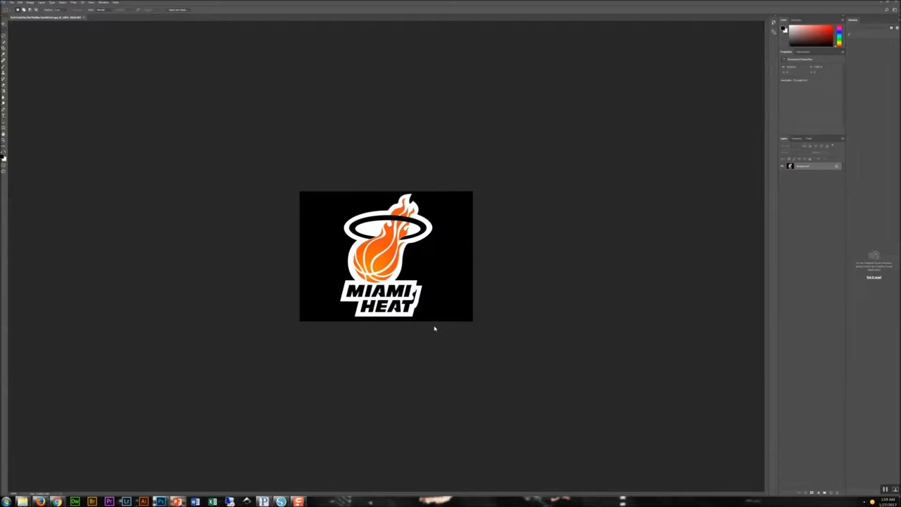
# Enlarge the Miami Heat logo in Photoshop, then open the About Photoshop CC information and close it
pyautogui.hotkey('ctrl', '+')
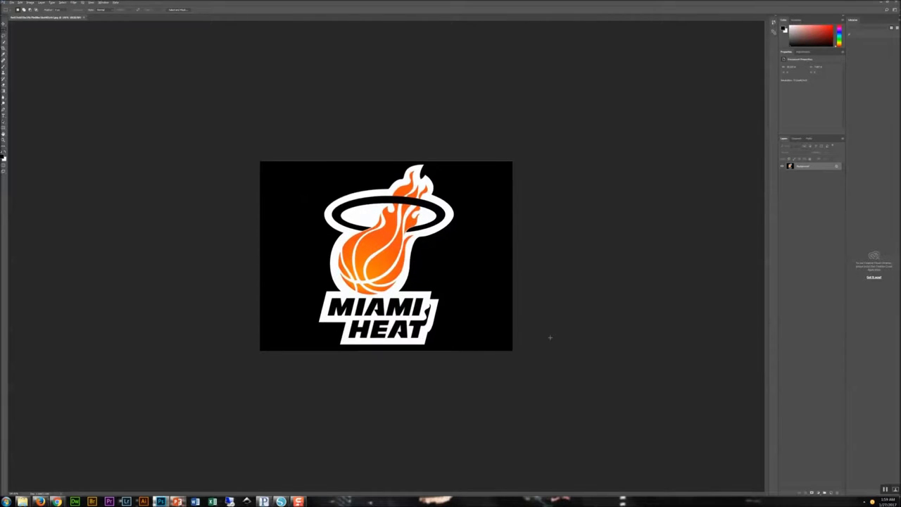
pyautogui.scroll(2, 550, 338)
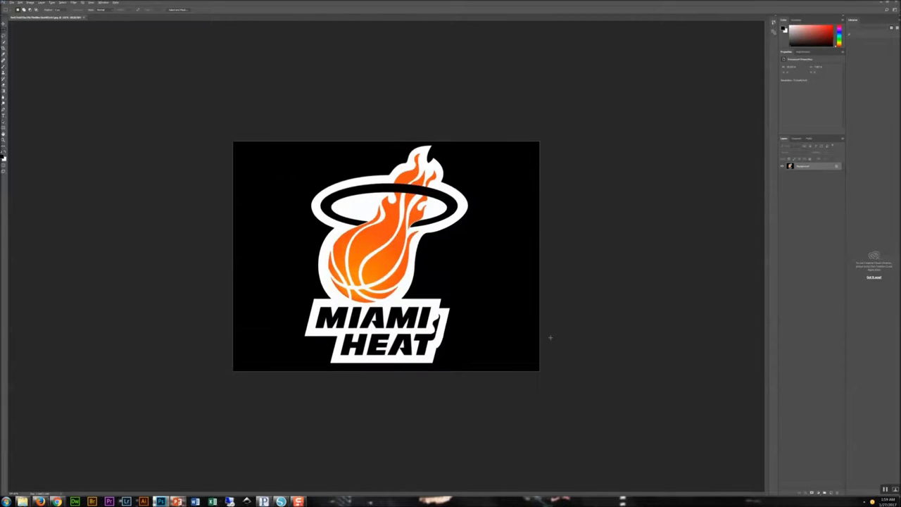
pyautogui.click(11, 3)
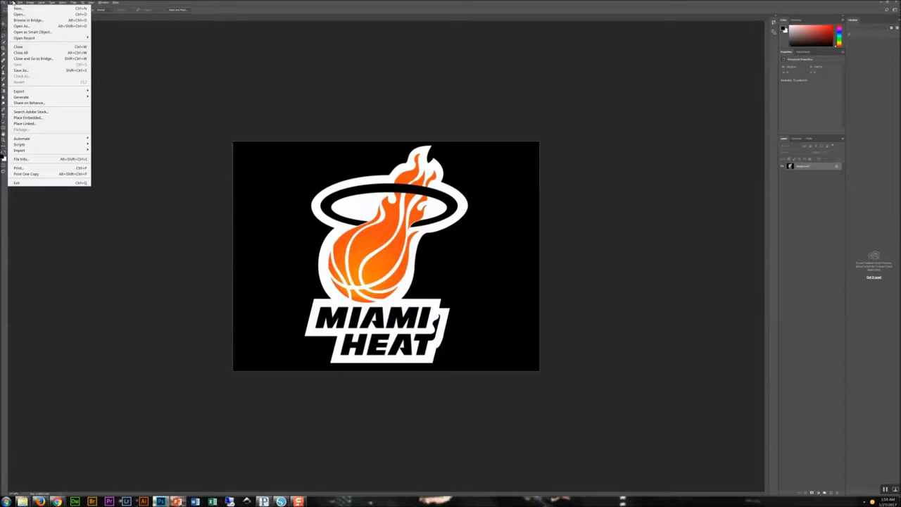
pyautogui.click(10, 3)
pyautogui.click(115, 3)
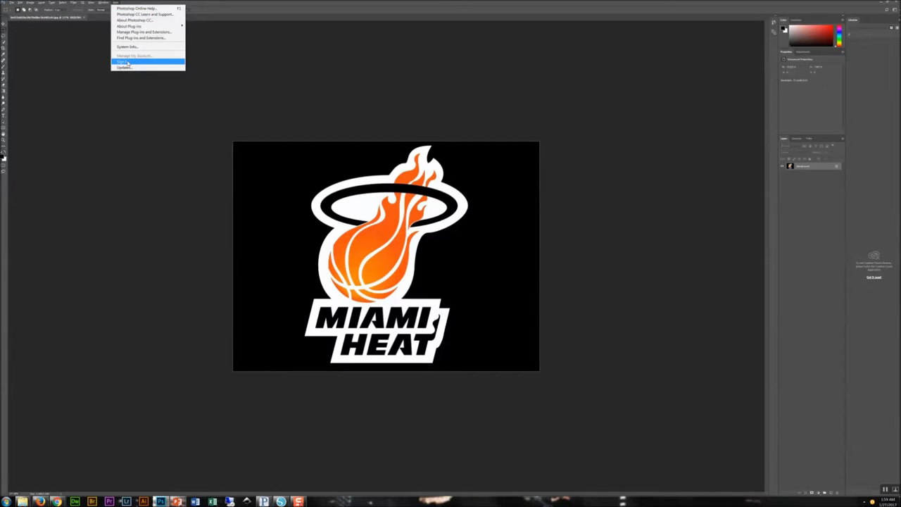
pyautogui.click(134, 20)
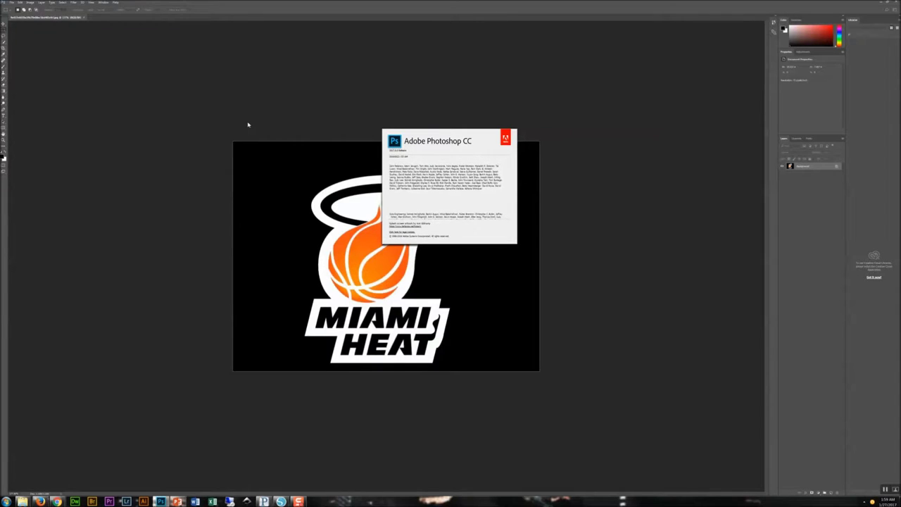
pyautogui.click(425, 133)
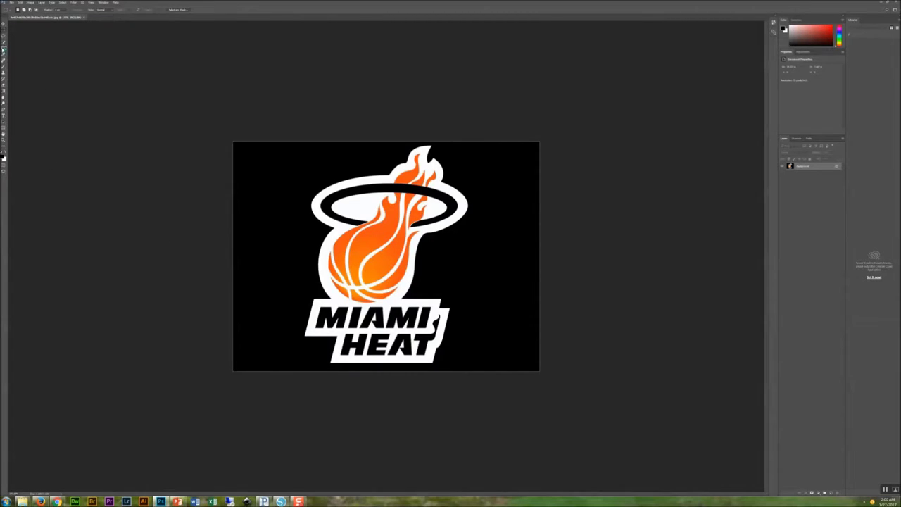
# Select the logo's black ring with the Magic Wand tool and paste it into the Silhouette Studio page
pyautogui.click(4, 43)
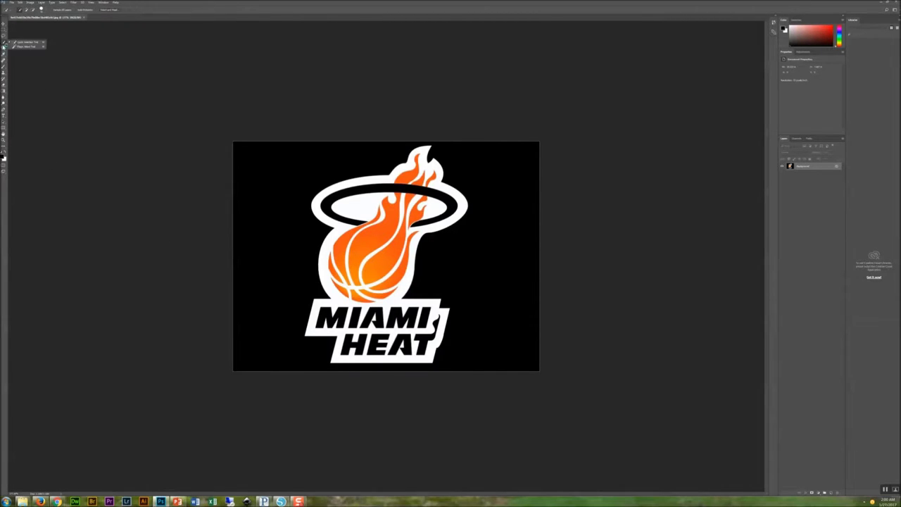
pyautogui.click(24, 47)
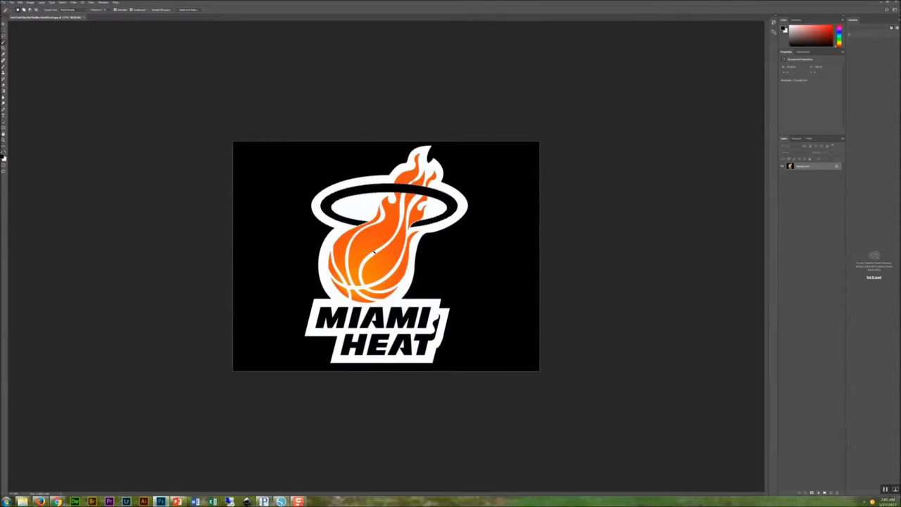
pyautogui.click(281, 501)
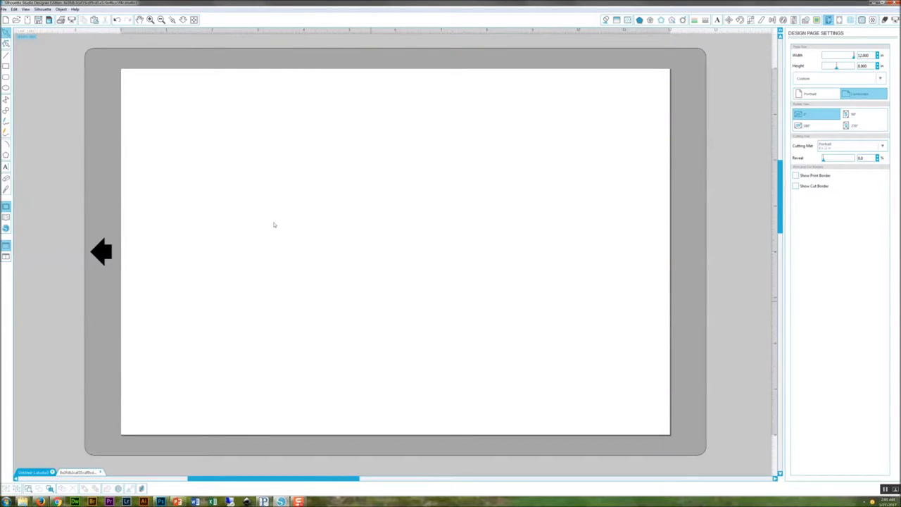
pyautogui.hotkey('ctrl', 'v')
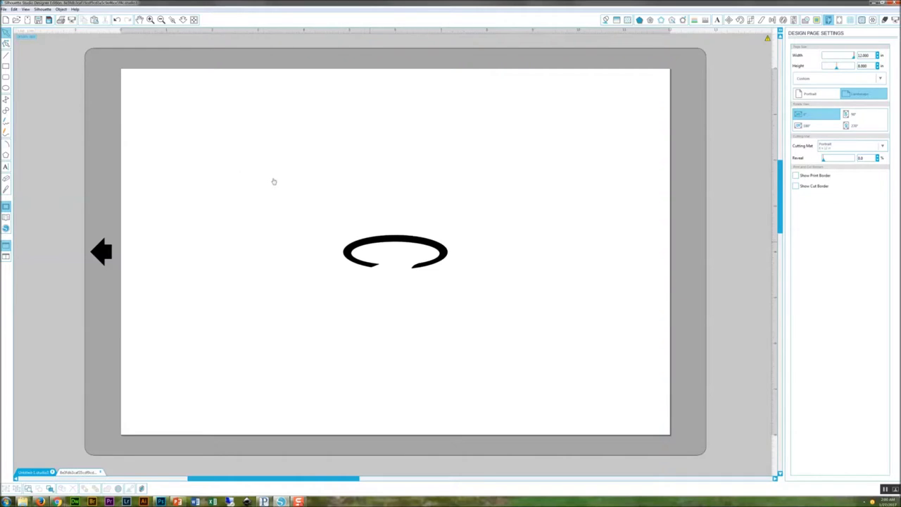
# Move the pasted black ring to the upper-left area of the page and deselect it
pyautogui.moveTo(364, 243); pyautogui.dragTo(257, 150)
pyautogui.moveTo(193, 112); pyautogui.dragTo(200, 118)
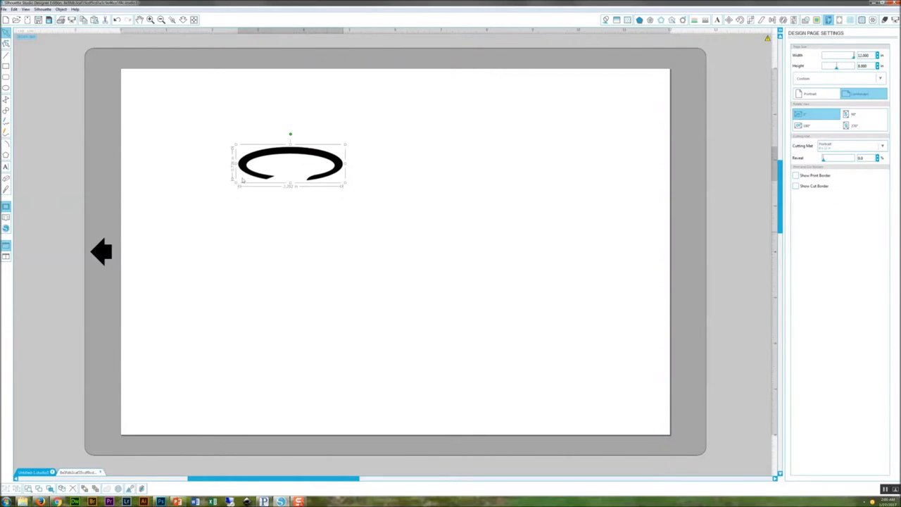
pyautogui.click(244, 181)
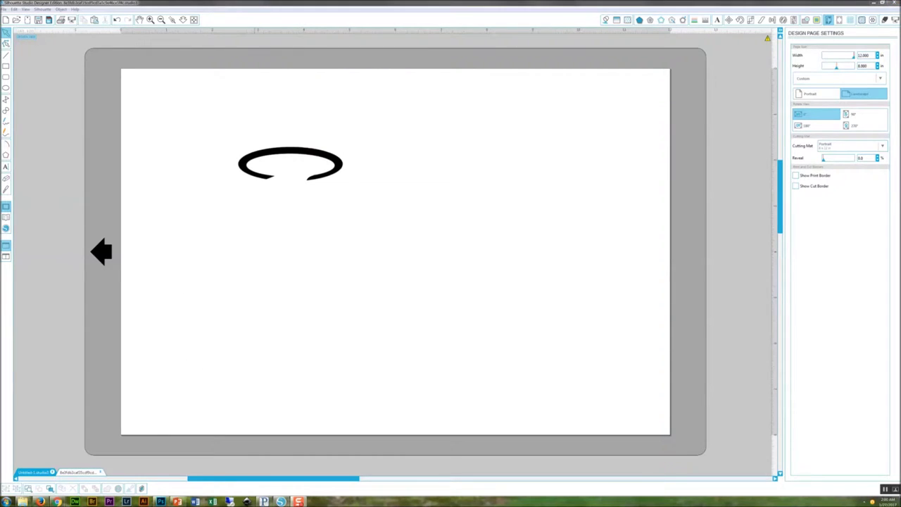
# Switch to Photoshop, select the logo's orange flaming basketball with the Magic Wand, and paste it into the Silhouette Studio page
pyautogui.click(161, 501)
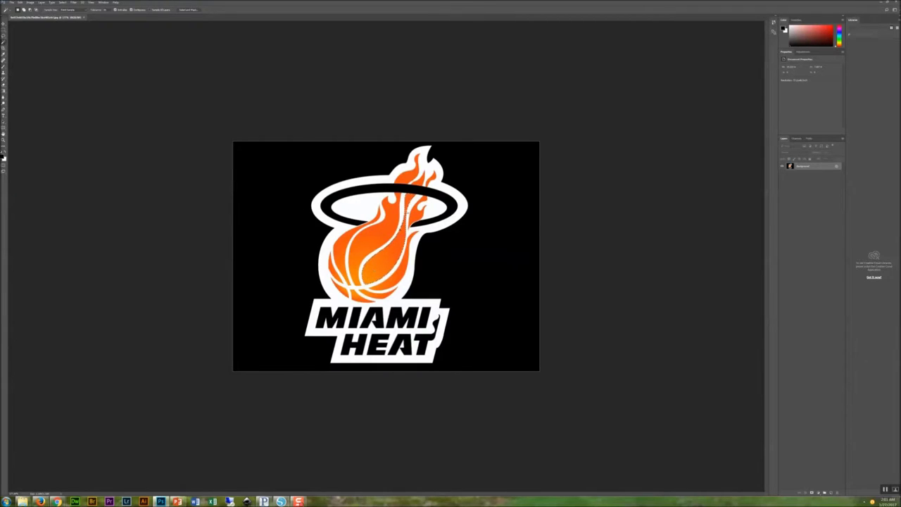
pyautogui.keyDown('shift'); pyautogui.click(364, 247); pyautogui.keyUp('shift')
pyautogui.press('shift')
pyautogui.click(283, 501)
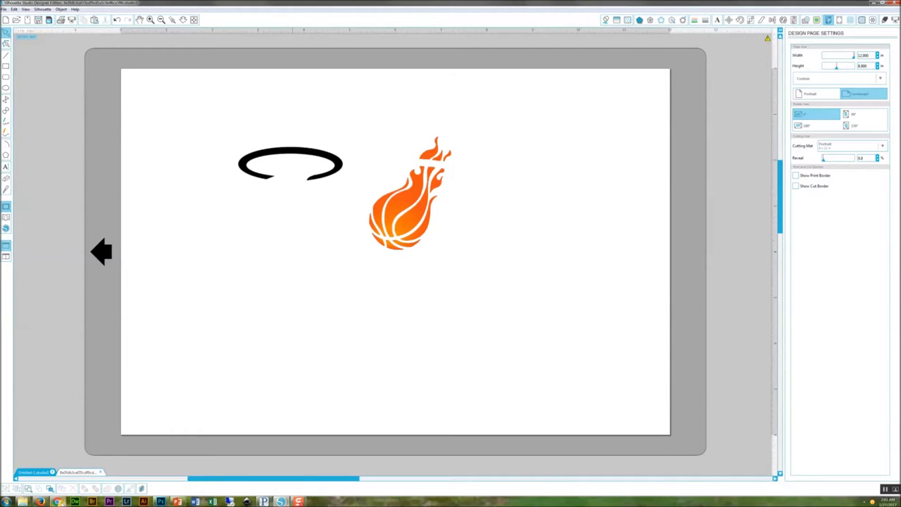
# Copy the black MIAMI HEAT lettering from Photoshop into the Silhouette Studio page, and place it just below the black ring
pyautogui.moveTo(56, 501)
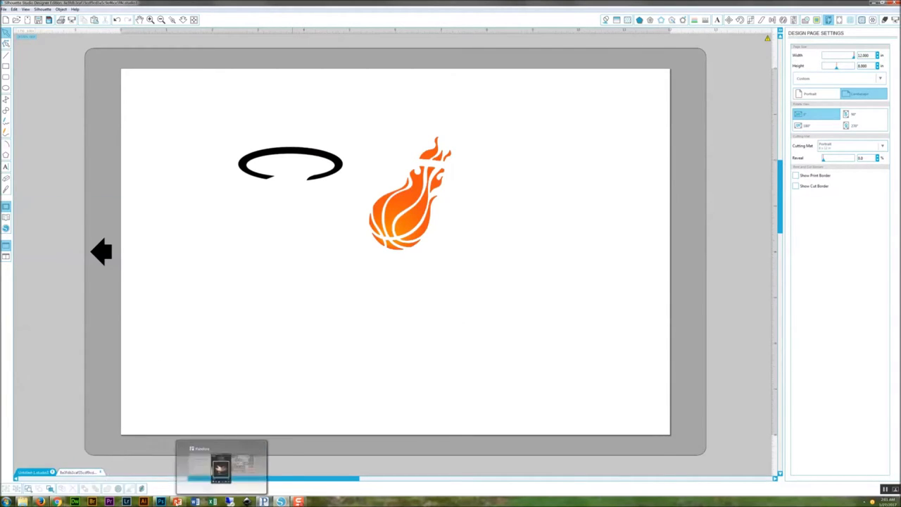
pyautogui.click(161, 502)
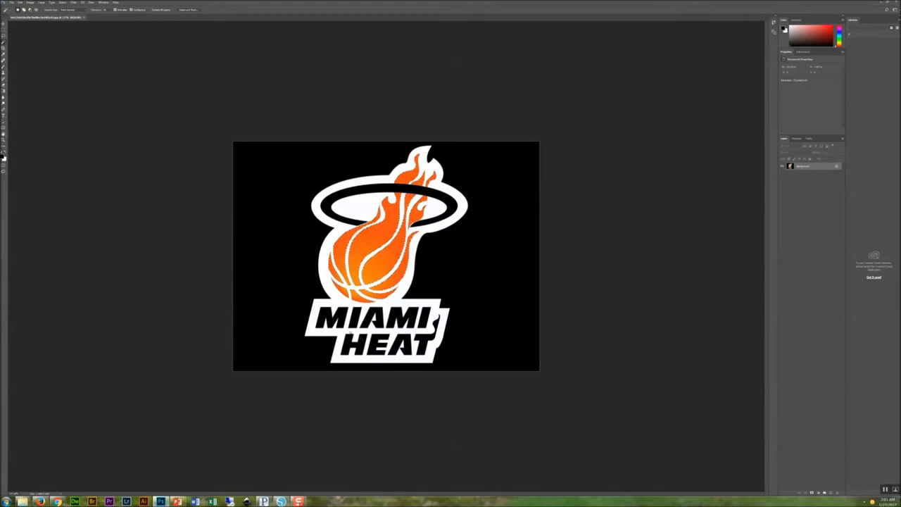
pyautogui.hotkey('ctrl', 'd')
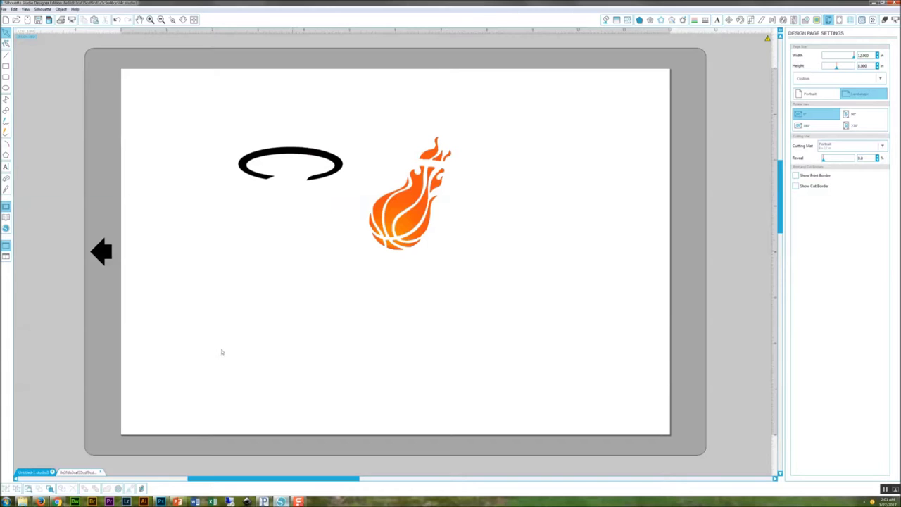
pyautogui.hotkey('ctrl', 'z')
pyautogui.moveTo(389, 269); pyautogui.dragTo(210, 179)
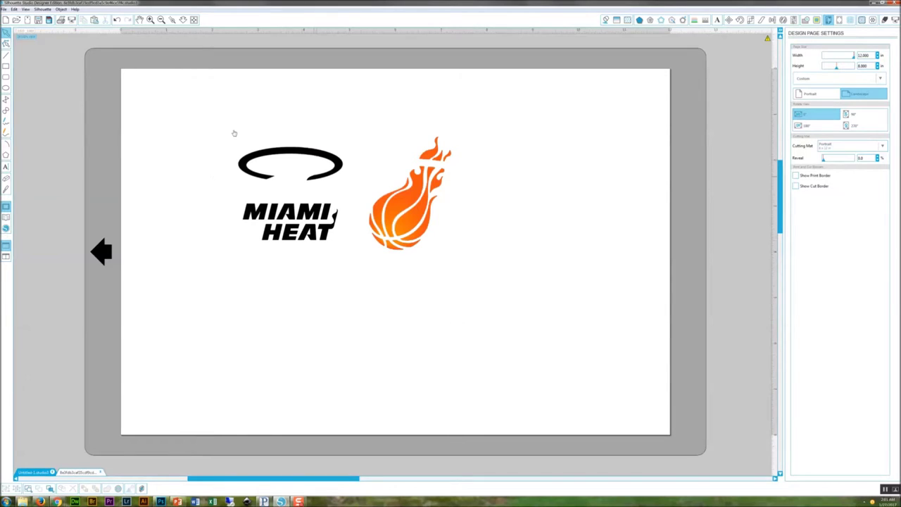
pyautogui.moveTo(234, 134); pyautogui.dragTo(232, 136)
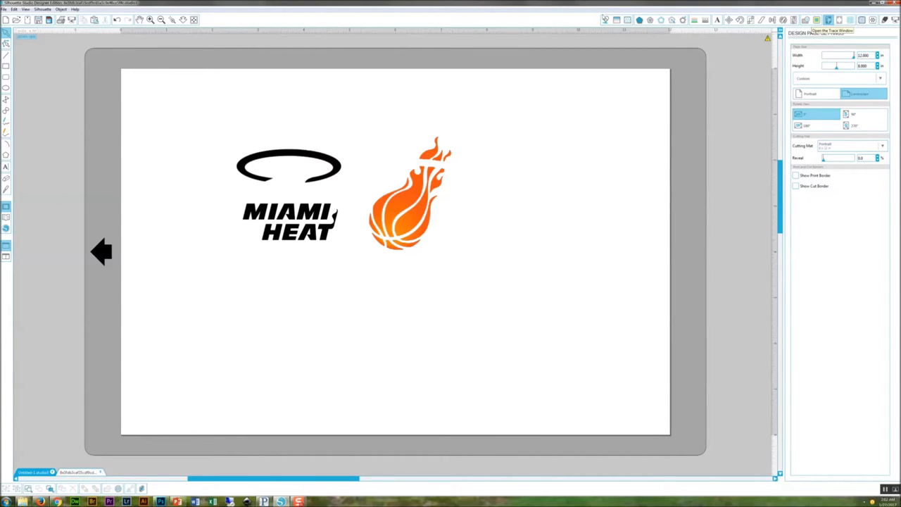
# Trace the ring, lettering and flaming basketball with the High Pass Filter off and the threshold at 63.5%
pyautogui.click(816, 19)
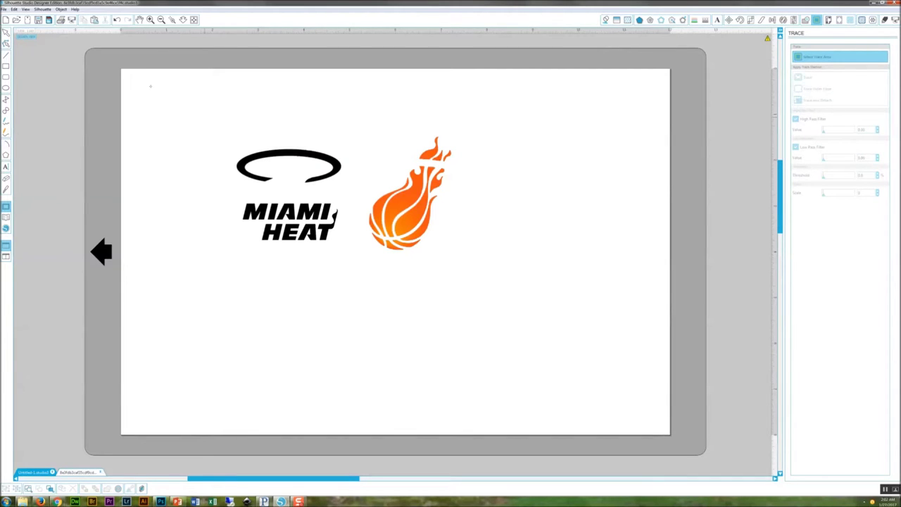
pyautogui.moveTo(193, 93)
pyautogui.mouseDown()
pyautogui.moveTo(312, 191)
pyautogui.moveTo(492, 294)
pyautogui.mouseUp()
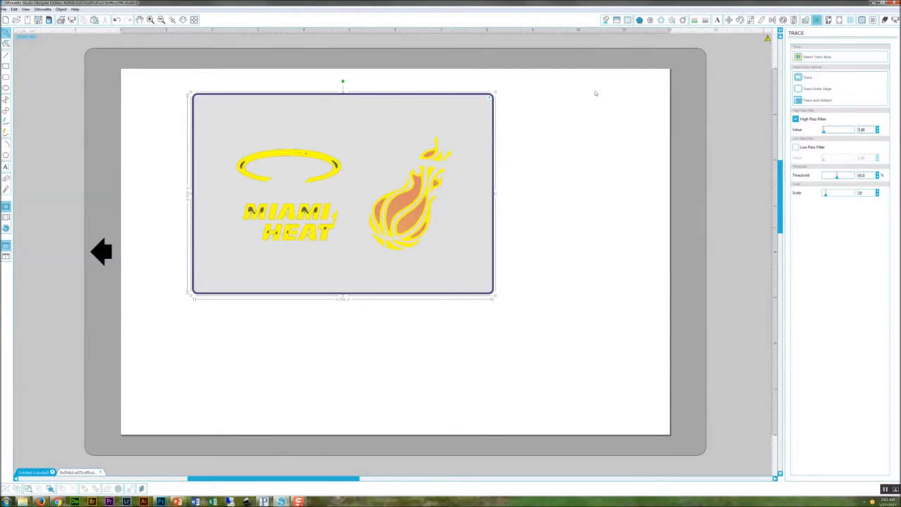
pyautogui.click(796, 119)
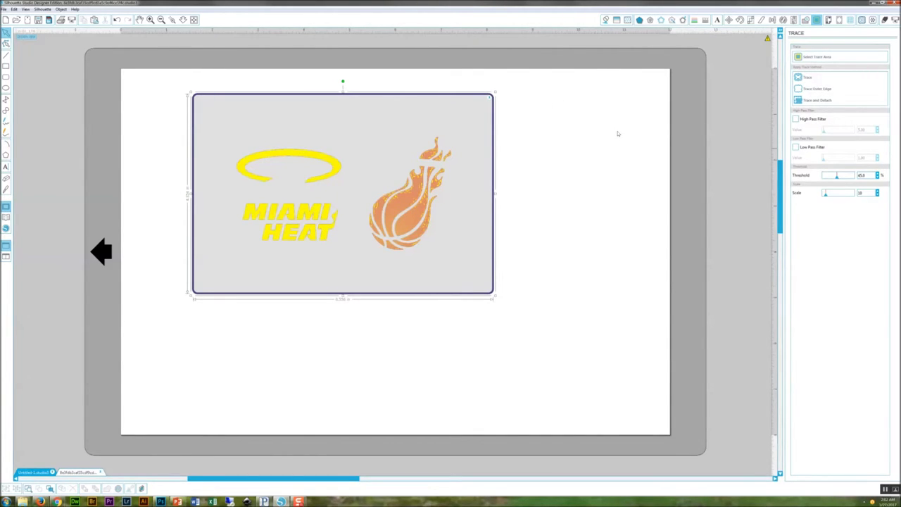
pyautogui.moveTo(837, 176); pyautogui.dragTo(839, 176)
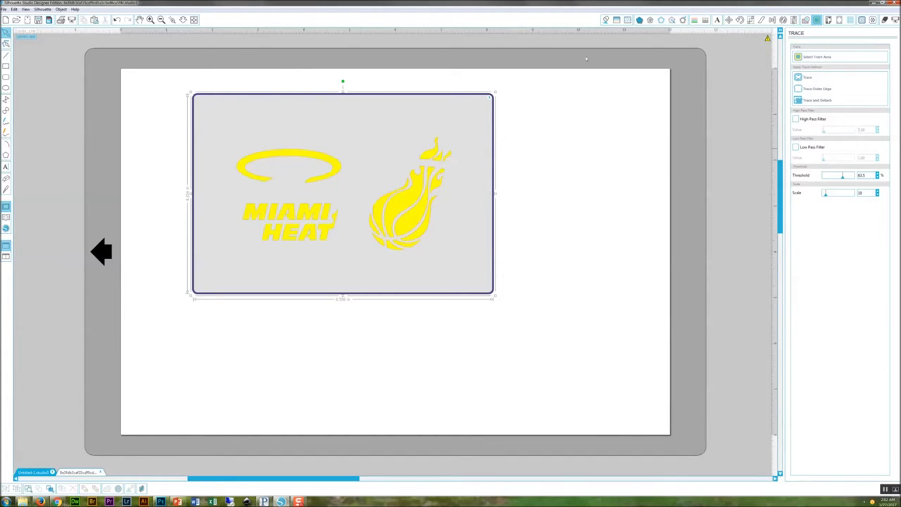
pyautogui.click(816, 77)
# Move the three source images off the page beside the mat, leaving only the traced outlines on the page
pyautogui.moveTo(402, 156)
pyautogui.mouseDown()
pyautogui.moveTo(28, 136)
pyautogui.moveTo(29, 113)
pyautogui.mouseUp()
pyautogui.moveTo(255, 157); pyautogui.dragTo(6, 231)
pyautogui.moveTo(288, 213); pyautogui.dragTo(40, 231)
pyautogui.click(227, 197)
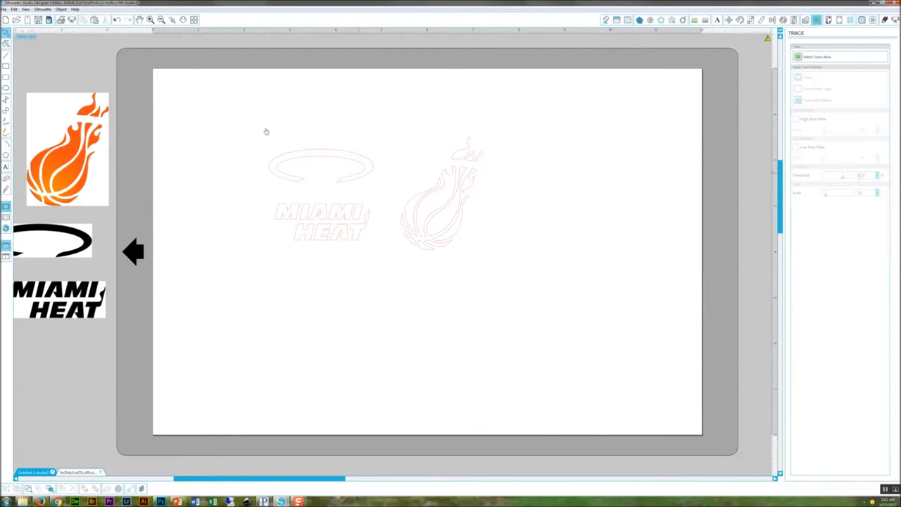
# Move the traced outlines to the page's upper-left corner and release their compound path
pyautogui.moveTo(266, 131)
pyautogui.mouseDown()
pyautogui.moveTo(203, 105)
pyautogui.moveTo(198, 91)
pyautogui.mouseUp()
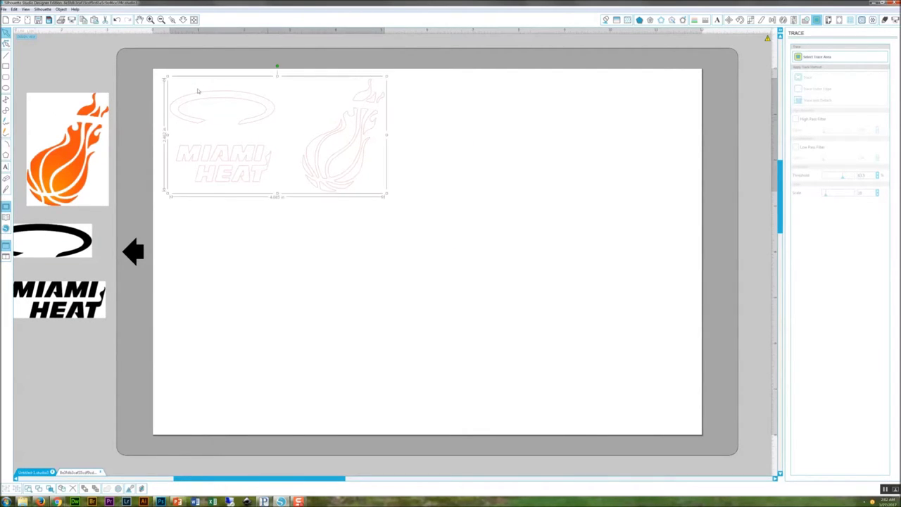
pyautogui.rightClick(198, 92)
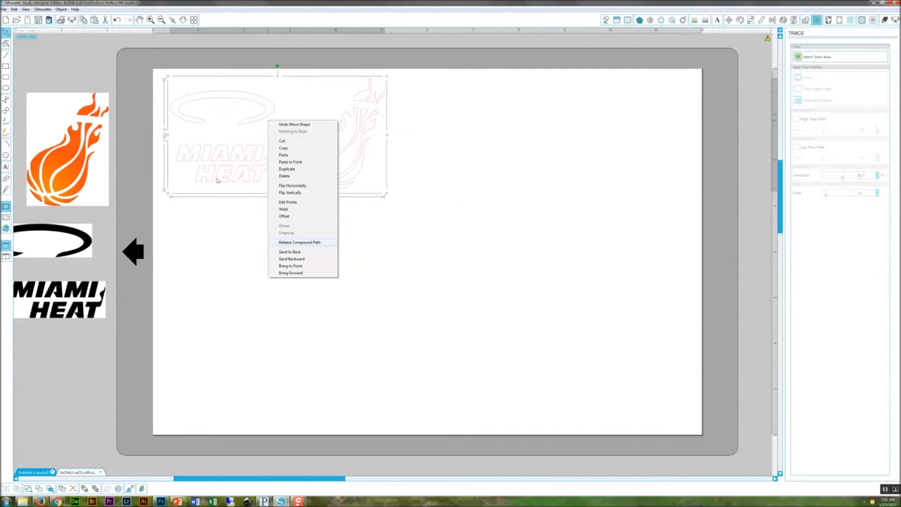
pyautogui.click(299, 243)
pyautogui.click(178, 135)
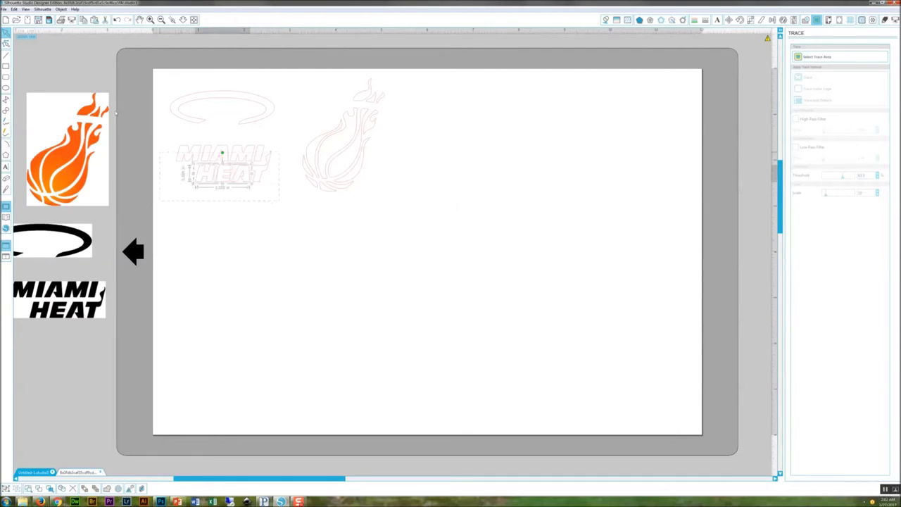
# Make one compound path from the MIAMI HEAT lettering outlines and another from the flaming basketball outlines
pyautogui.click(221, 150)
pyautogui.rightClick(188, 152)
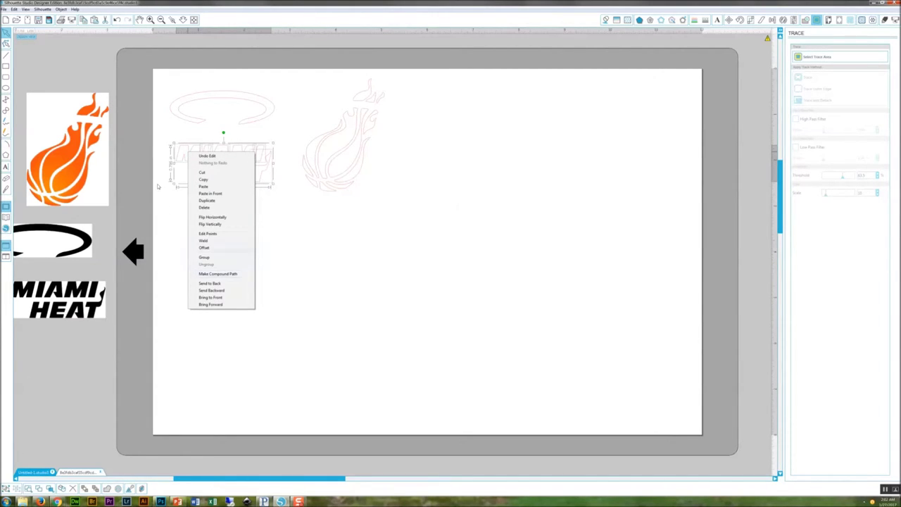
pyautogui.click(160, 204)
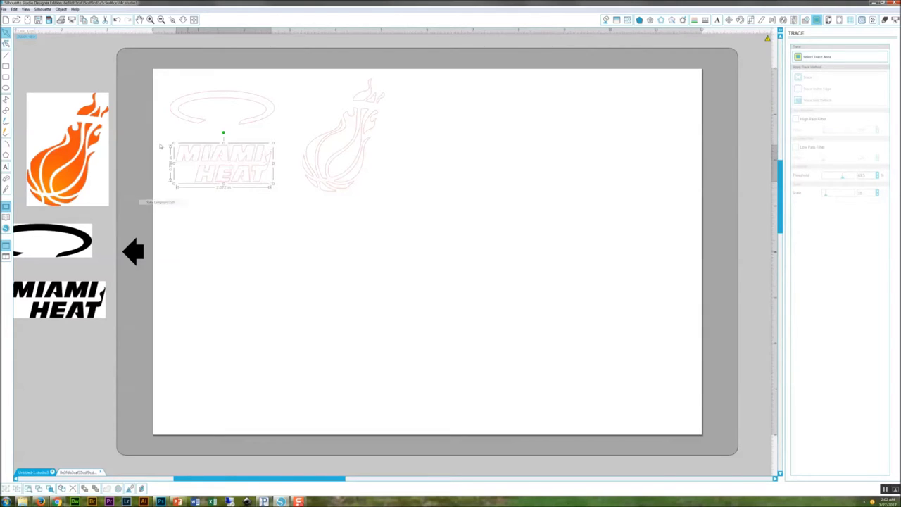
pyautogui.click(325, 166)
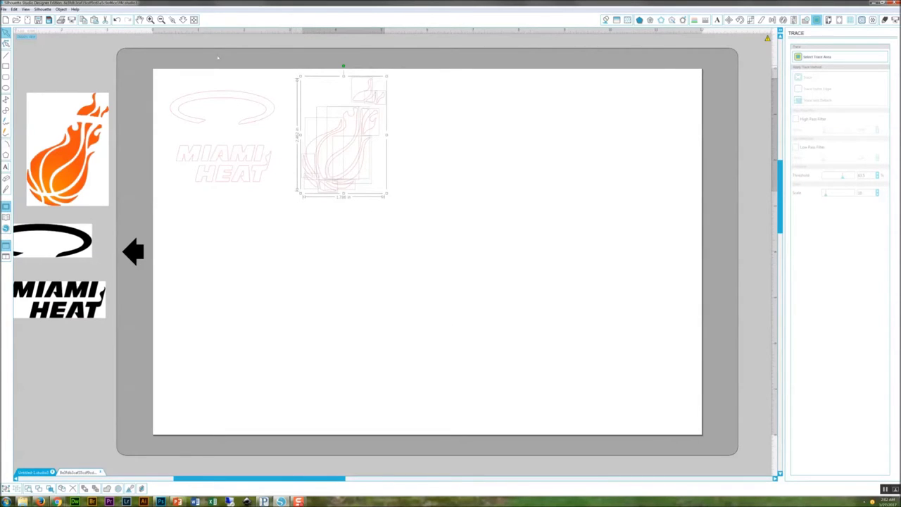
pyautogui.rightClick(235, 112)
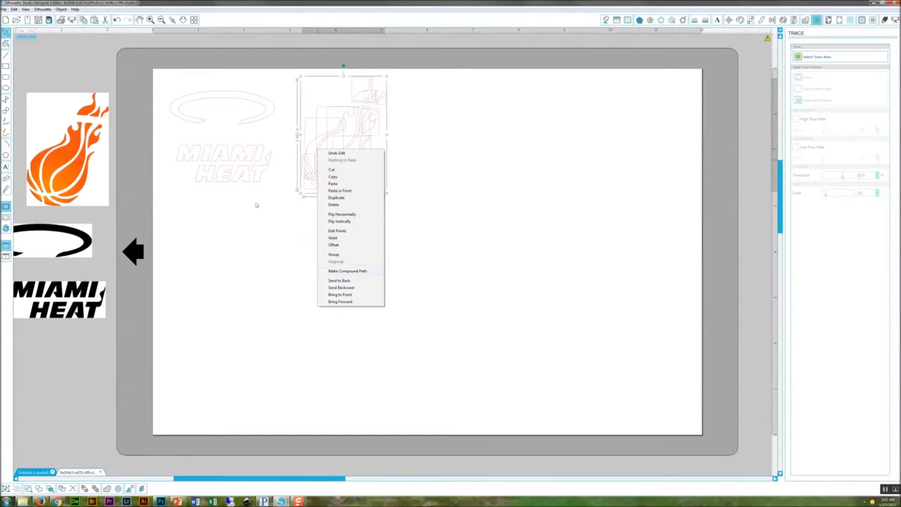
pyautogui.click(255, 205)
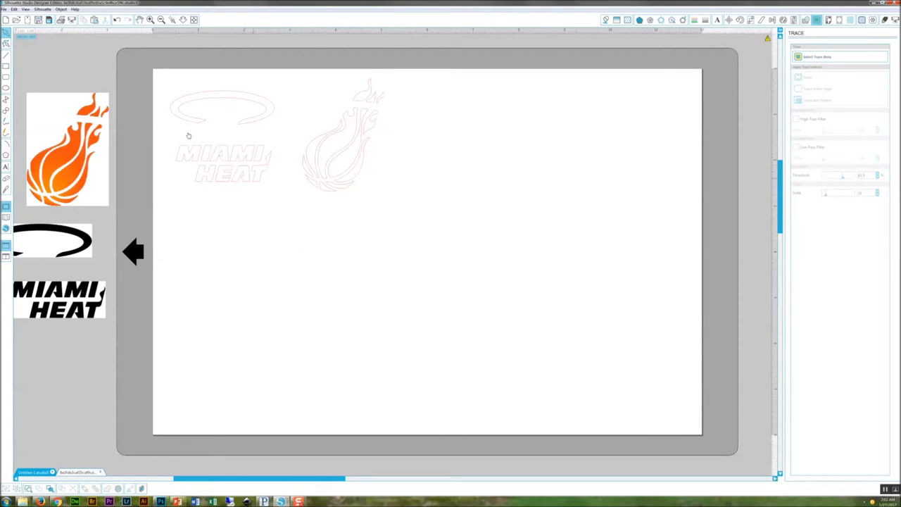
# Reveal the cutting mat at 38.7% and place the ring and MIAMI HEAT outlines close together in the page's upper-left corner
pyautogui.moveTo(190, 138); pyautogui.dragTo(187, 129)
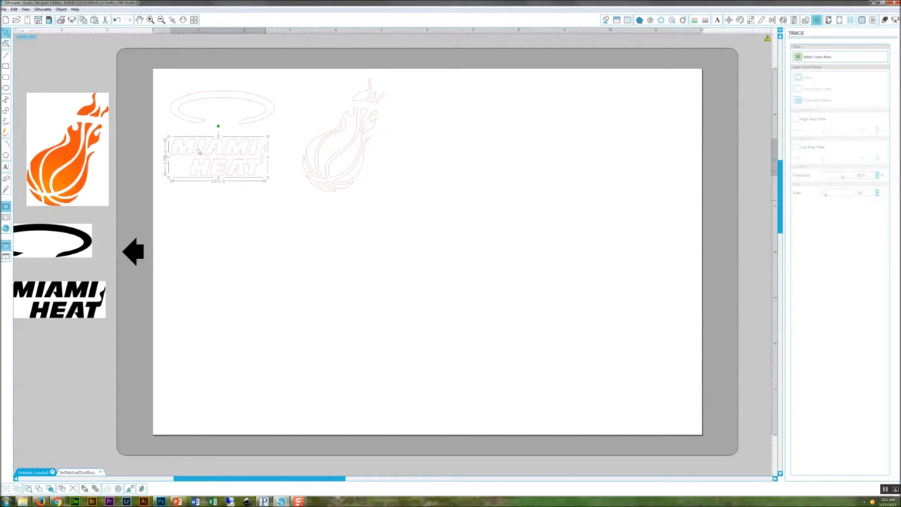
pyautogui.moveTo(280, 205); pyautogui.dragTo(106, 57)
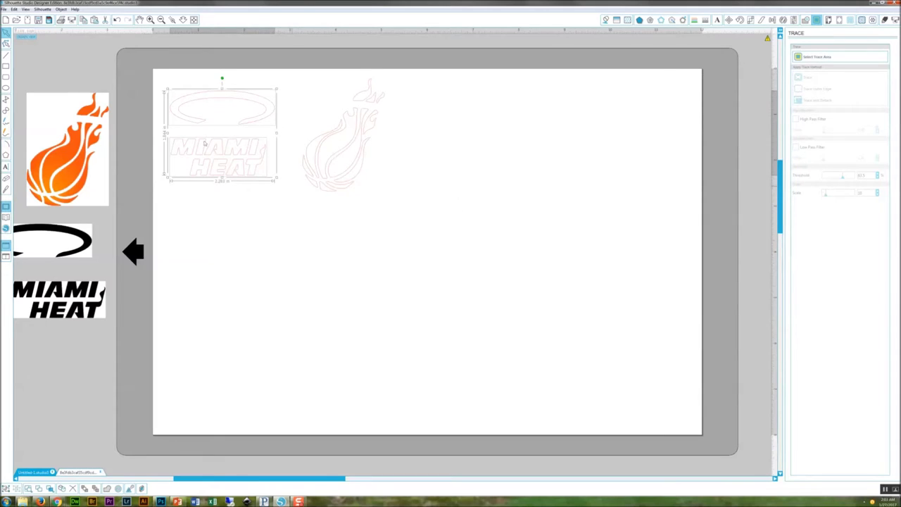
pyautogui.click(828, 20)
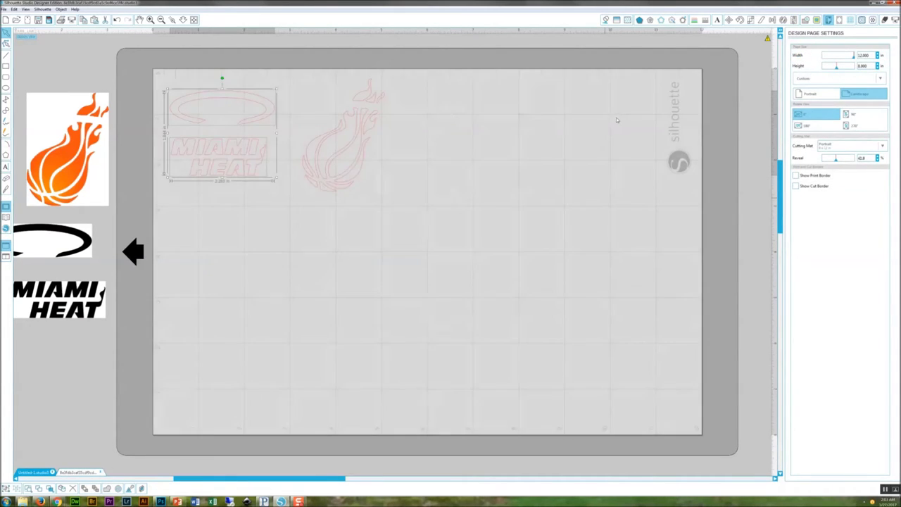
pyautogui.click(187, 90)
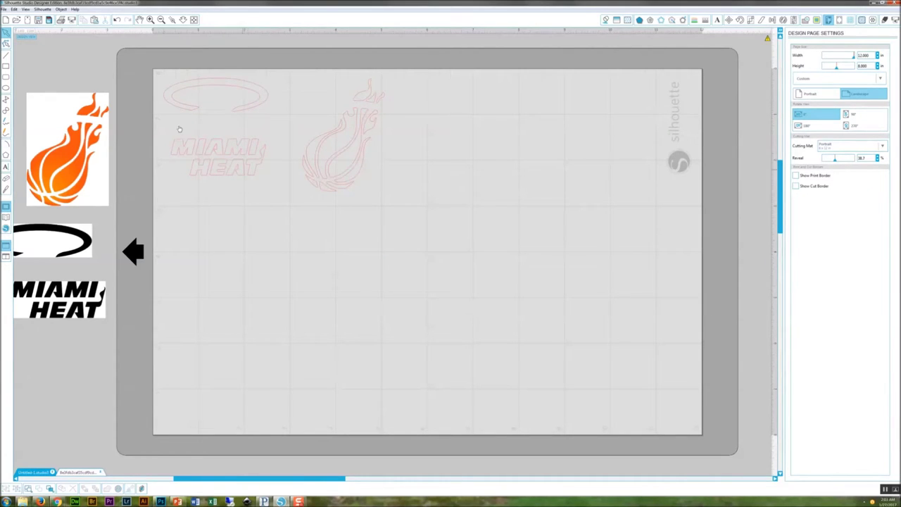
pyautogui.moveTo(179, 132); pyautogui.dragTo(178, 113)
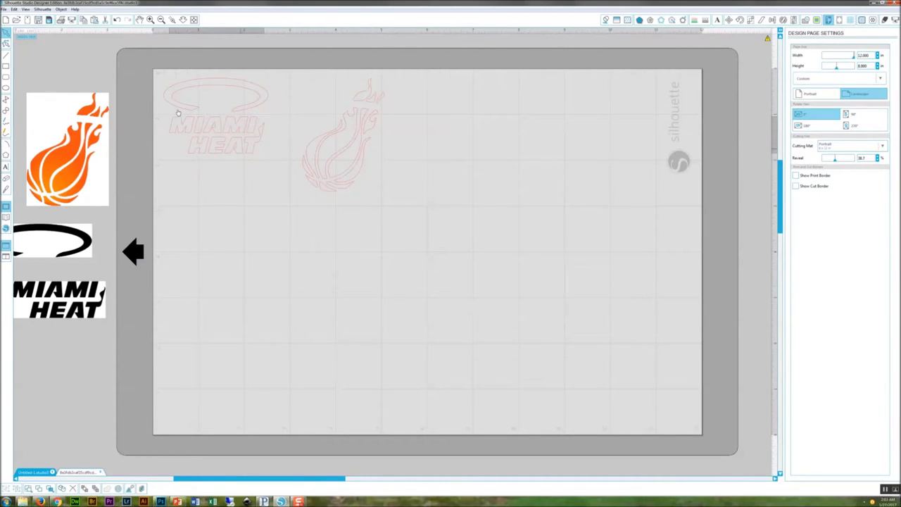
pyautogui.click(218, 104)
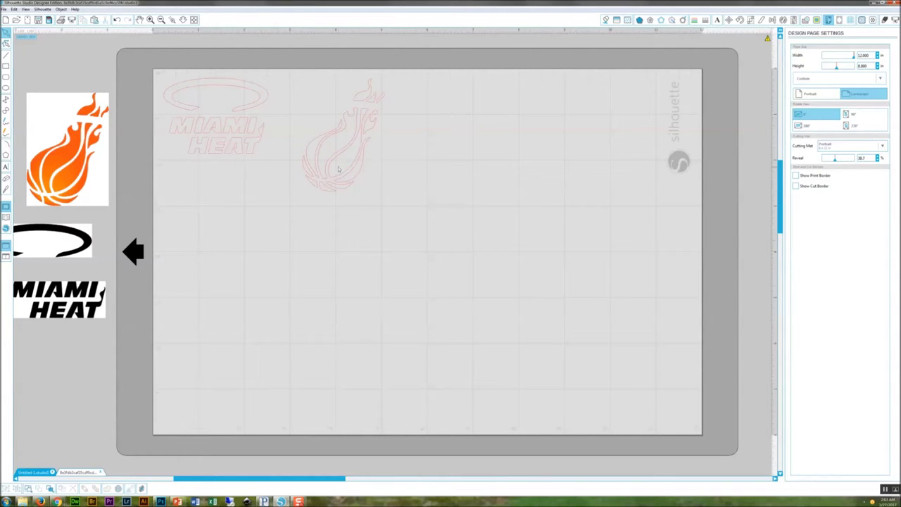
# Move the flaming basketball outline away from the lettering and add a 0.125 in offset around it
pyautogui.moveTo(330, 166)
pyautogui.mouseDown()
pyautogui.moveTo(310, 150)
pyautogui.moveTo(324, 166)
pyautogui.mouseUp()
pyautogui.moveTo(245, 136); pyautogui.dragTo(271, 153)
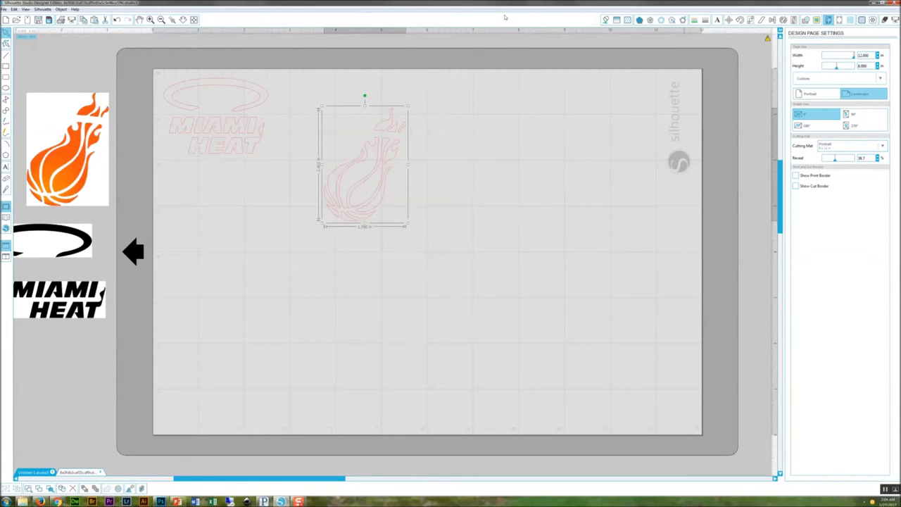
pyautogui.click(682, 19)
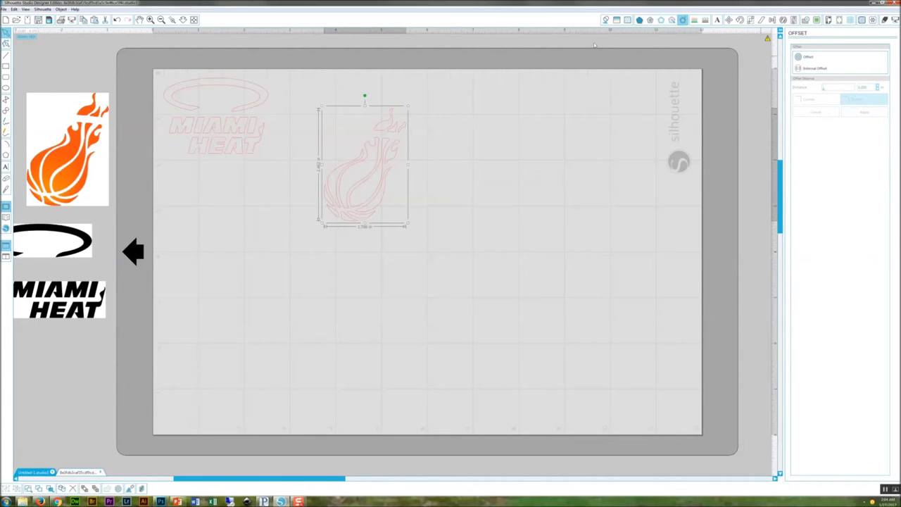
pyautogui.click(808, 57)
pyautogui.click(312, 183)
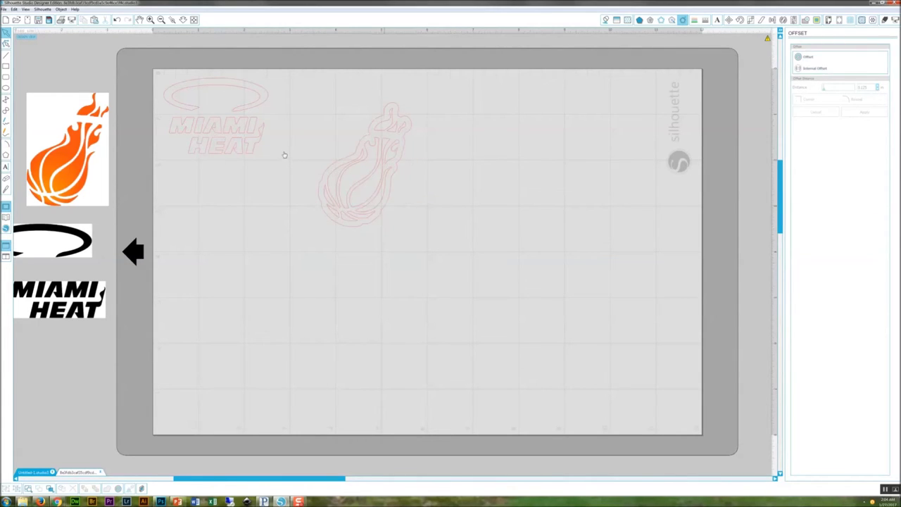
# Move the offset outline to the right of the page's center and place the flaming basketball outlines back inside it
pyautogui.moveTo(285, 154); pyautogui.dragTo(385, 154)
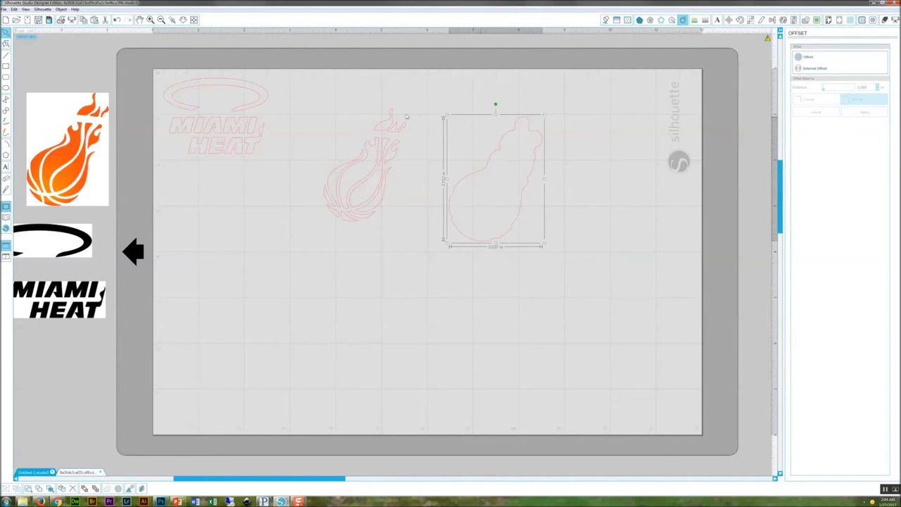
pyautogui.click(269, 164)
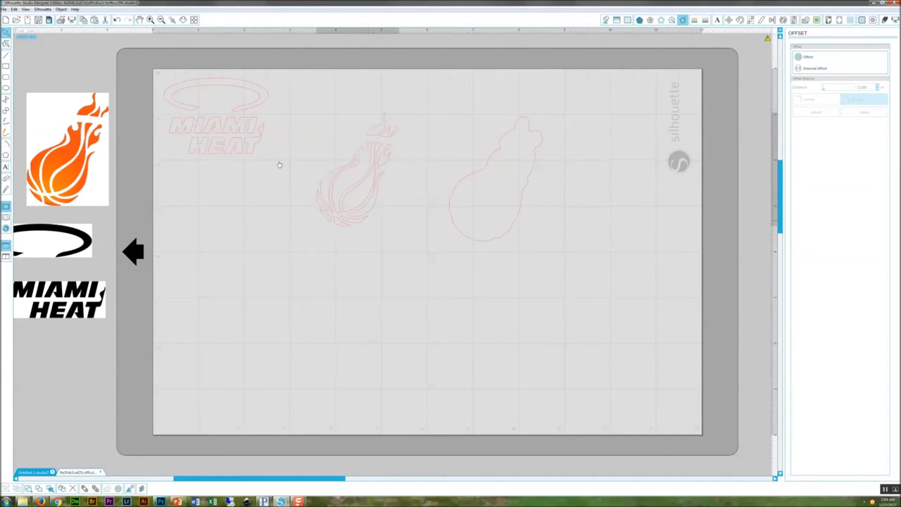
pyautogui.moveTo(278, 164); pyautogui.dragTo(369, 173)
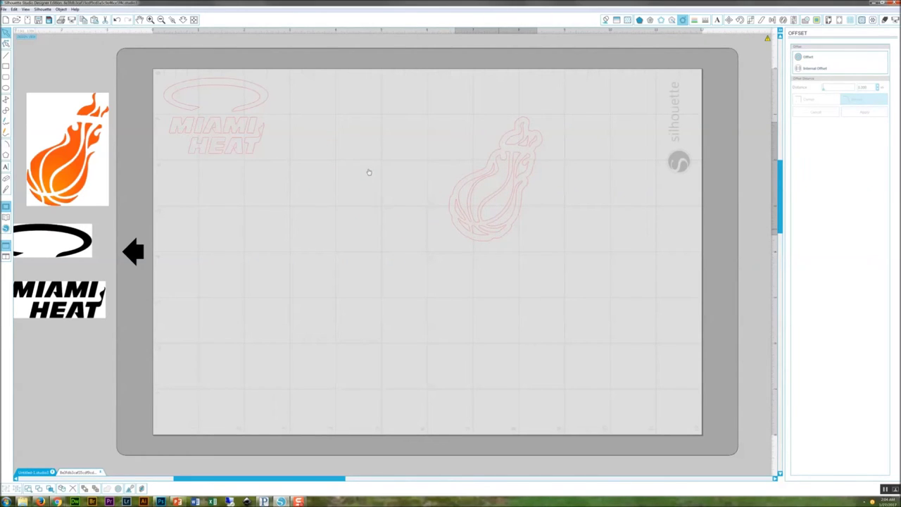
pyautogui.click(406, 195)
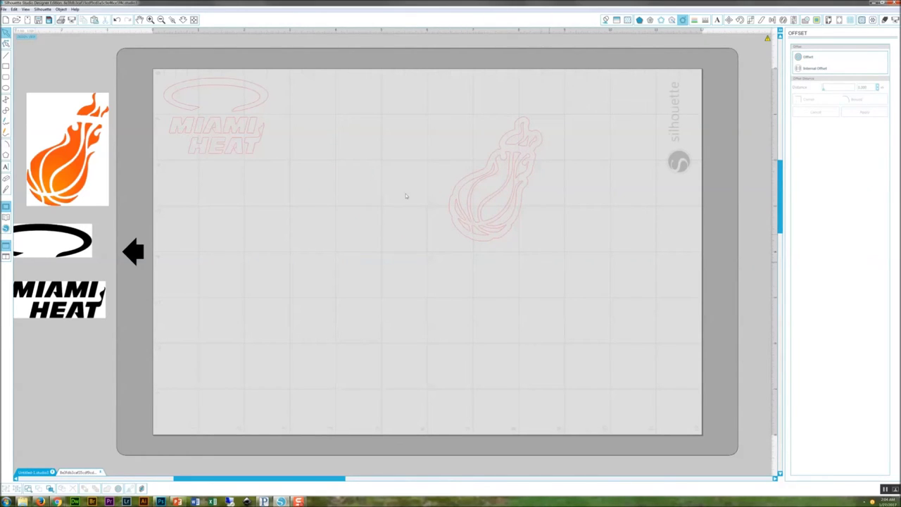
# Create a 0.040 in internal offset of the flaming basketball outlines and move its pieces left of the original artwork
pyautogui.click(366, 162)
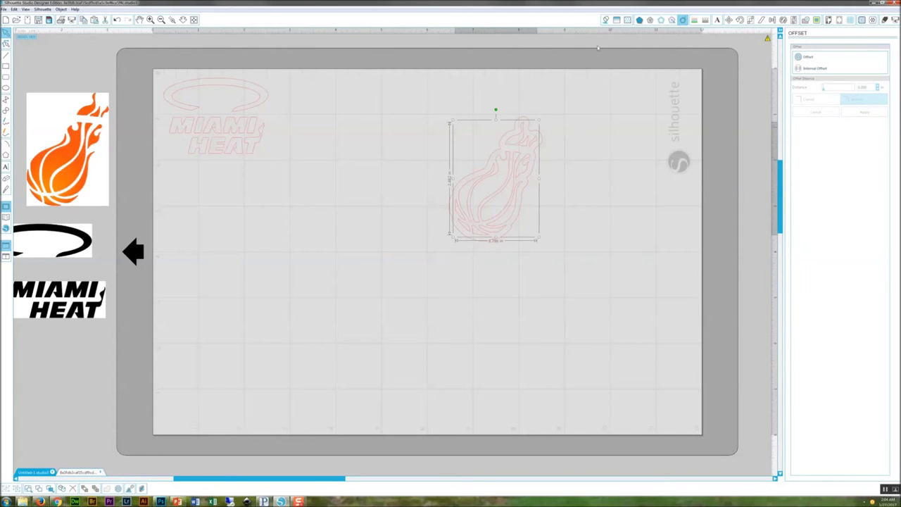
pyautogui.click(797, 69)
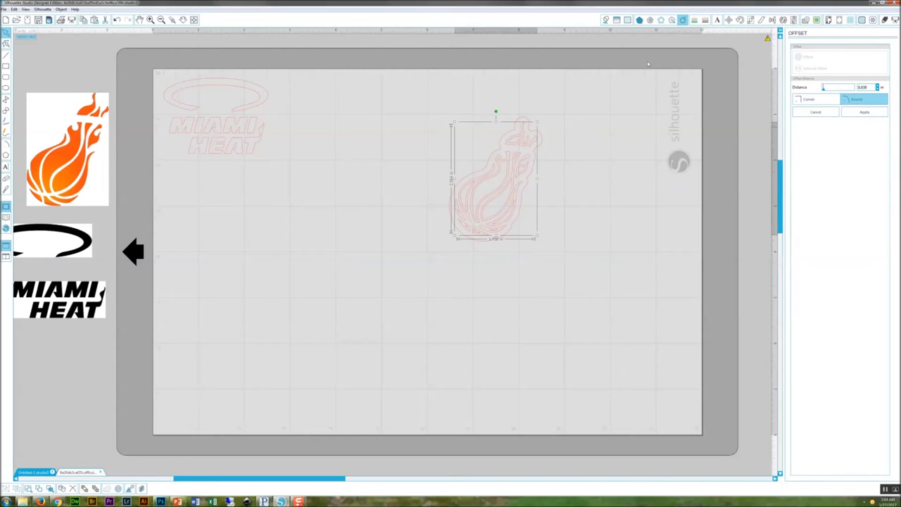
pyautogui.click(877, 86)
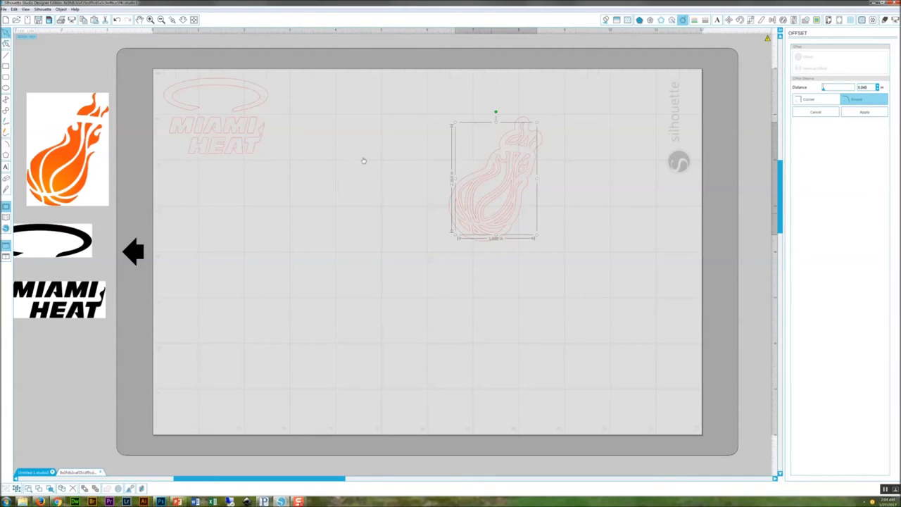
pyautogui.moveTo(484, 214); pyautogui.dragTo(383, 201)
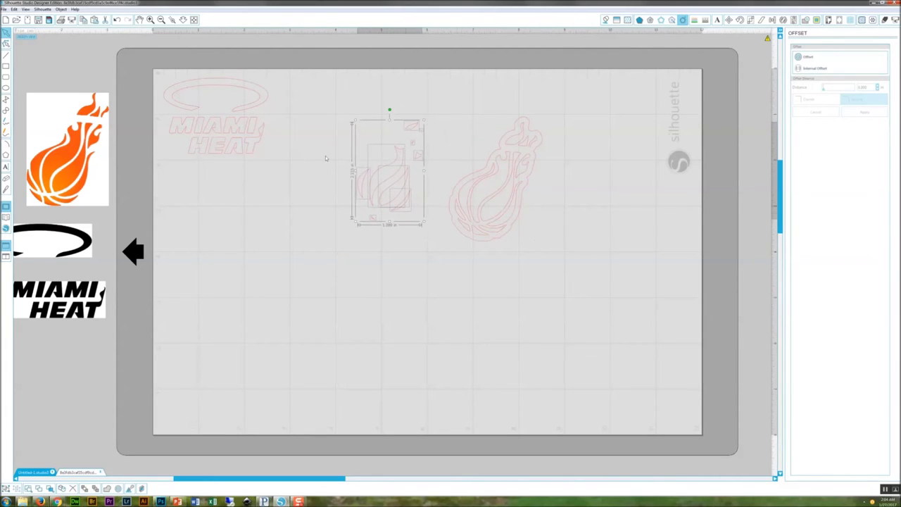
# Move the original flaming basketball outlines out of the outer offset to the open space on its right
pyautogui.moveTo(476, 211)
pyautogui.mouseDown()
pyautogui.moveTo(583, 213)
pyautogui.moveTo(574, 217)
pyautogui.mouseUp()
pyautogui.click(275, 160)
pyautogui.moveTo(357, 166); pyautogui.dragTo(403, 233)
pyautogui.click(319, 99)
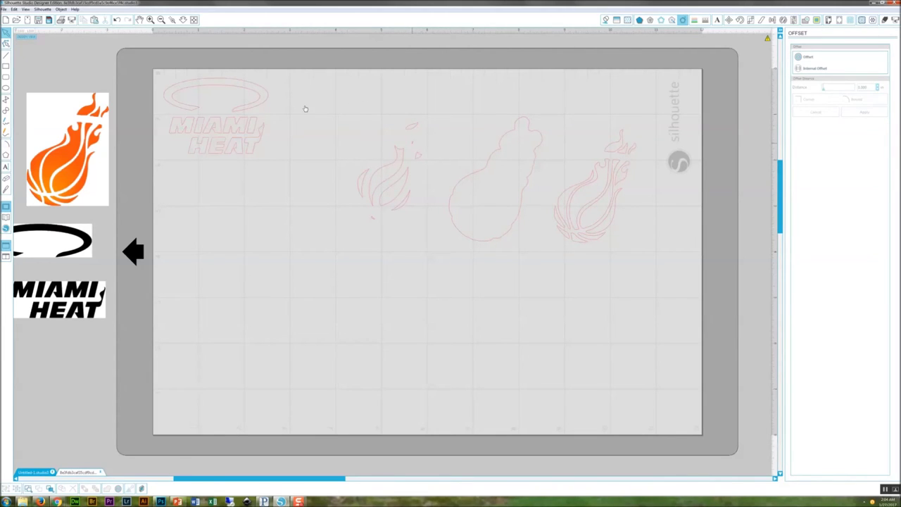
# Delete the tiny stray piece below the internal offset's basketball shapes
pyautogui.click(372, 217)
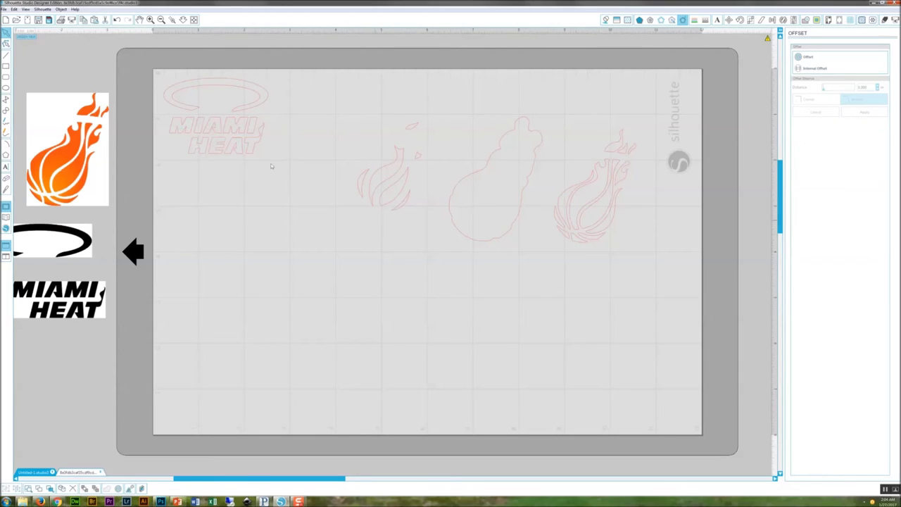
pyautogui.press('Delete')
pyautogui.moveTo(339, 97); pyautogui.dragTo(432, 230)
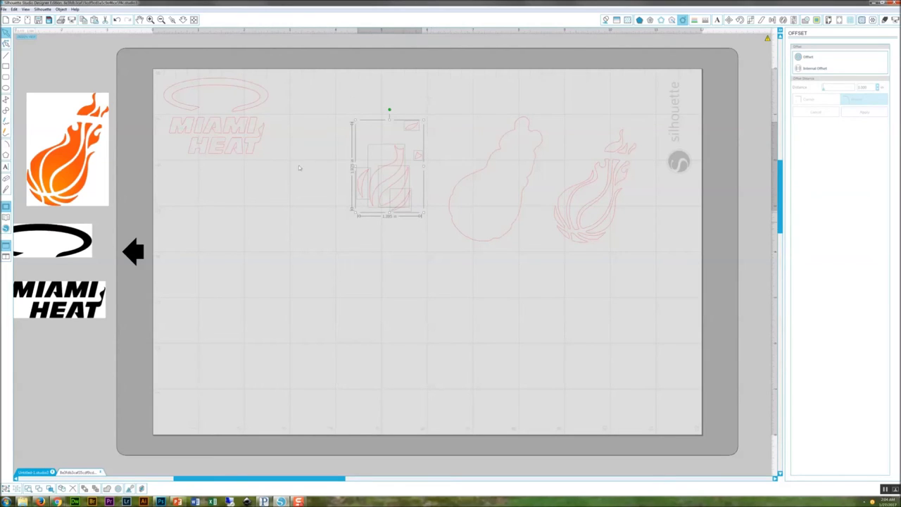
pyautogui.click(337, 172)
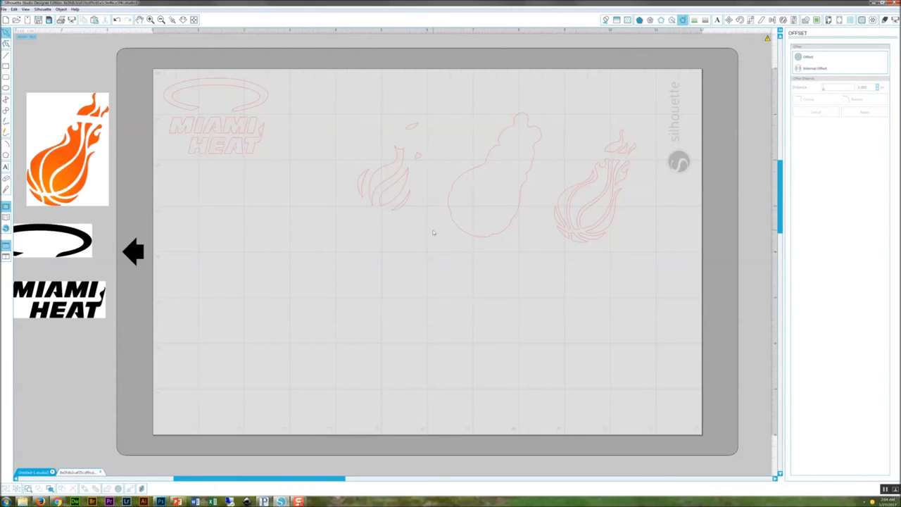
# Move the internal offset pieces, outer offset and flaming basketball outlines up into a row beside the MIAMI HEAT lettering
pyautogui.moveTo(432, 231); pyautogui.dragTo(292, 87)
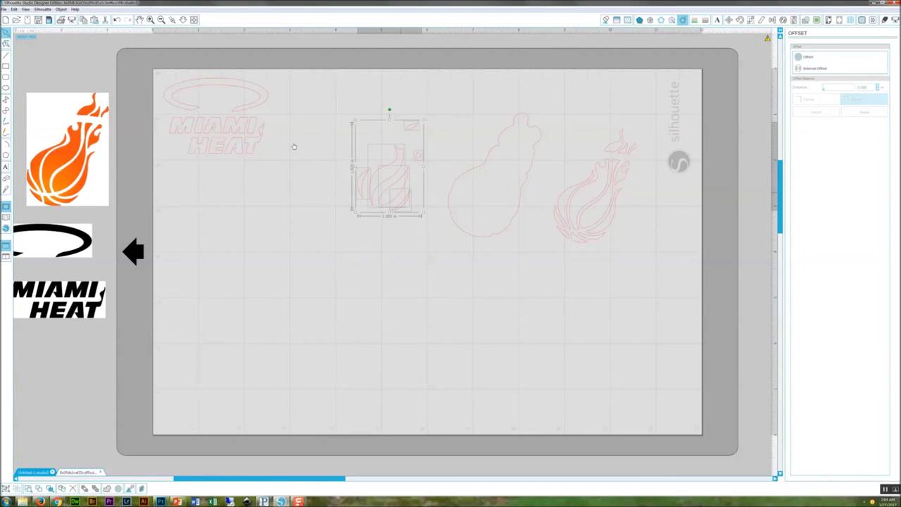
pyautogui.moveTo(294, 146); pyautogui.dragTo(287, 113)
pyautogui.press('Down')
pyautogui.press('Down')
pyautogui.press('Down')
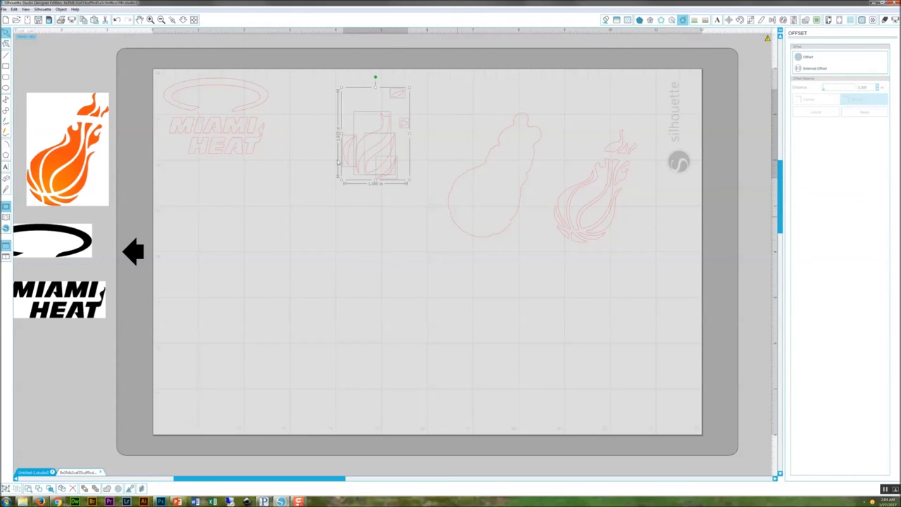
pyautogui.moveTo(453, 214); pyautogui.dragTo(418, 129)
pyautogui.click(383, 148)
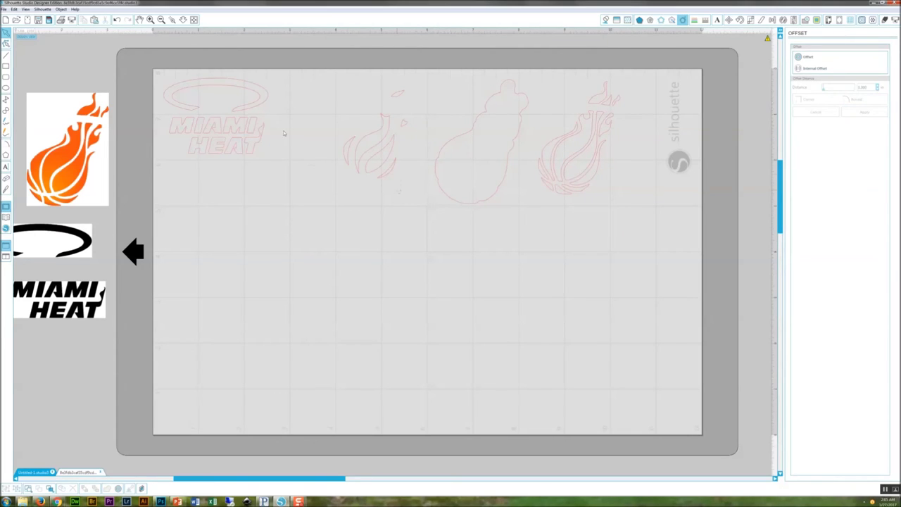
pyautogui.moveTo(401, 193); pyautogui.dragTo(246, 78)
pyautogui.click(227, 67)
pyautogui.moveTo(312, 73); pyautogui.dragTo(406, 201)
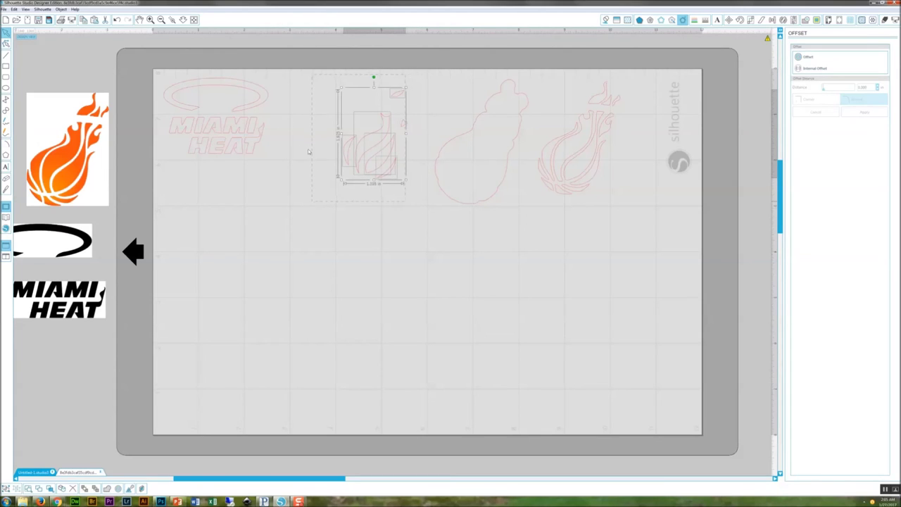
pyautogui.click(314, 163)
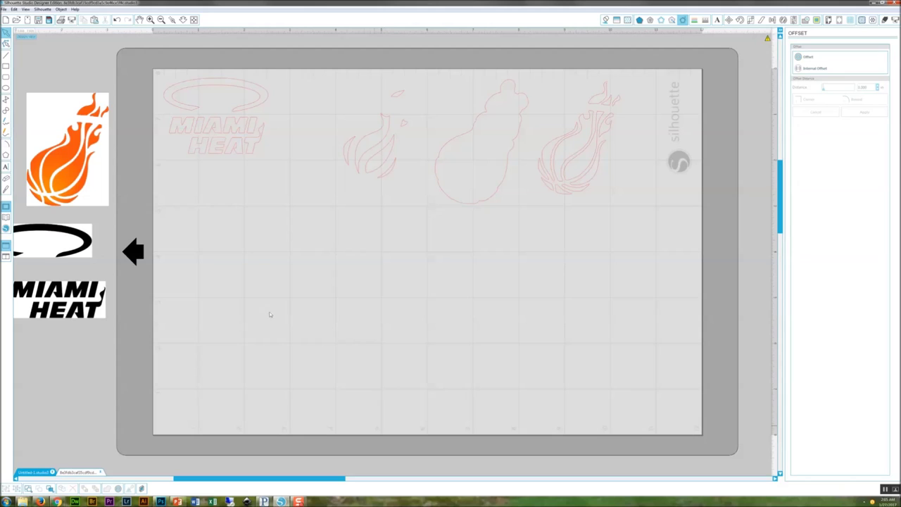
pyautogui.moveTo(299, 501)
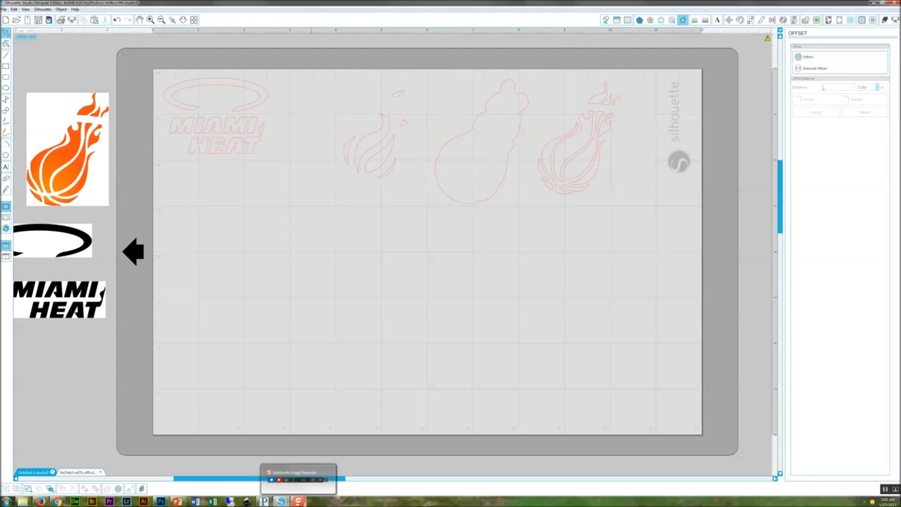